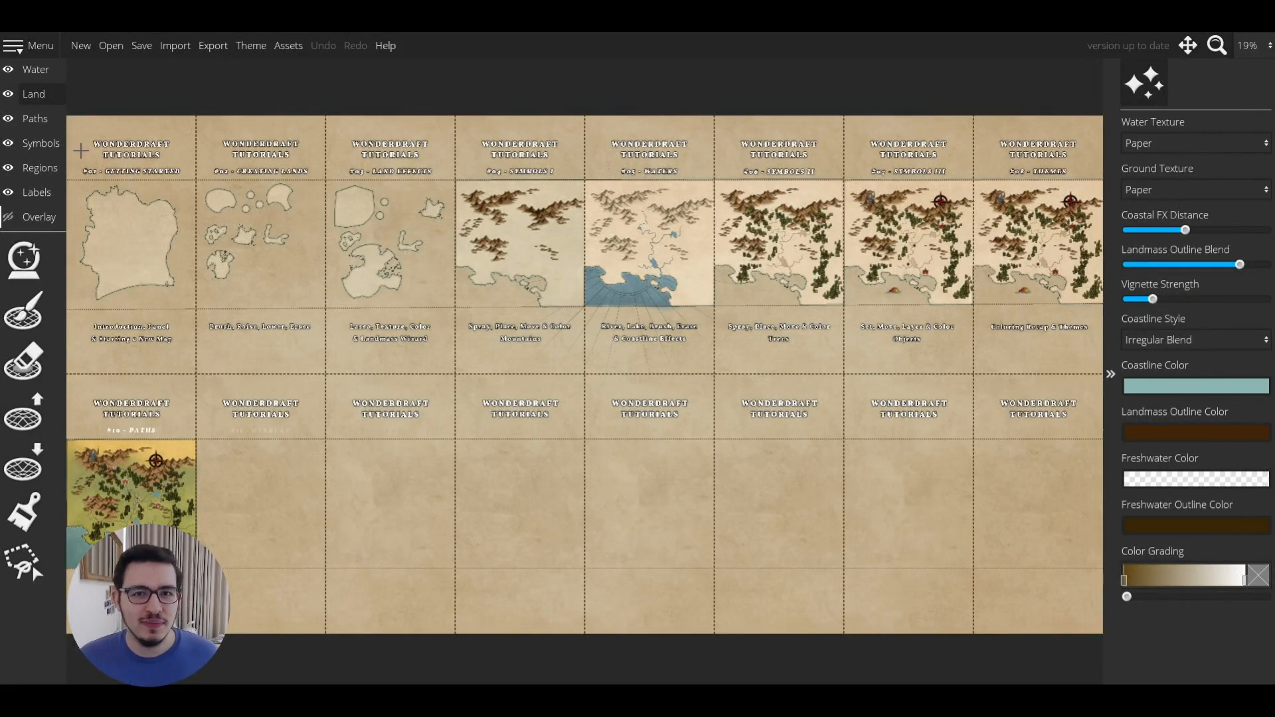
click(37, 142)
click(24, 462)
scroll(597, 491, up, 3)
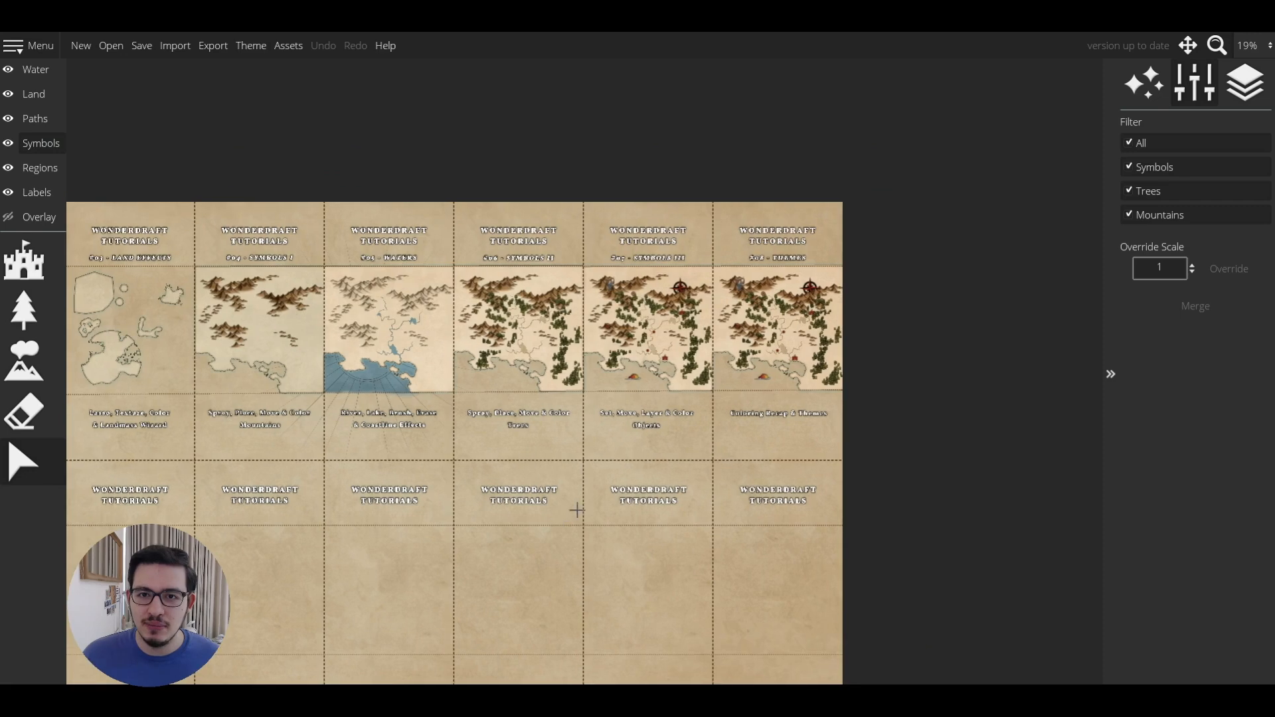
scroll(803, 447, up, 4)
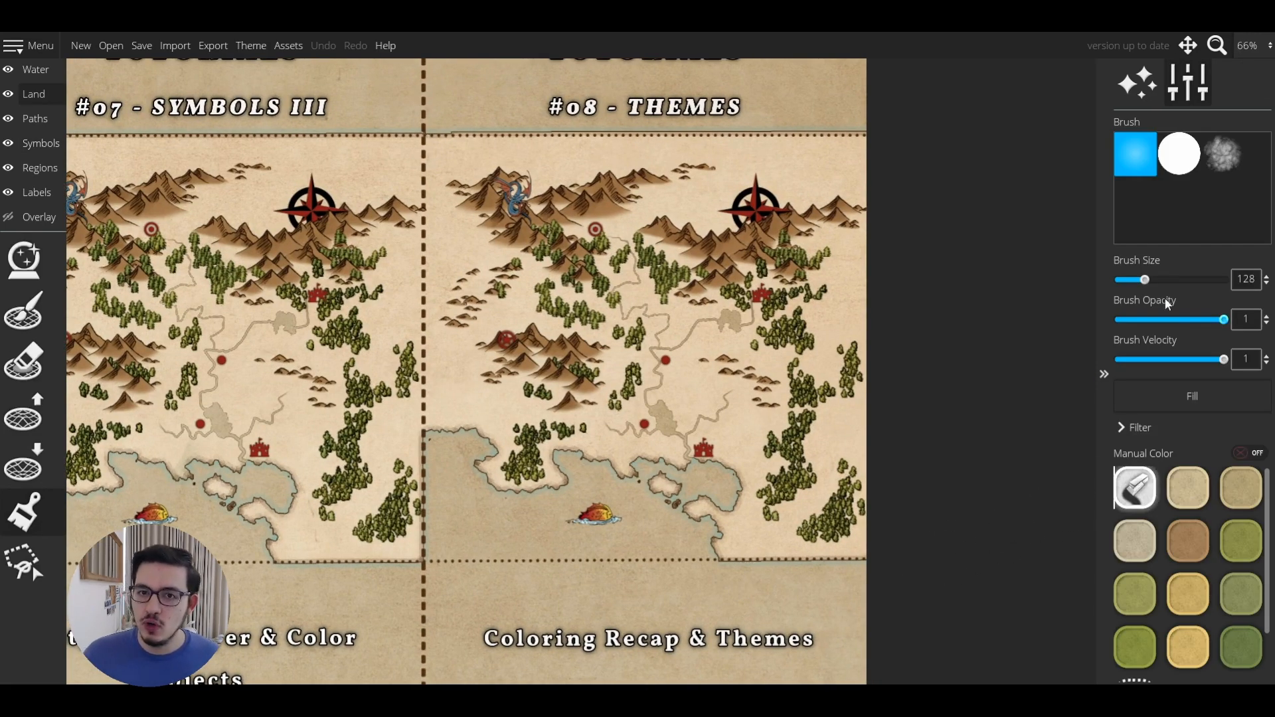
Step: Erase the paint from the trees and mountains of the #08 Themes map with the land colour brush at size 512
click(1141, 492)
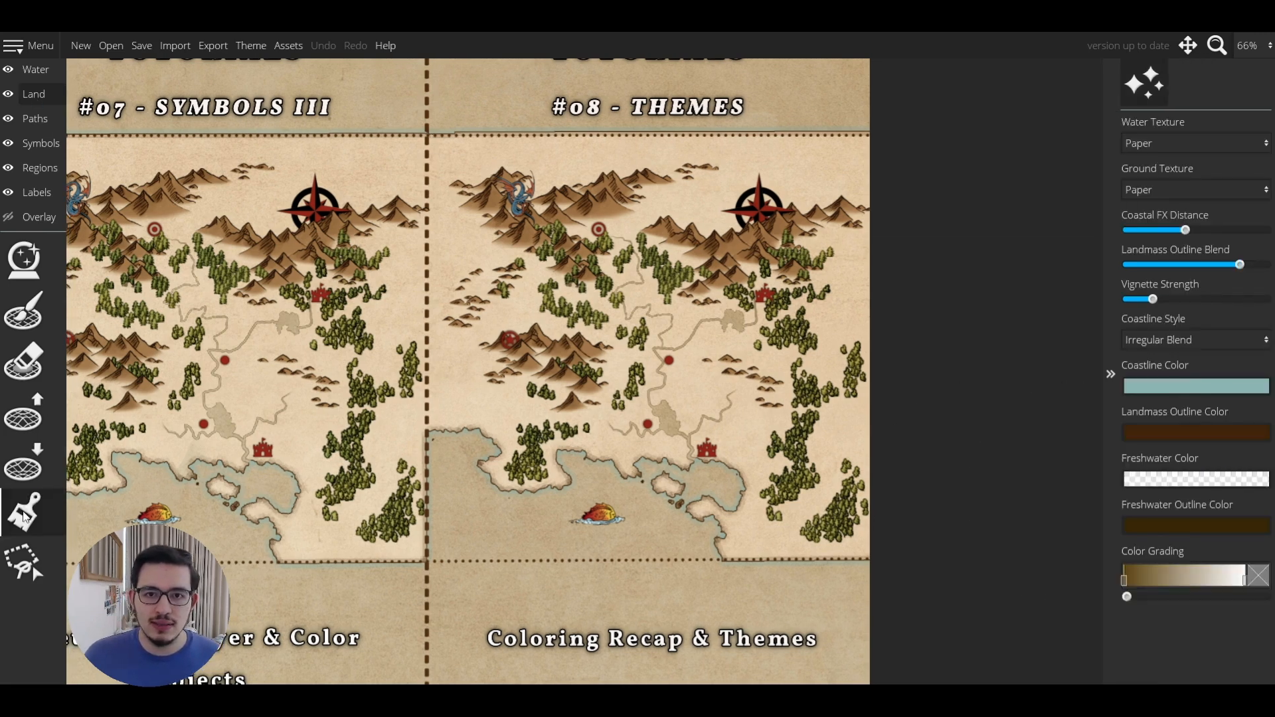
click(25, 517)
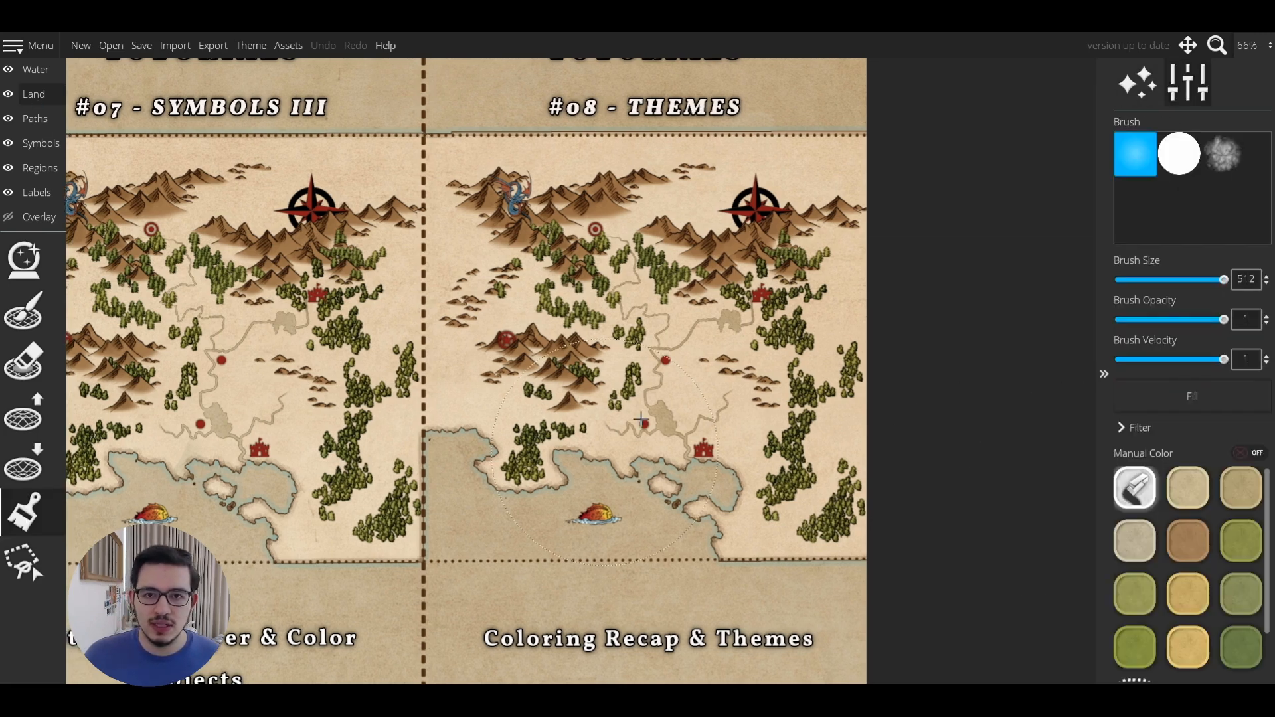
click(1132, 429)
mouse_move(798, 509)
mouse_down()
mouse_move(797, 372)
mouse_move(760, 431)
mouse_move(605, 443)
mouse_move(543, 304)
mouse_up()
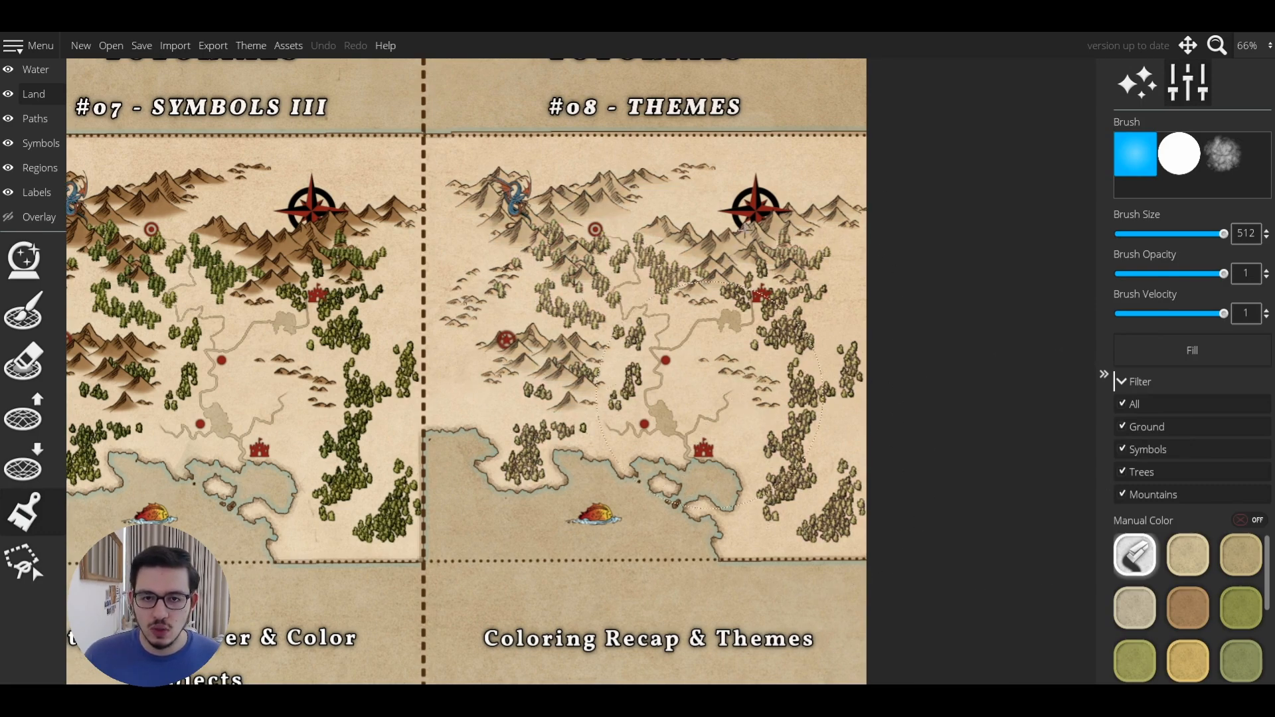
drag(791, 366, 789, 369)
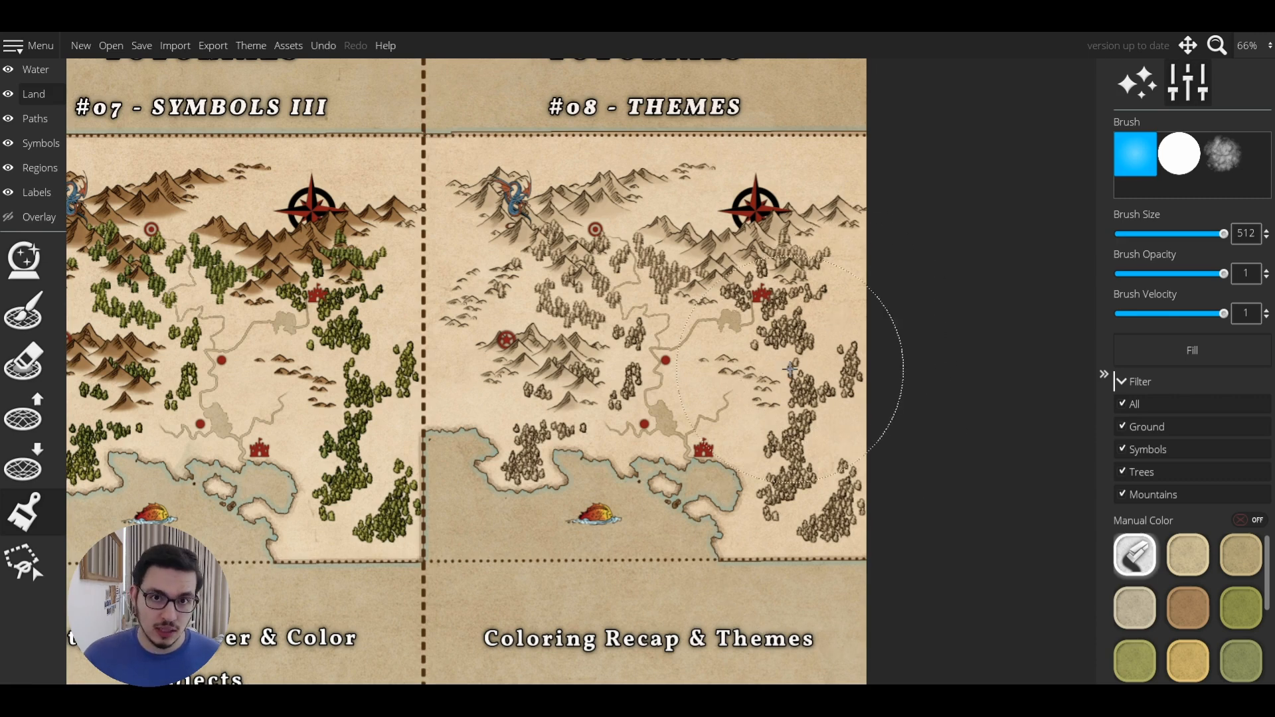
Step: Select the compass rose on the #08 map to inspect its custom colours, and deselect it
click(40, 143)
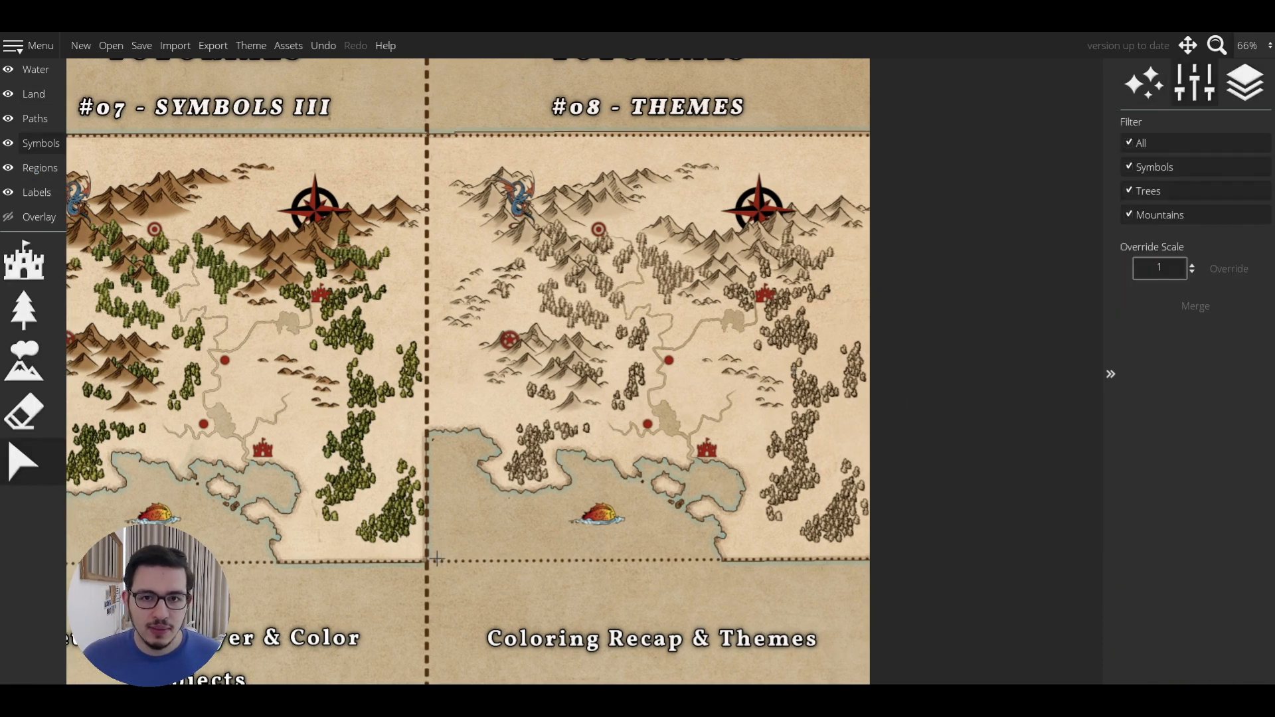
drag(436, 558, 940, 110)
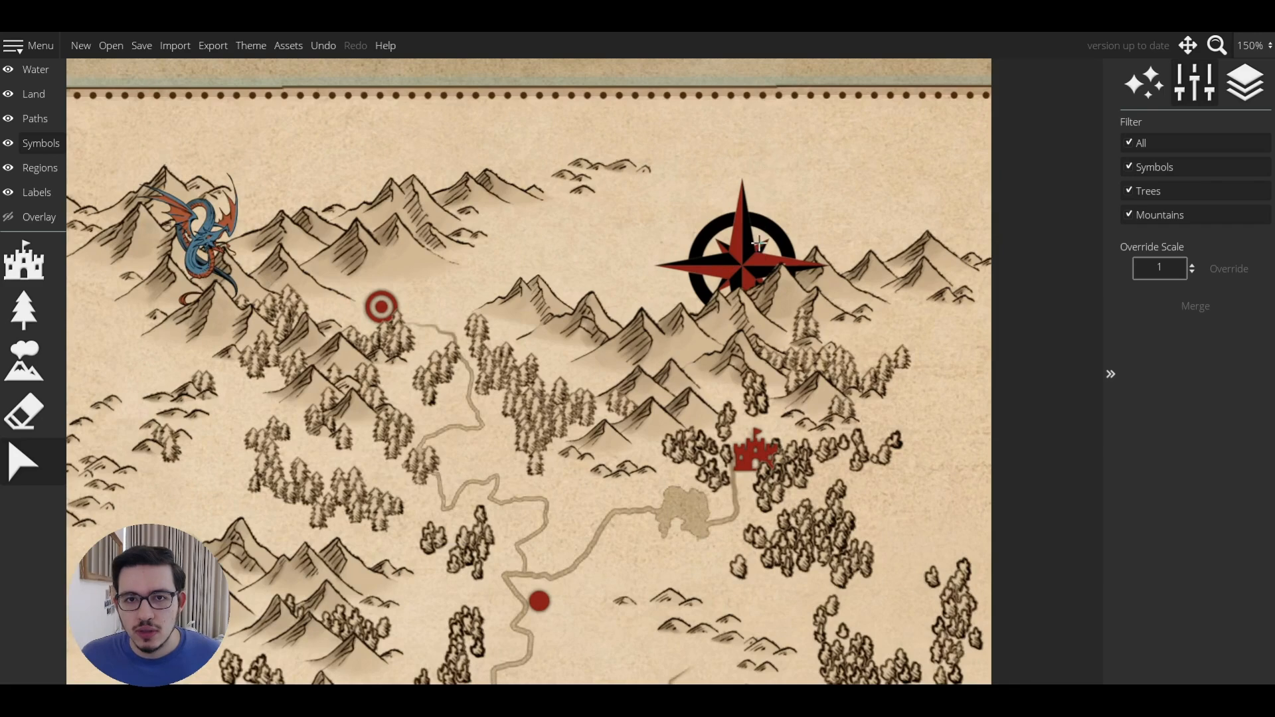
click(741, 259)
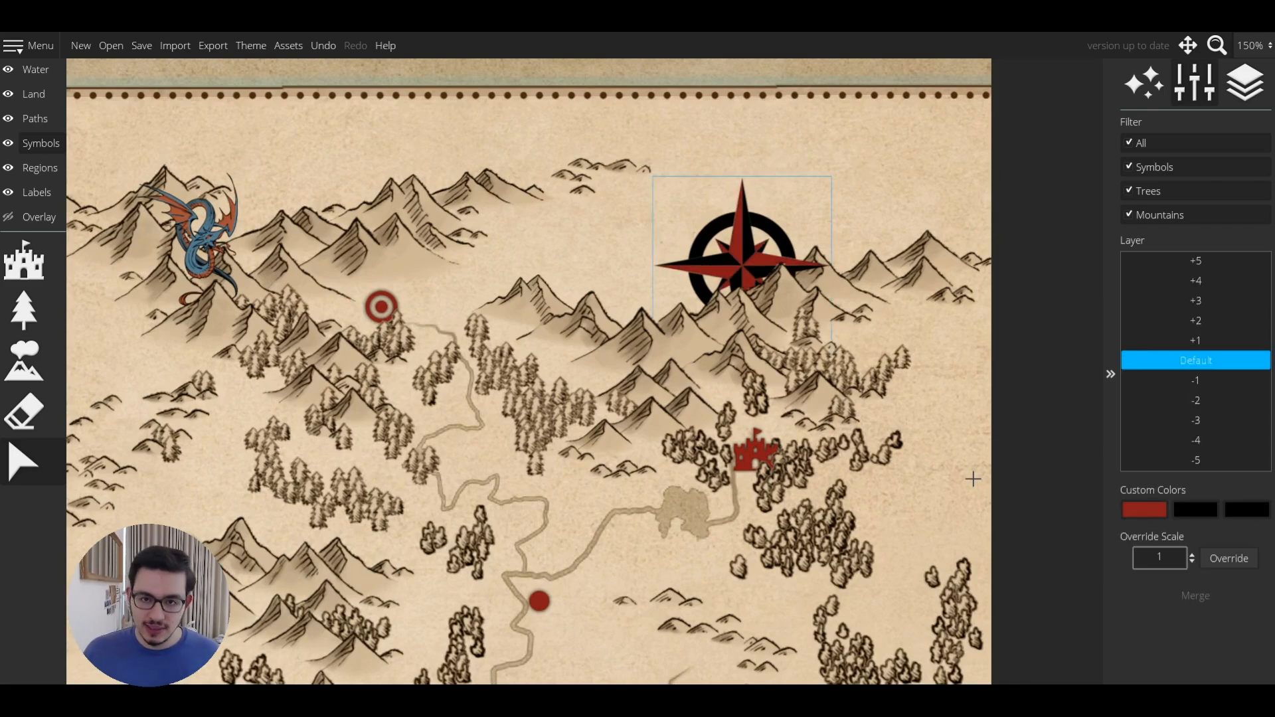
key(Escape)
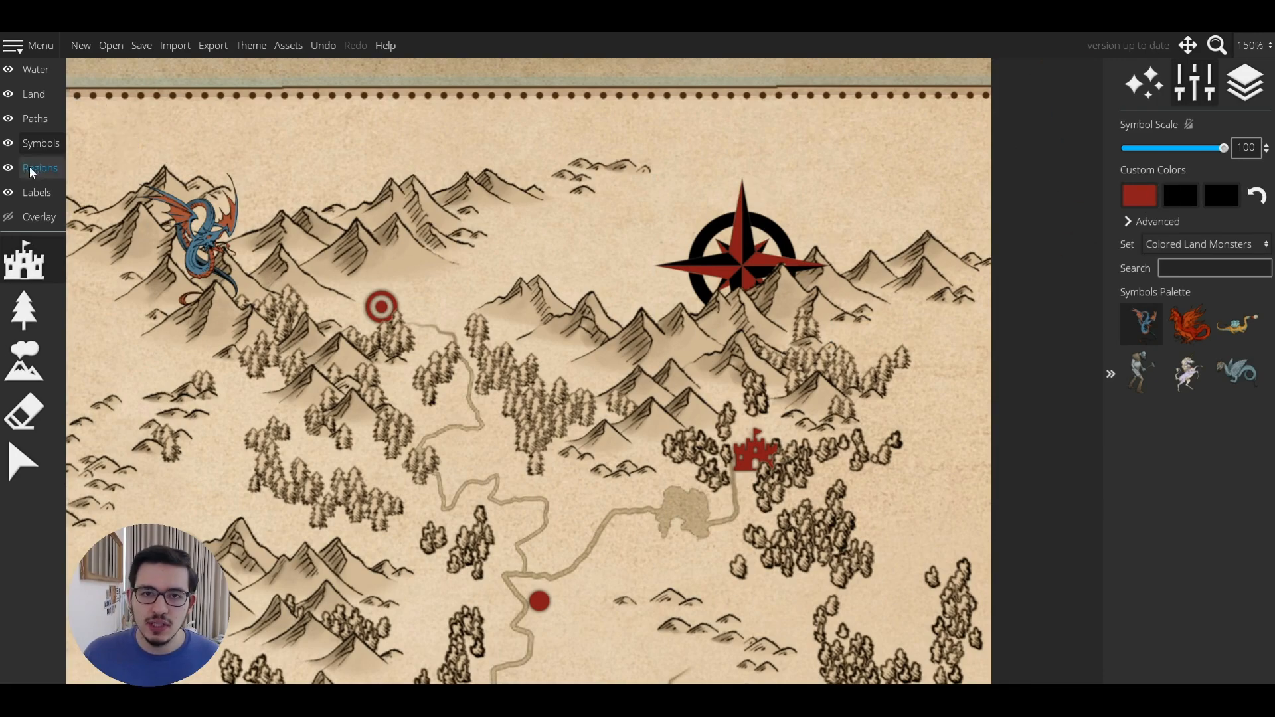
Step: Browse the symbol sets as far as Colored Town, and reselect the compass rose on the #08 map
click(1205, 244)
click(1198, 243)
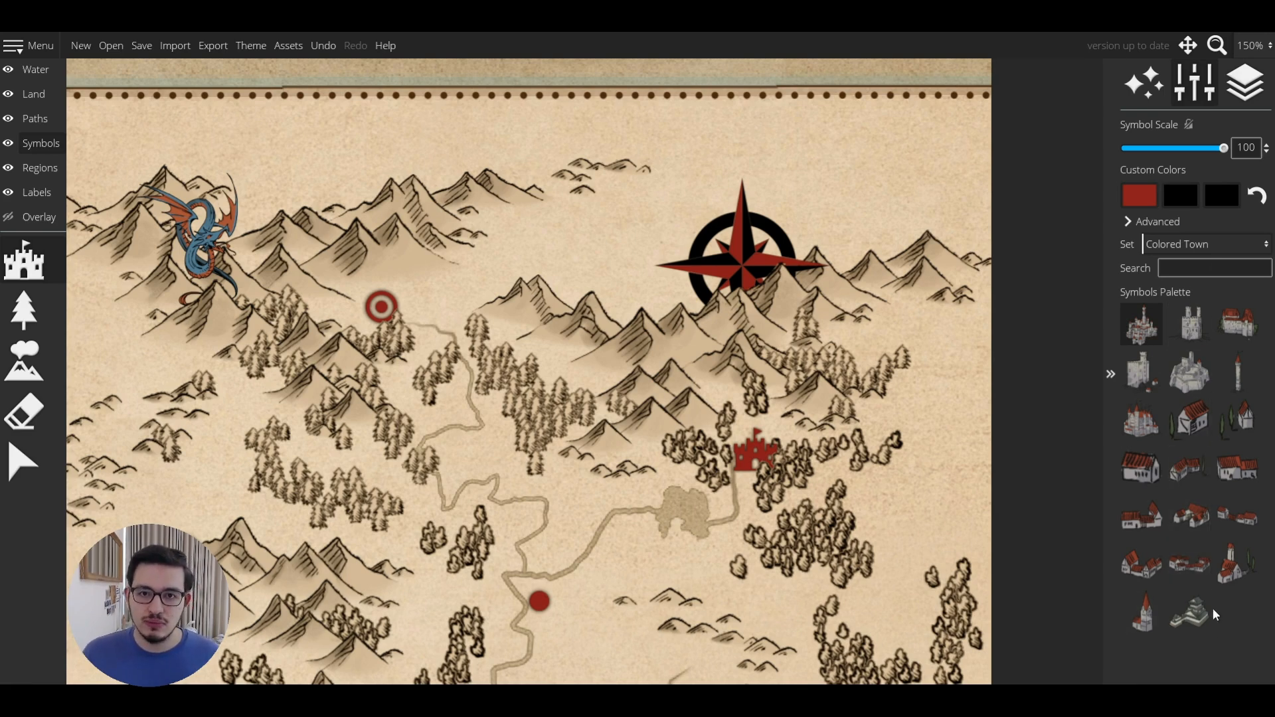
click(10, 458)
click(694, 253)
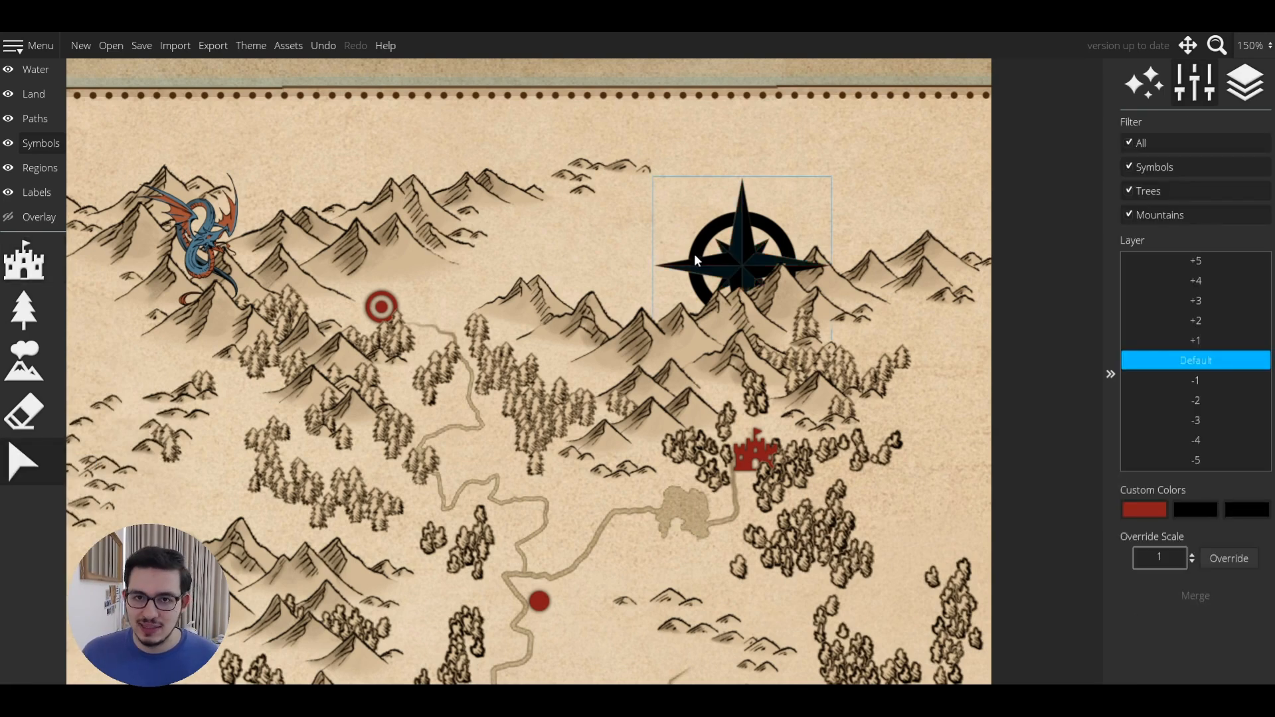
Step: Filter the selection to symbols only, select all symbols on the #08 map, and change their first custom colour
click(646, 233)
drag(624, 265, 636, 255)
scroll(636, 255, down, 3)
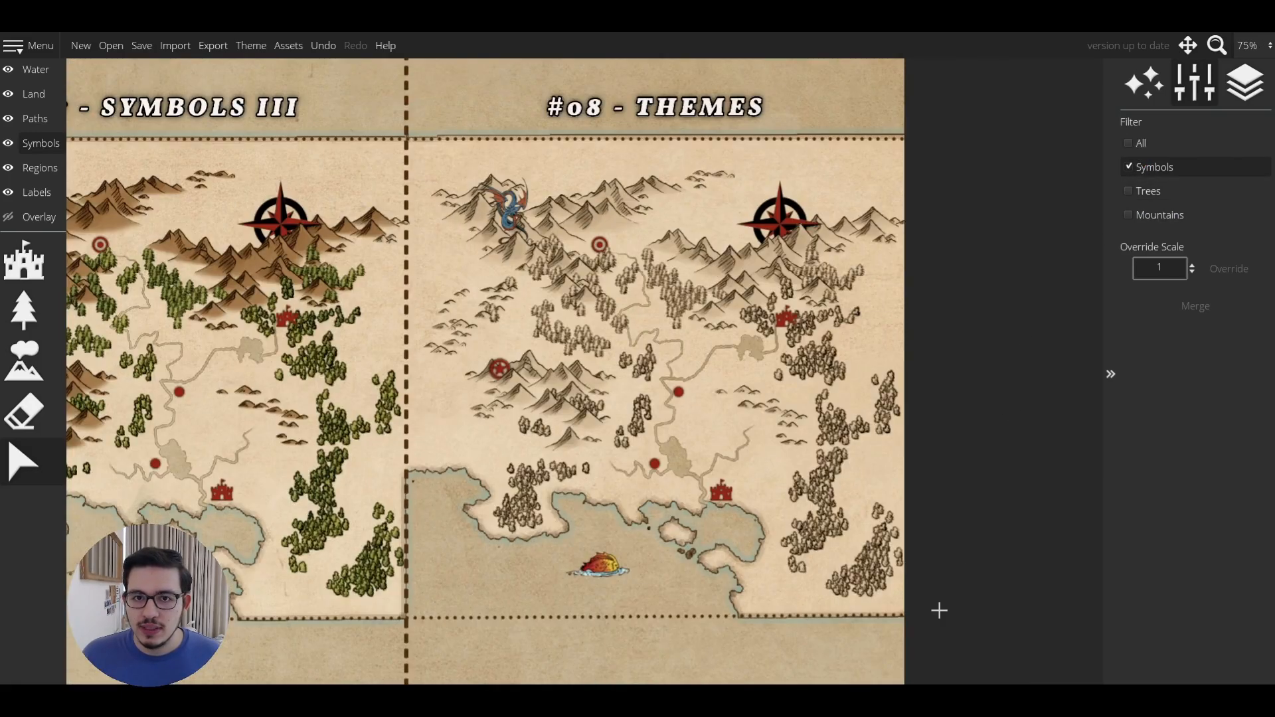
drag(939, 610, 424, 128)
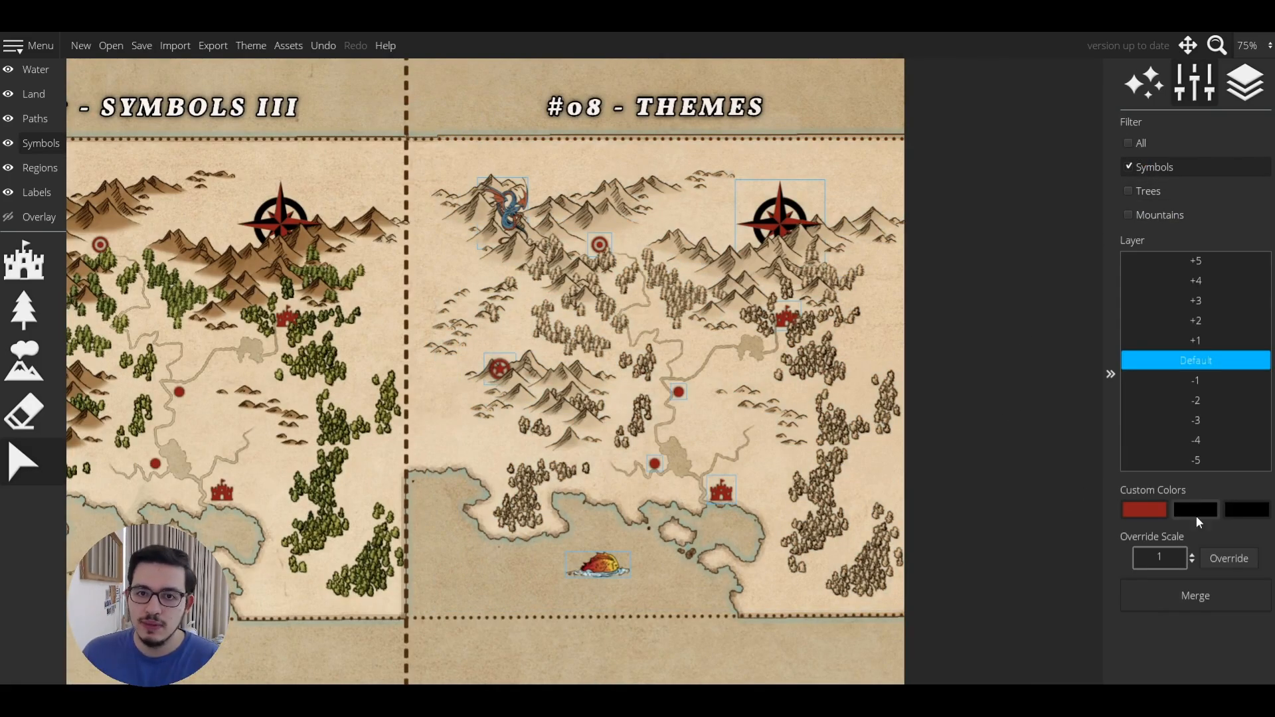
click(1147, 509)
drag(1009, 299, 870, 283)
click(730, 444)
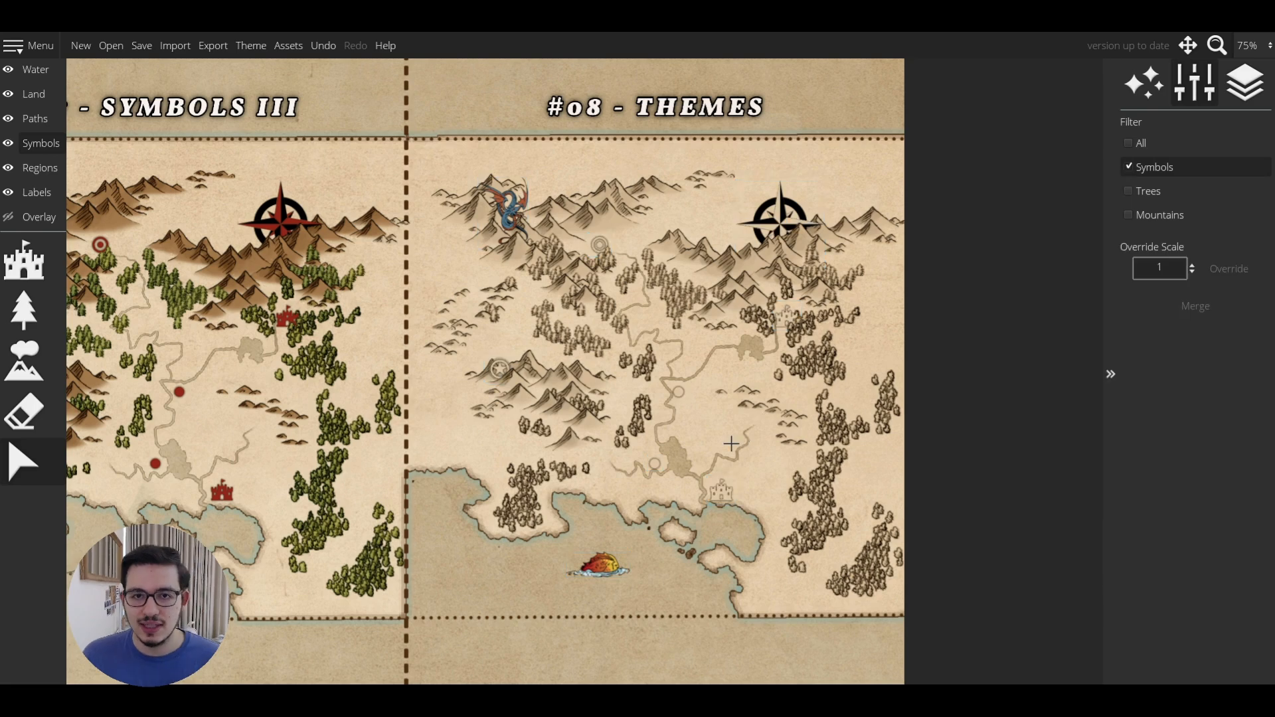
Step: Try white (ffffff) as the first custom colour of all the #08 map's symbols, and undo the symbol recolouring
key(ctrl+z)
drag(902, 617, 440, 136)
click(1144, 509)
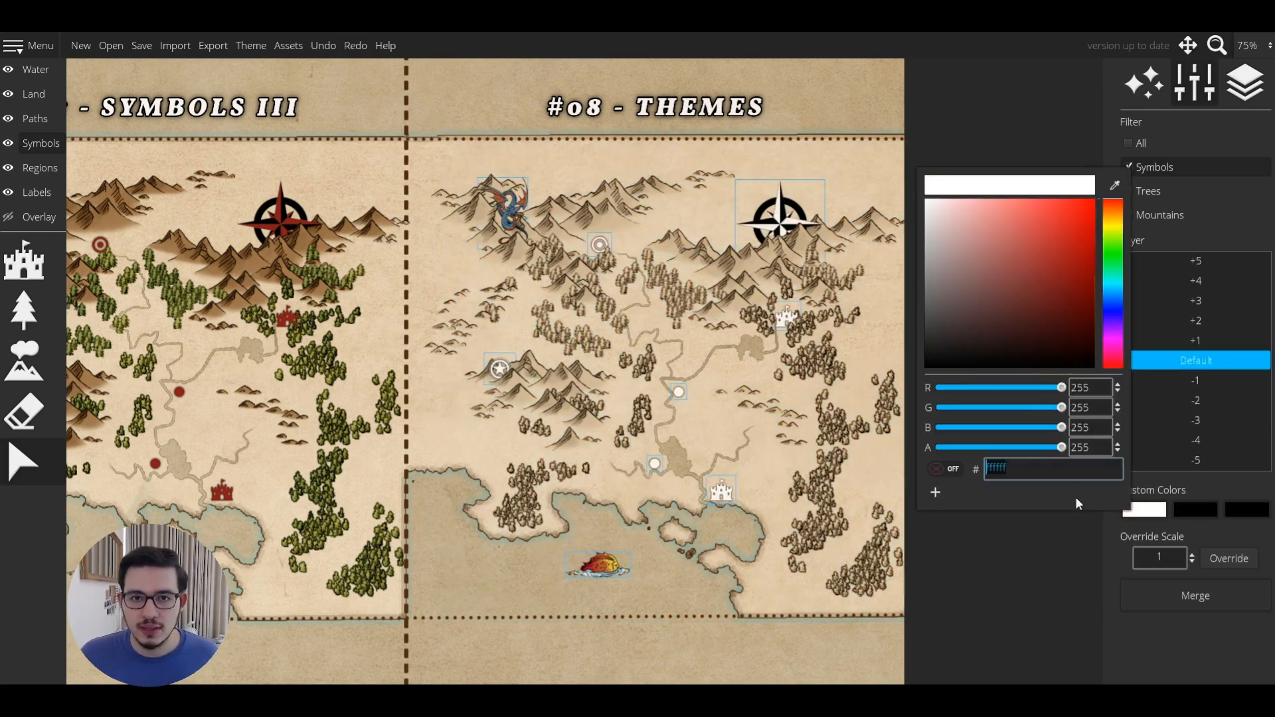
click(1209, 511)
key(ctrl+z)
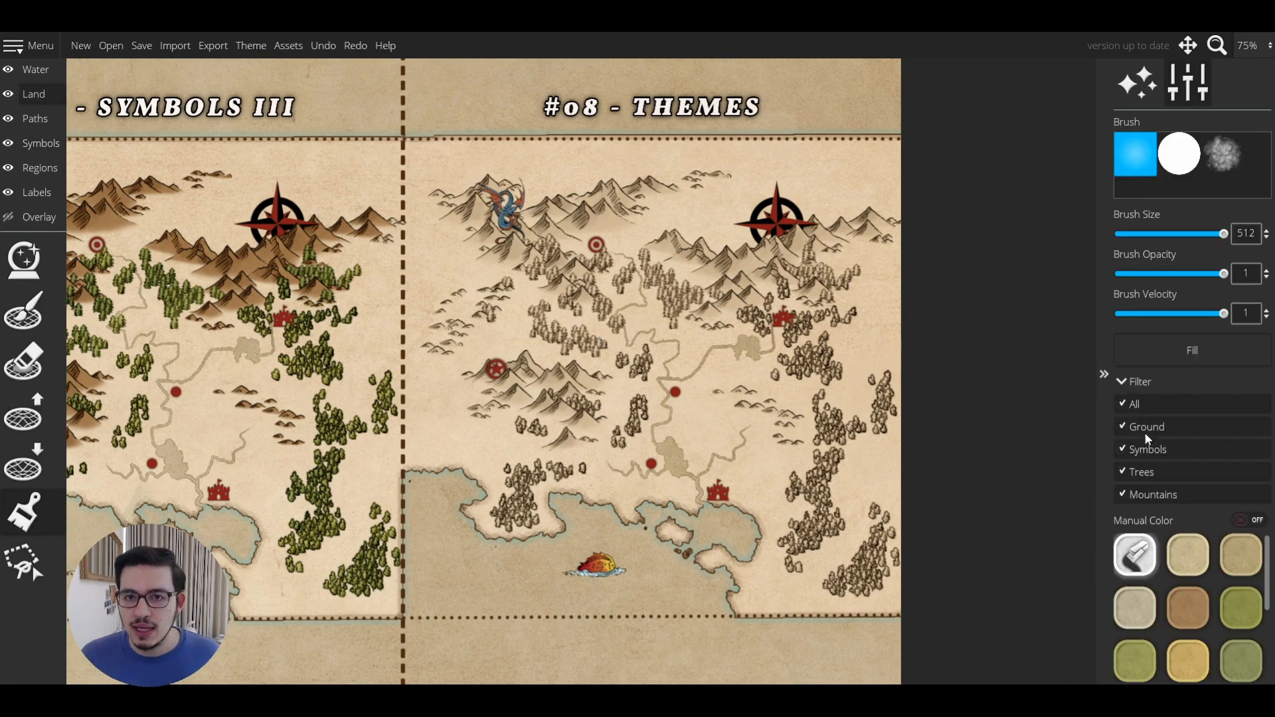
Step: Restrict the land colour brush to trees and paint the #08 map's trees dark green with lighter olive-green variations
click(1142, 408)
click(1131, 470)
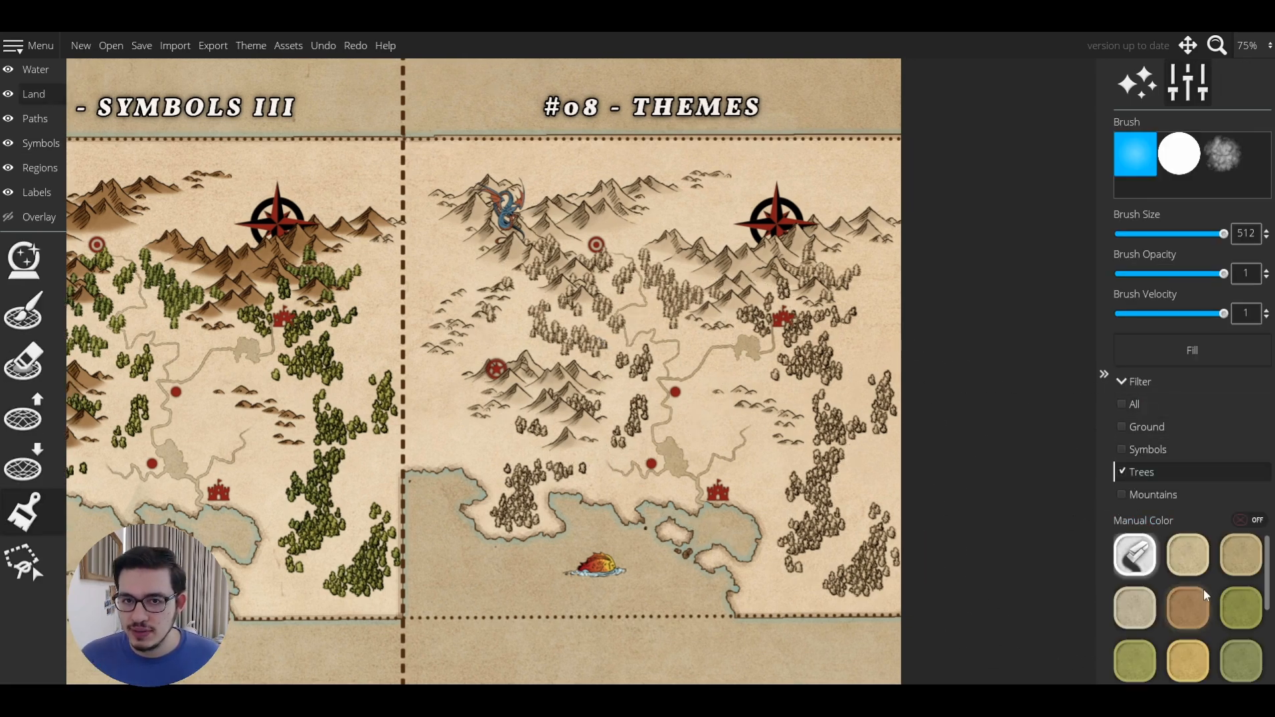
scroll(1203, 608, down, 3)
click(1240, 626)
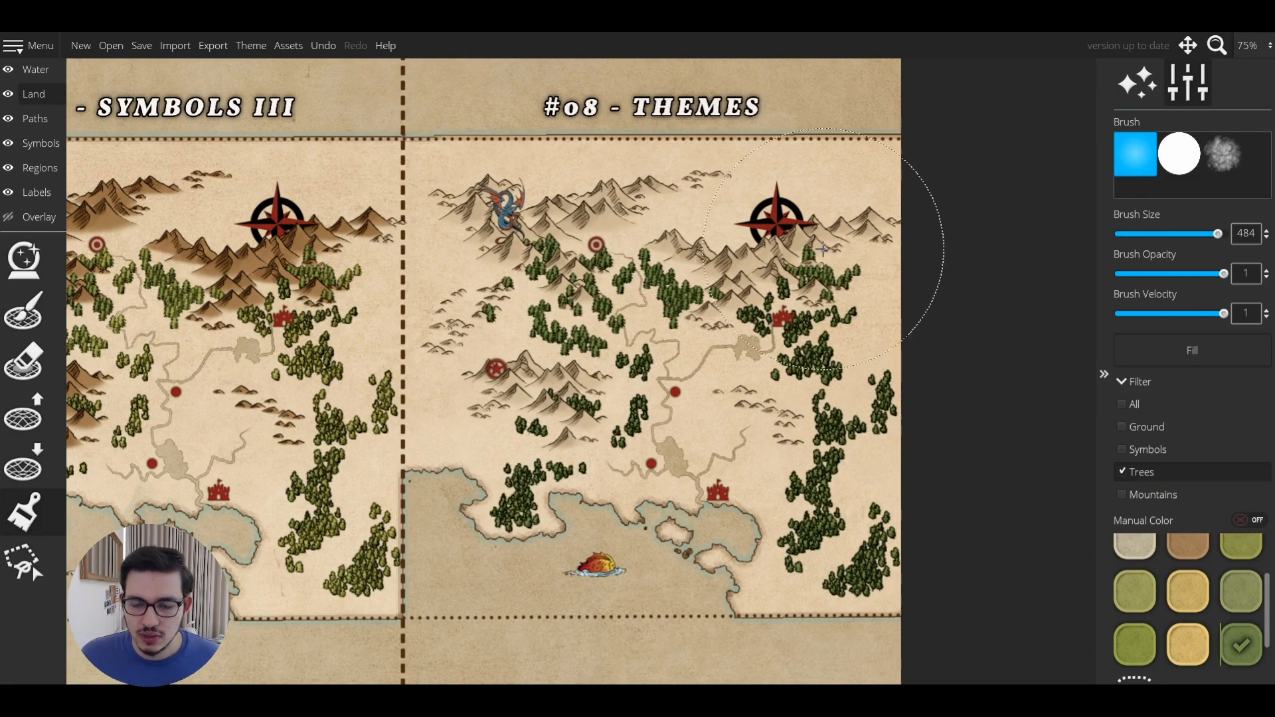
click(1237, 587)
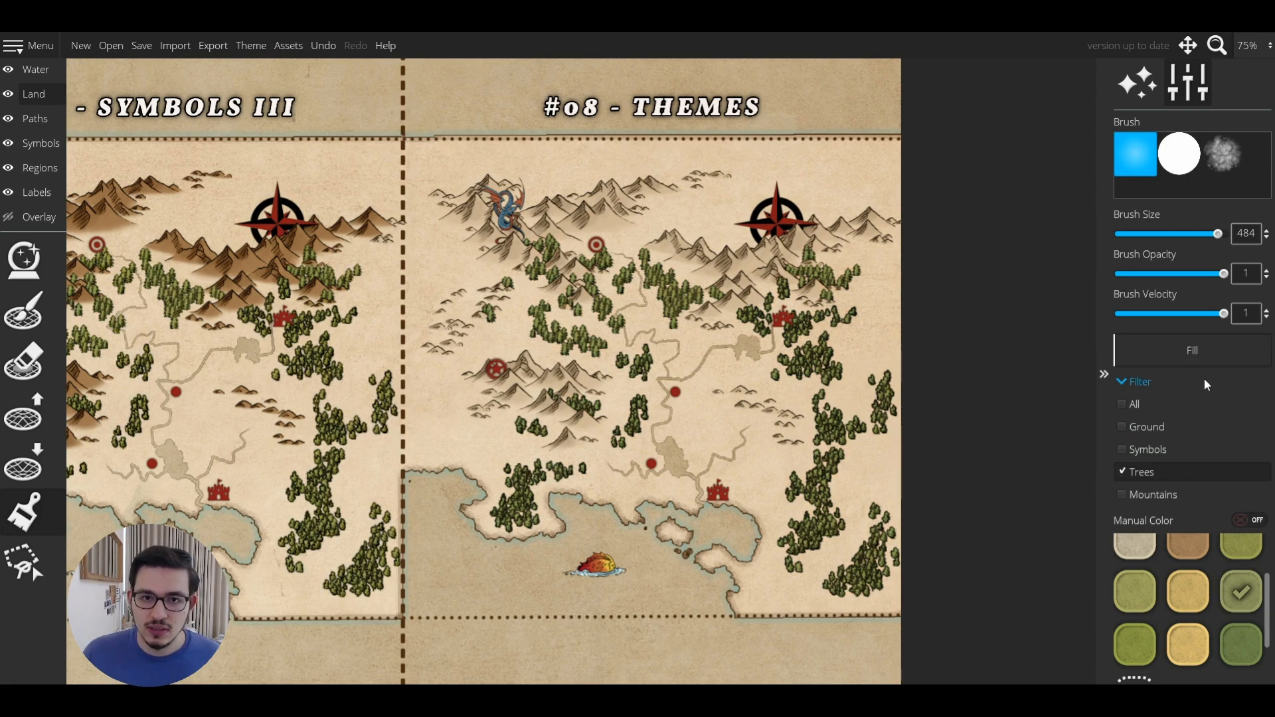
Step: Restrict the brush to mountains and colour those on the #08 map brown, adding custom colour 9c7750 to the palette
click(1169, 497)
scroll(1185, 650, down, 3)
click(1134, 651)
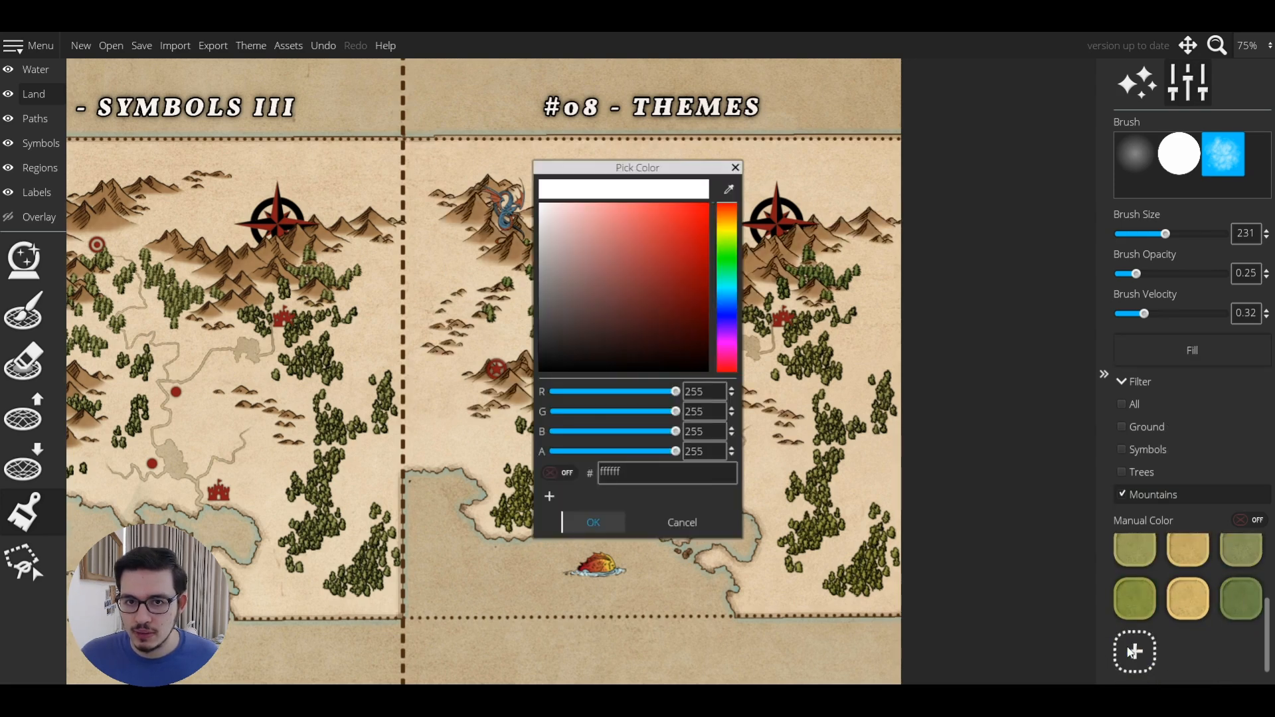
click(683, 519)
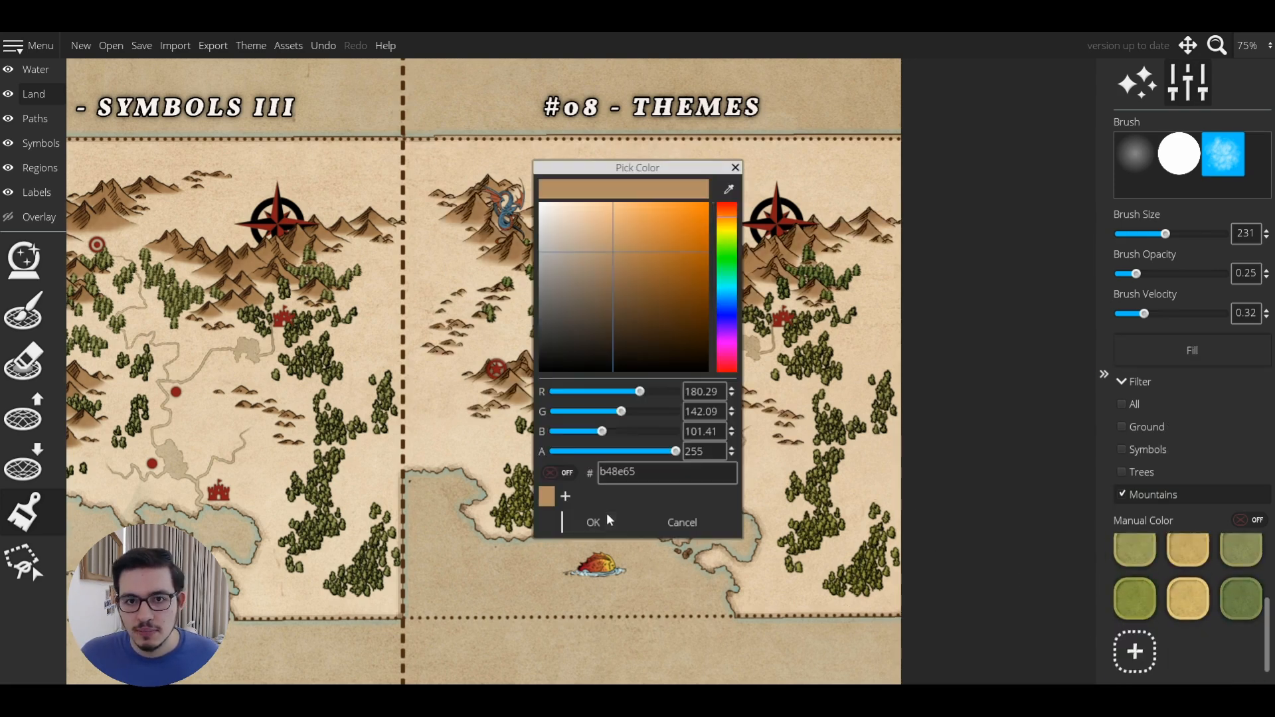
click(622, 263)
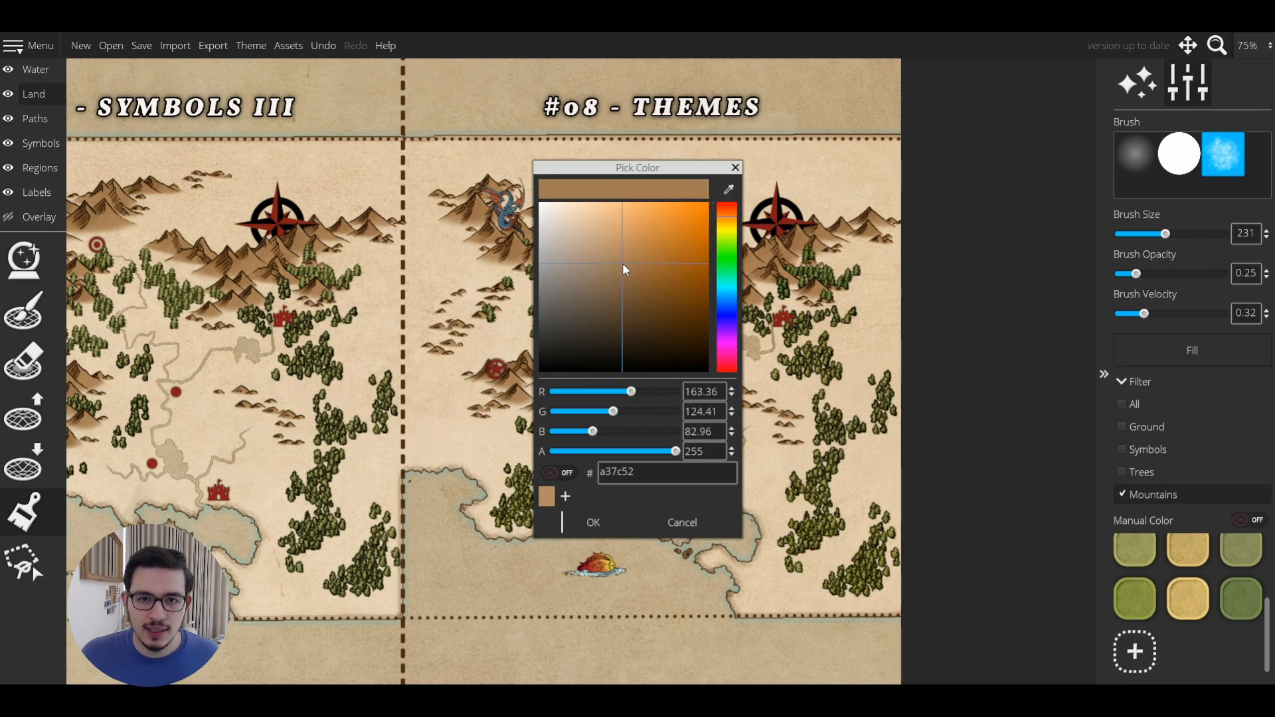
click(621, 268)
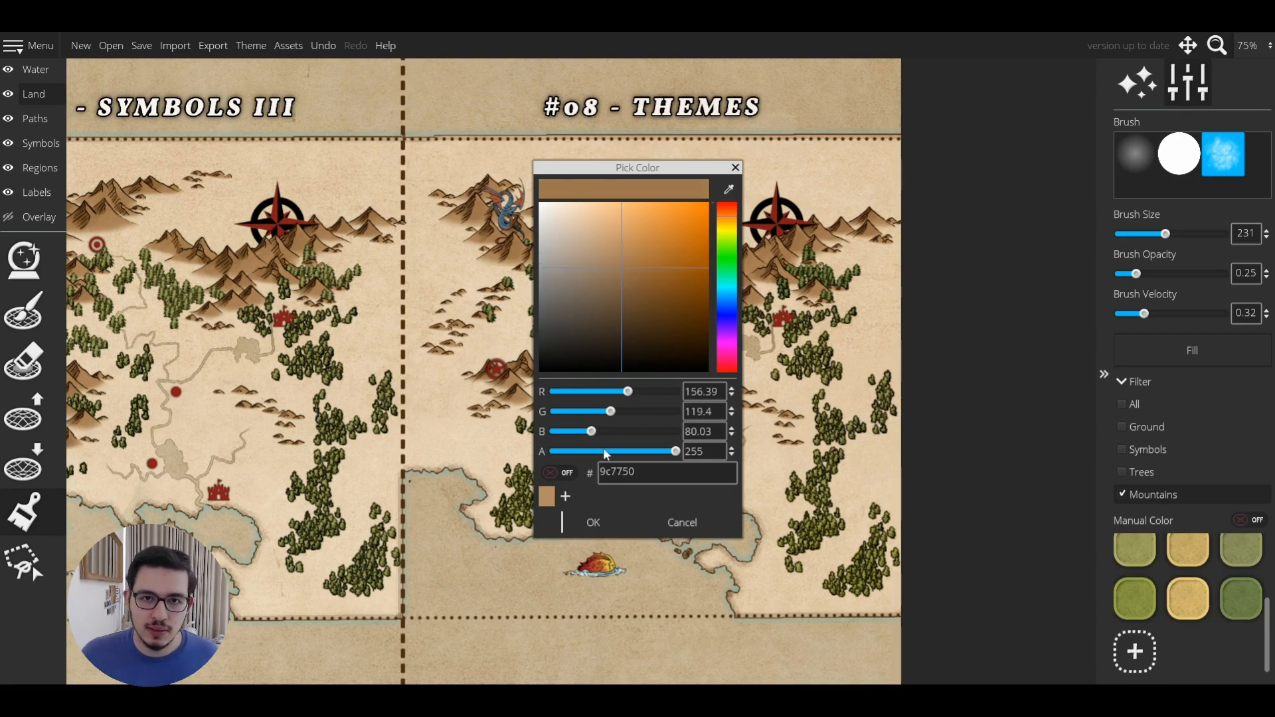
click(593, 522)
scroll(721, 224, down, 2)
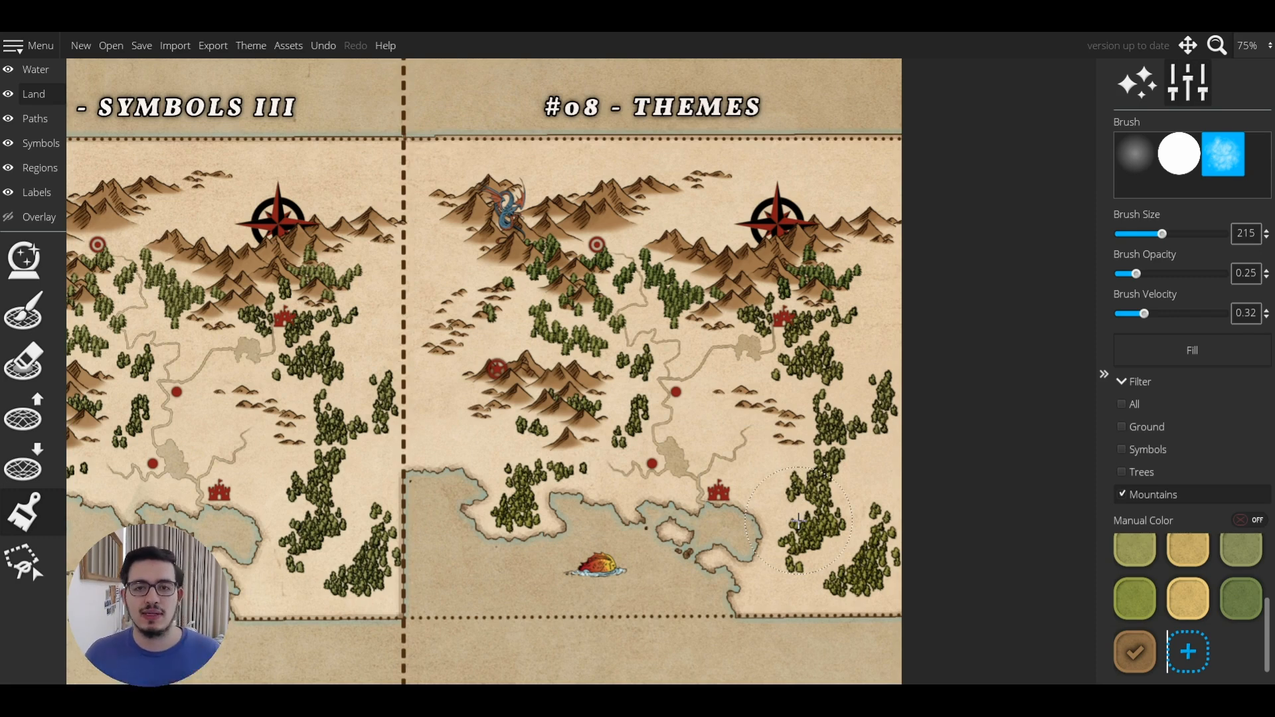
Step: Paint only the ground of the #08 map yellow in the north and green elsewhere, with brush size 512 and opacity 1
click(1121, 426)
drag(1161, 234, 1224, 233)
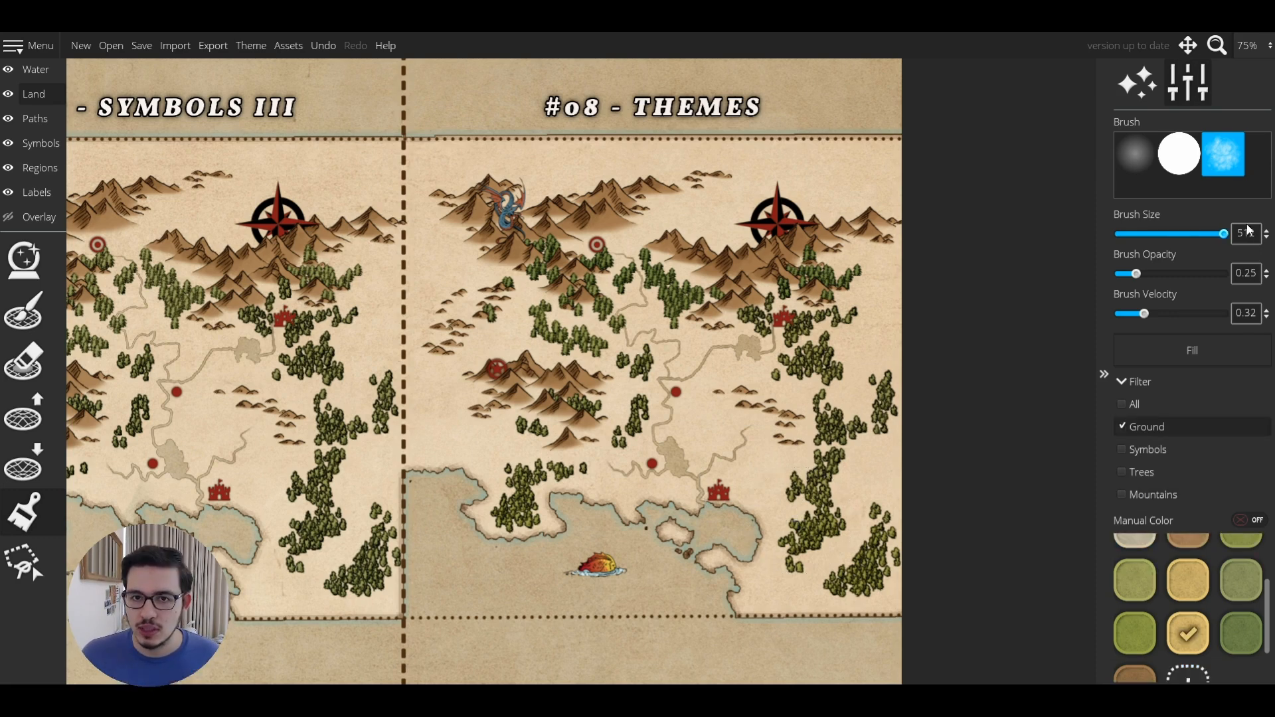
drag(1135, 273, 1224, 274)
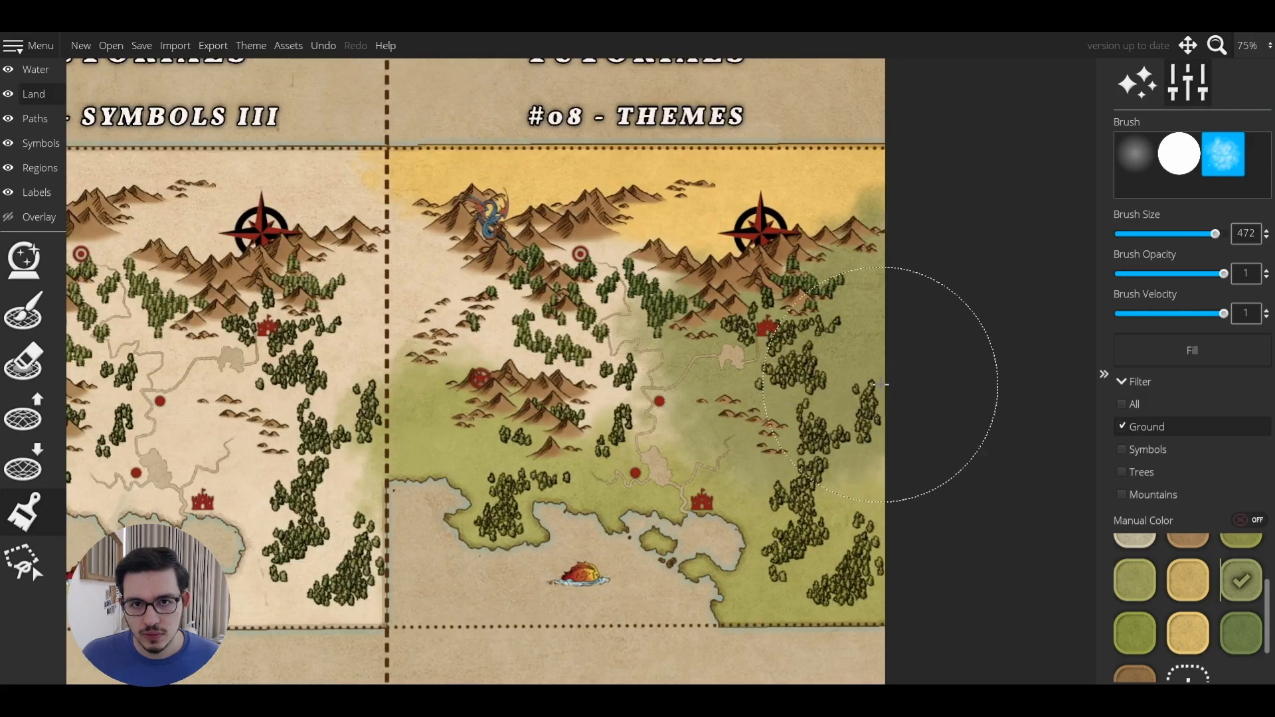
mouse_move(876, 378)
mouse_down()
mouse_move(843, 392)
mouse_move(671, 359)
mouse_move(628, 313)
mouse_move(585, 306)
mouse_move(636, 347)
mouse_move(548, 292)
mouse_move(395, 262)
mouse_move(412, 299)
mouse_move(466, 306)
mouse_move(613, 370)
mouse_move(736, 402)
mouse_move(515, 284)
mouse_up()
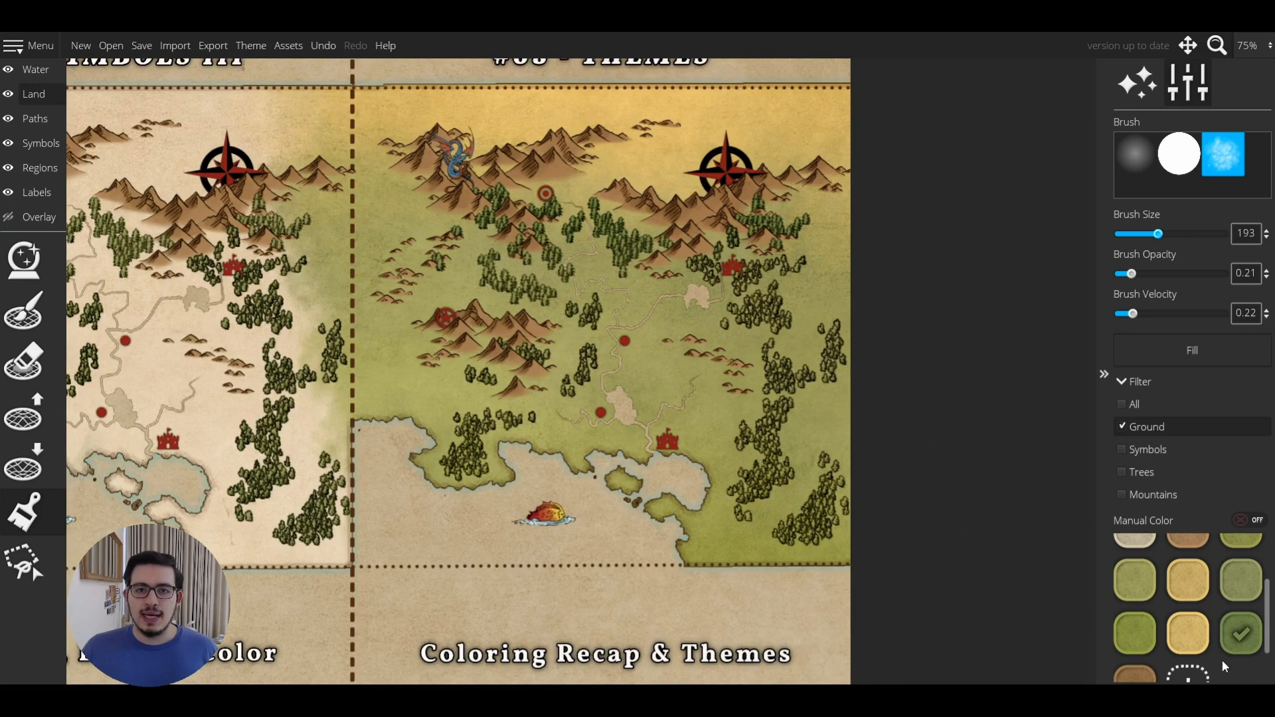
Step: Shade the ground around the #08 map's mountains with the custom brown at low brush opacity
scroll(1127, 654, down, 1)
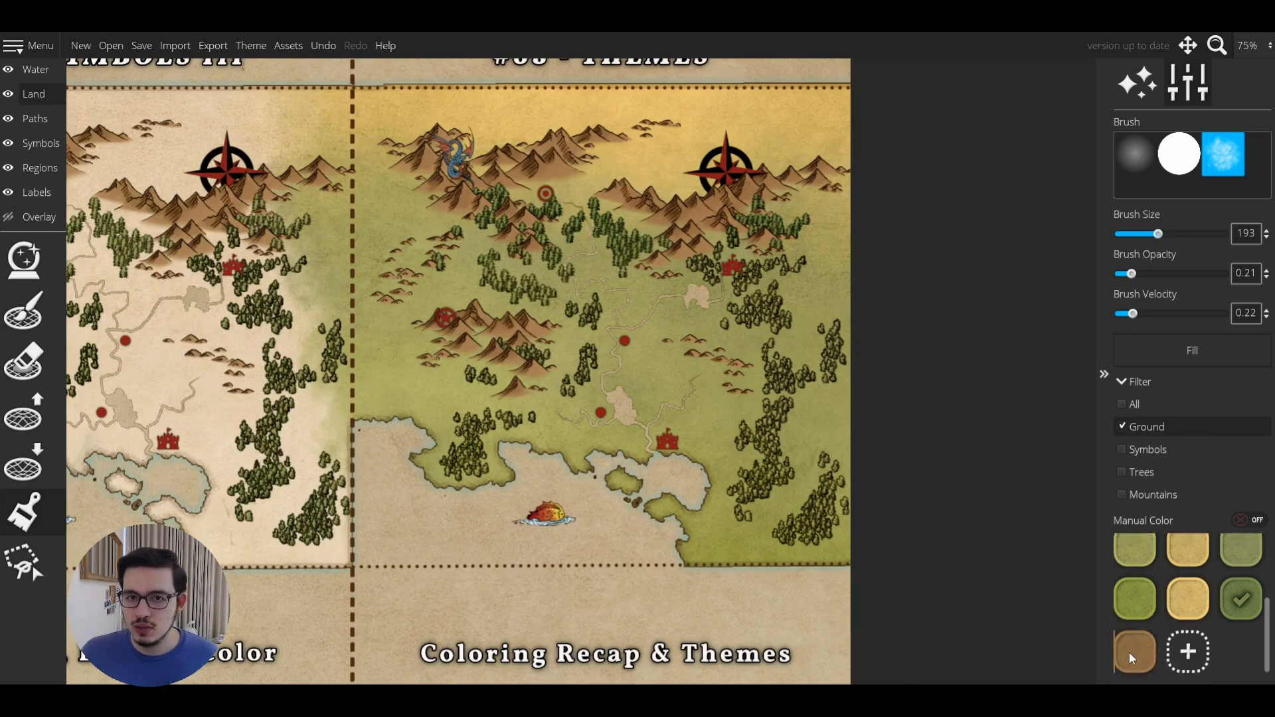
click(1131, 655)
scroll(1152, 631, up, 1)
click(1179, 551)
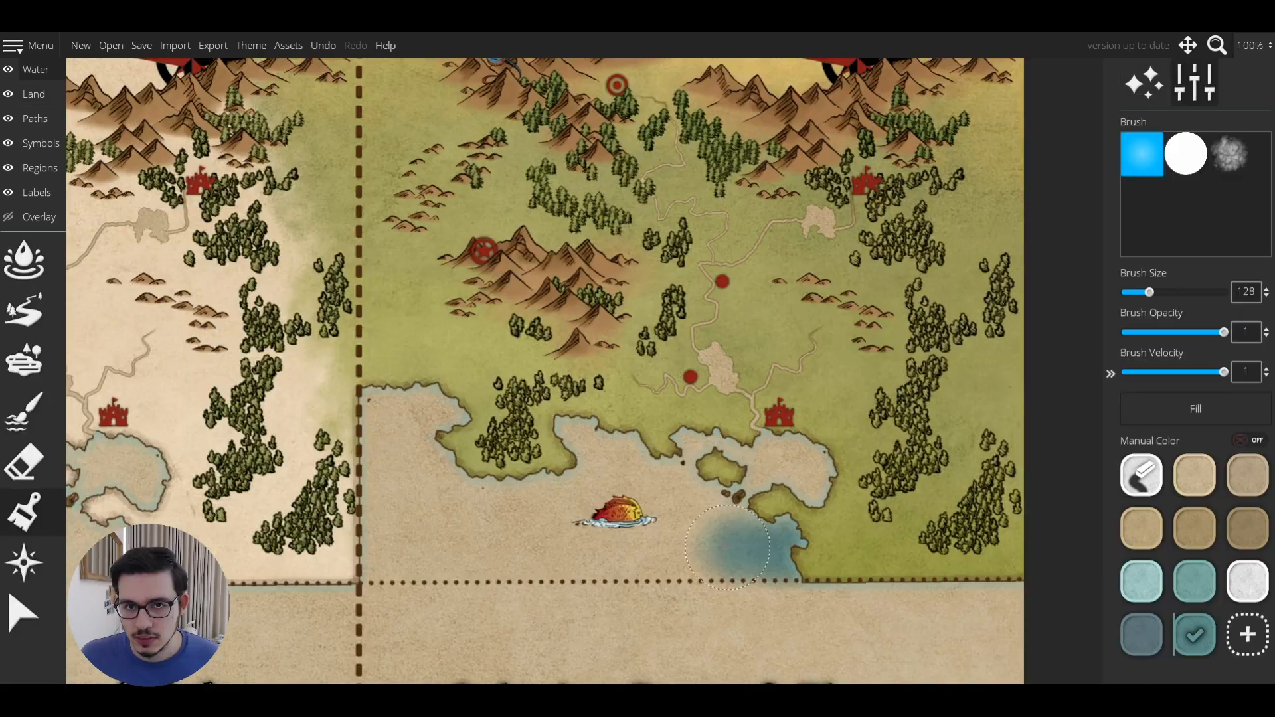
Step: Paint the sea along the #08 map's southern coast in teal with the water colour brush
drag(727, 548, 398, 551)
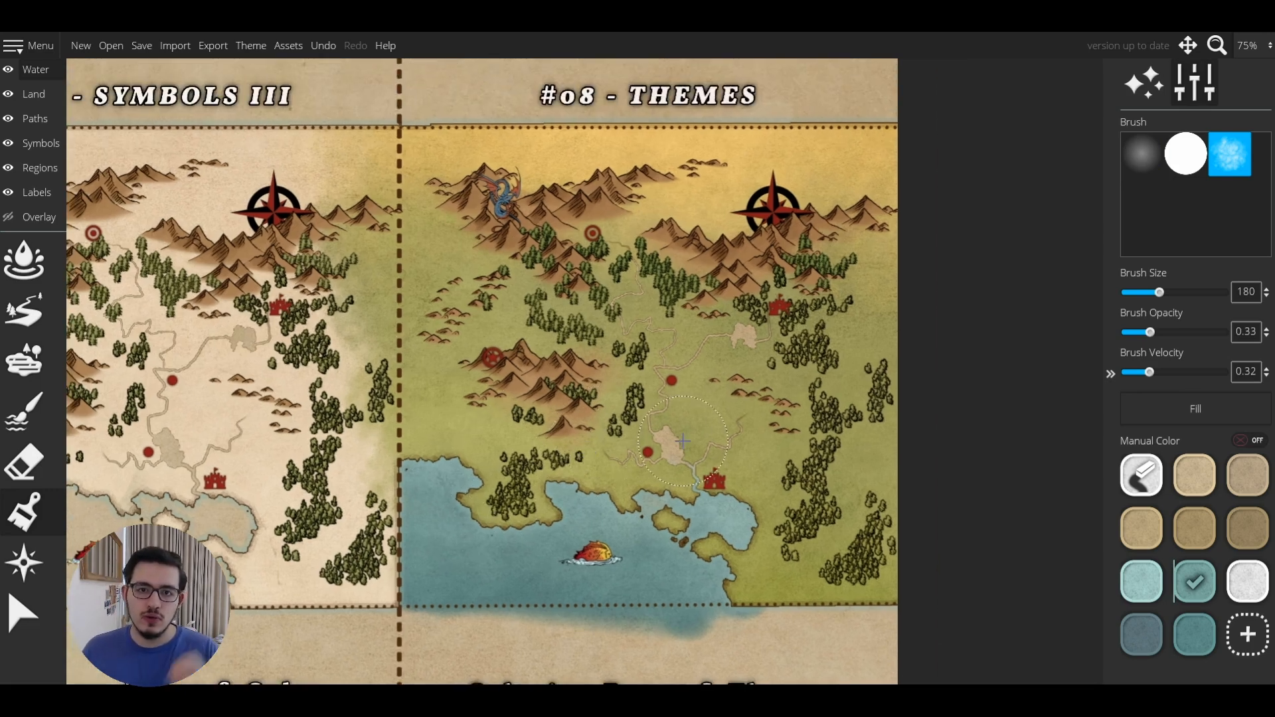
Step: Lighten the teal coastline colour and set the coastline style to Dash Pattern
click(50, 98)
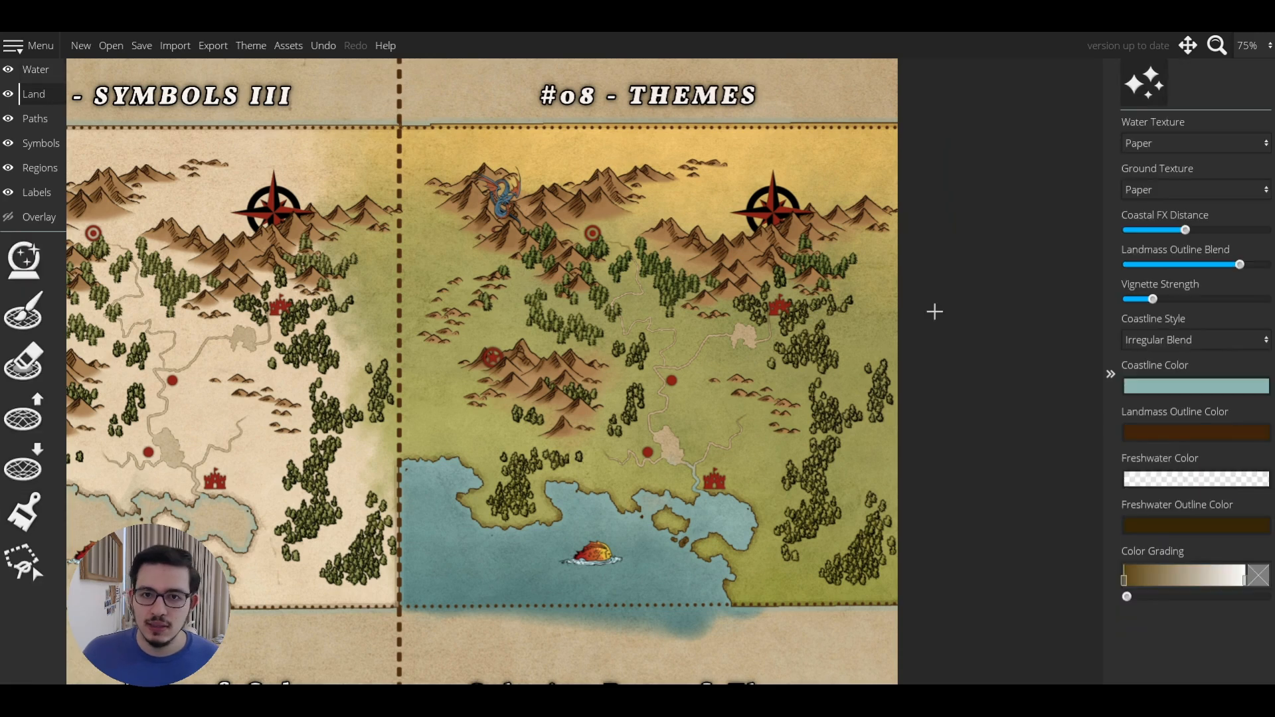
click(1149, 388)
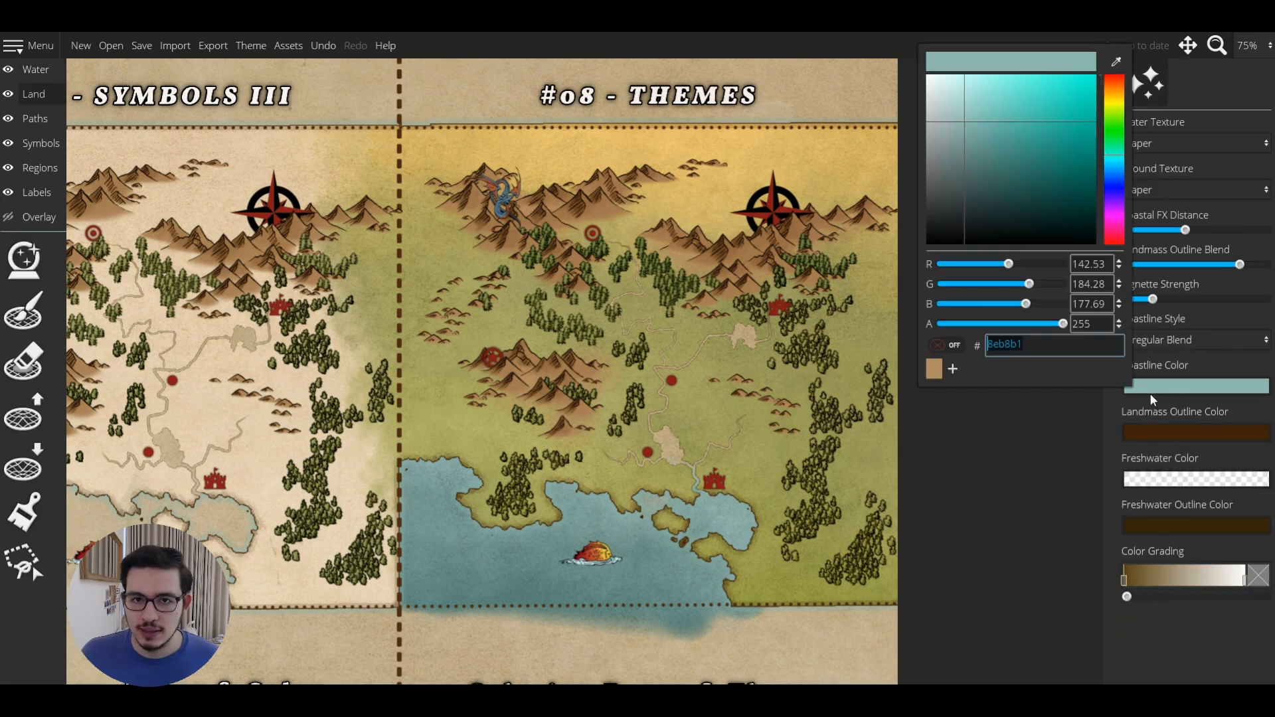
click(954, 101)
click(1207, 339)
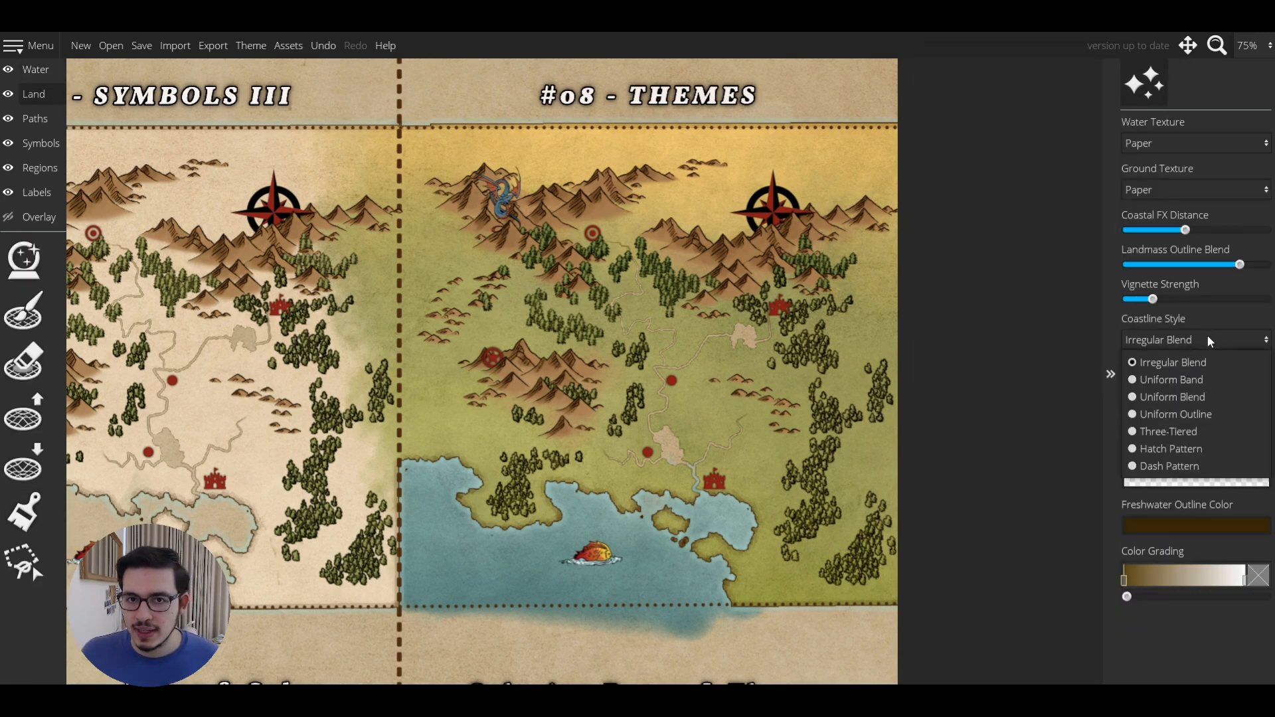
click(1178, 465)
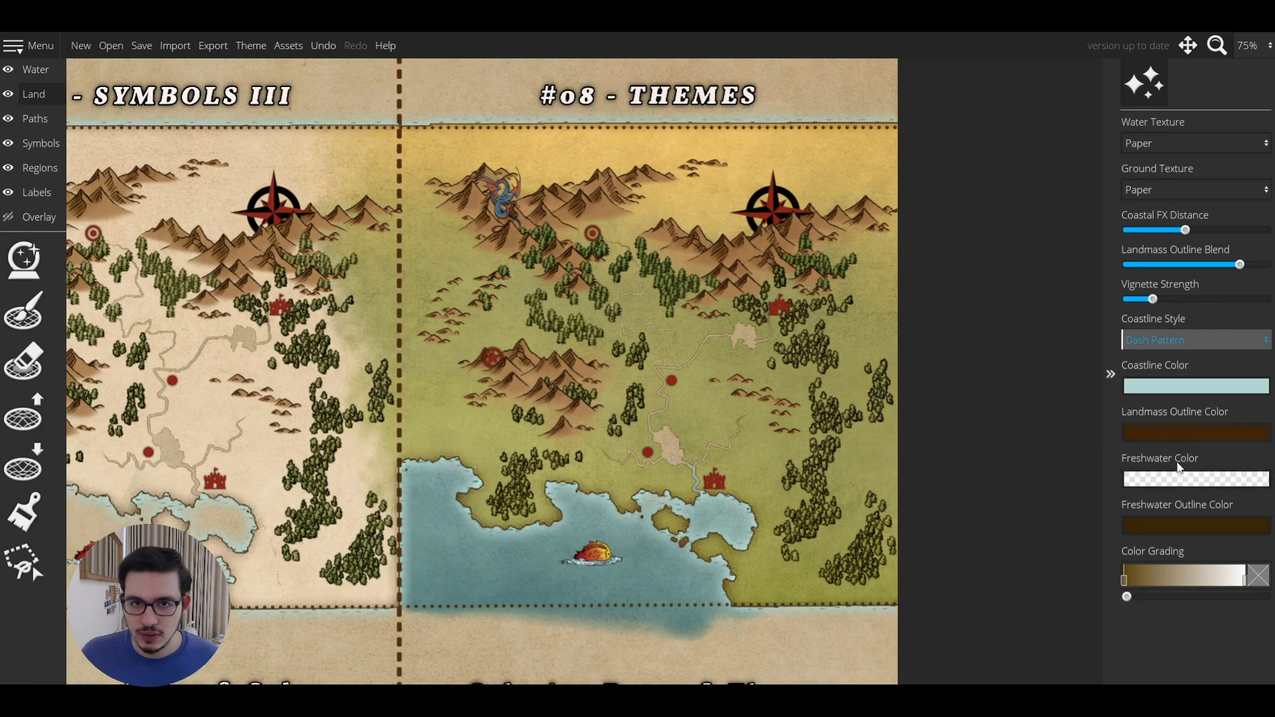
Step: Shorten the coastal FX distance and compare the Dash Pattern and Irregular Blend coastline styles, settling on Irregular Blend
click(1178, 348)
click(1173, 364)
scroll(719, 564, up, 1)
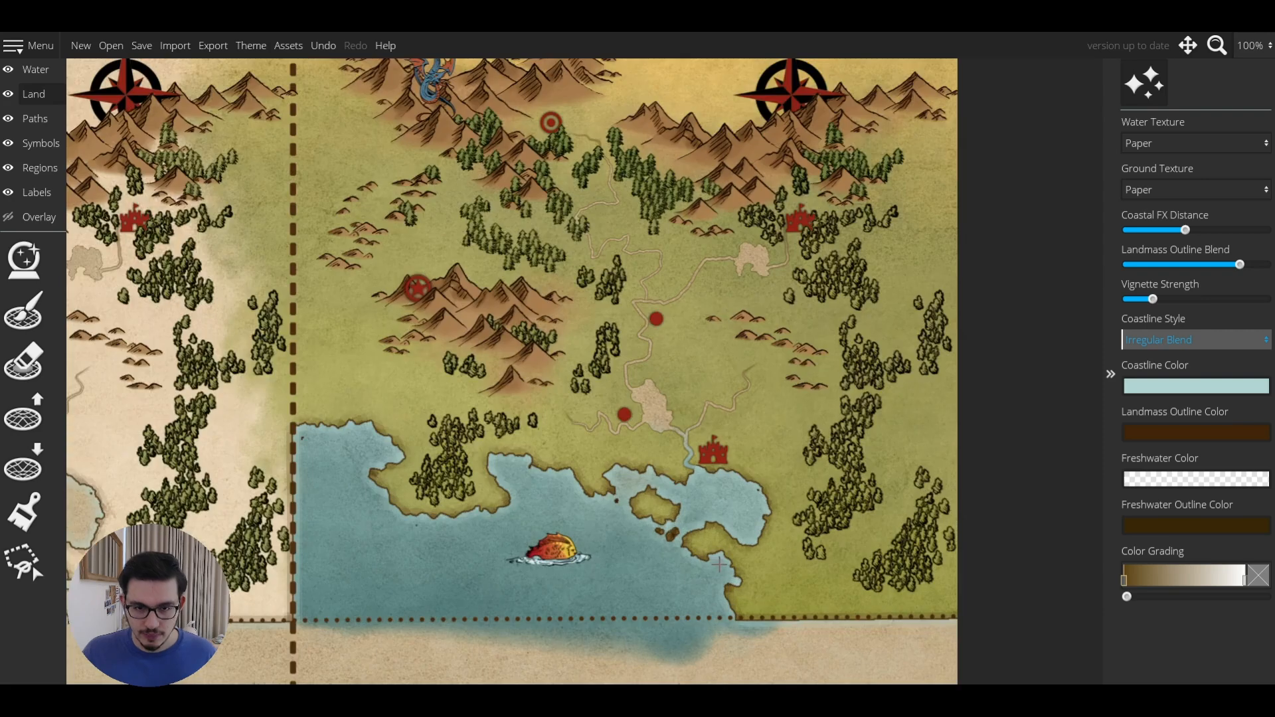
click(1179, 339)
click(1175, 467)
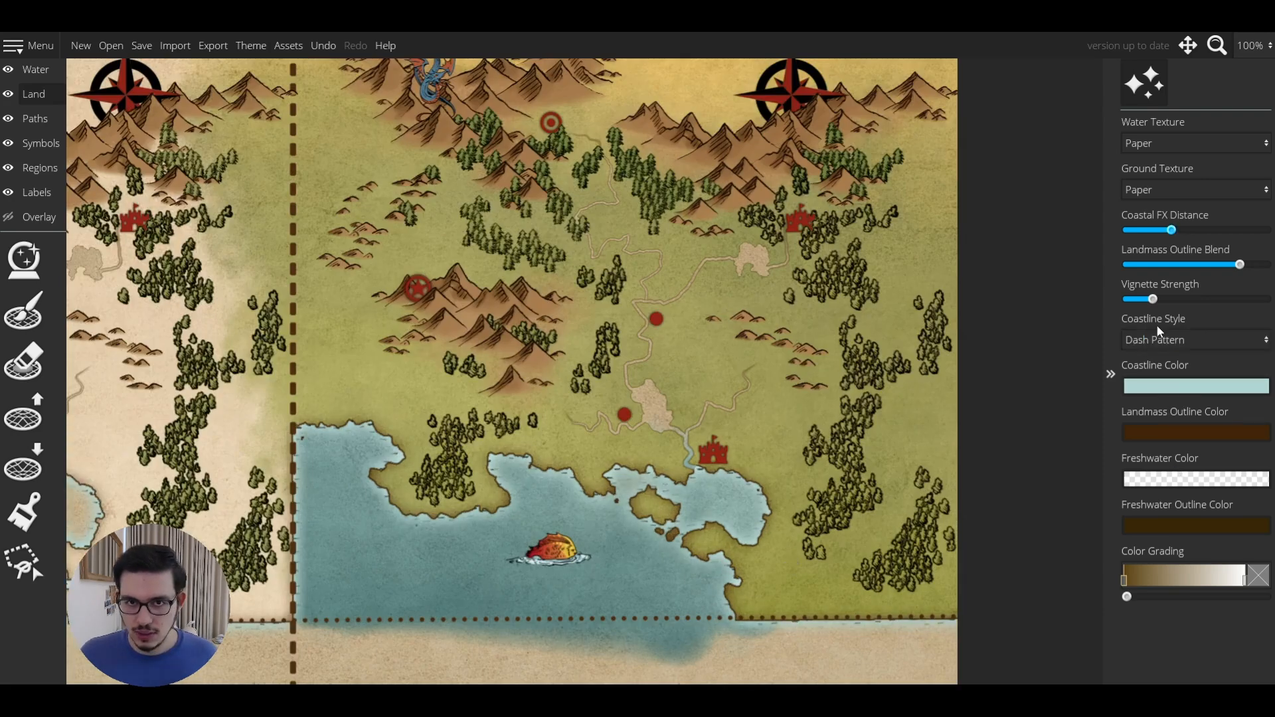
click(1181, 339)
click(1172, 364)
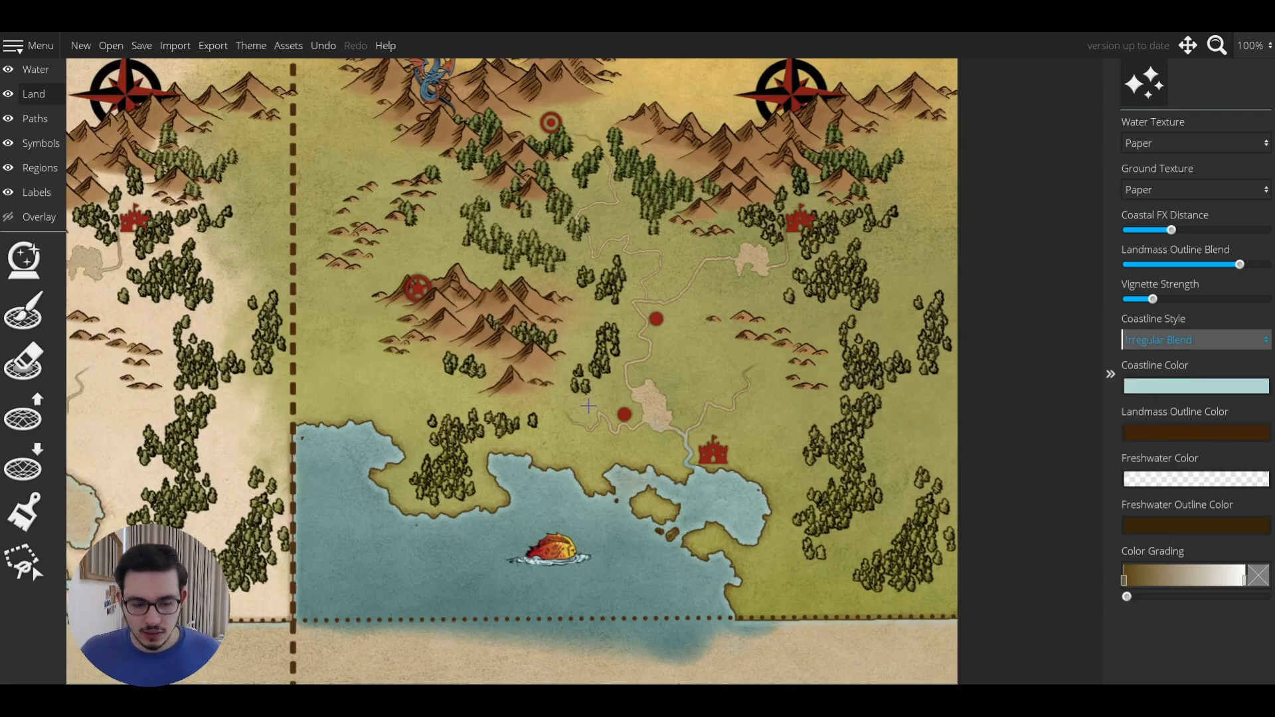
Step: Check the freshwater colour setting and paint the #08 map's rivers and lakes in teal with the water colour brush
click(1169, 478)
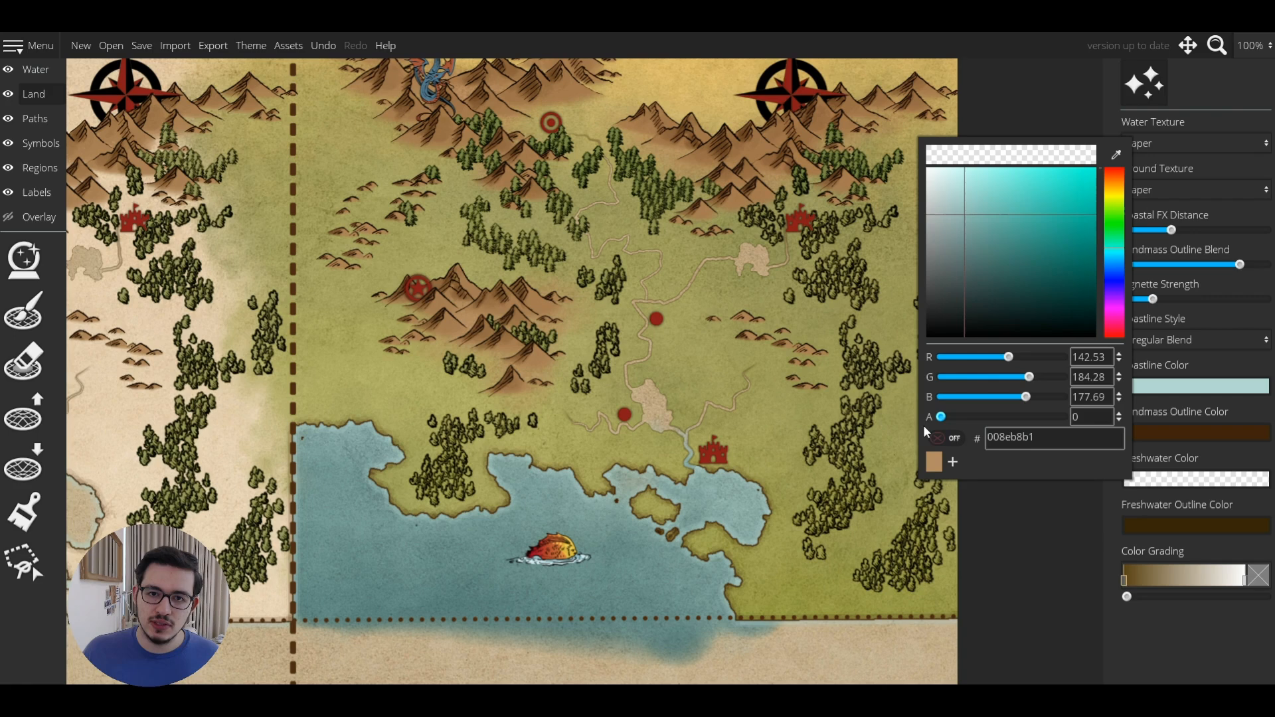
click(33, 77)
click(35, 515)
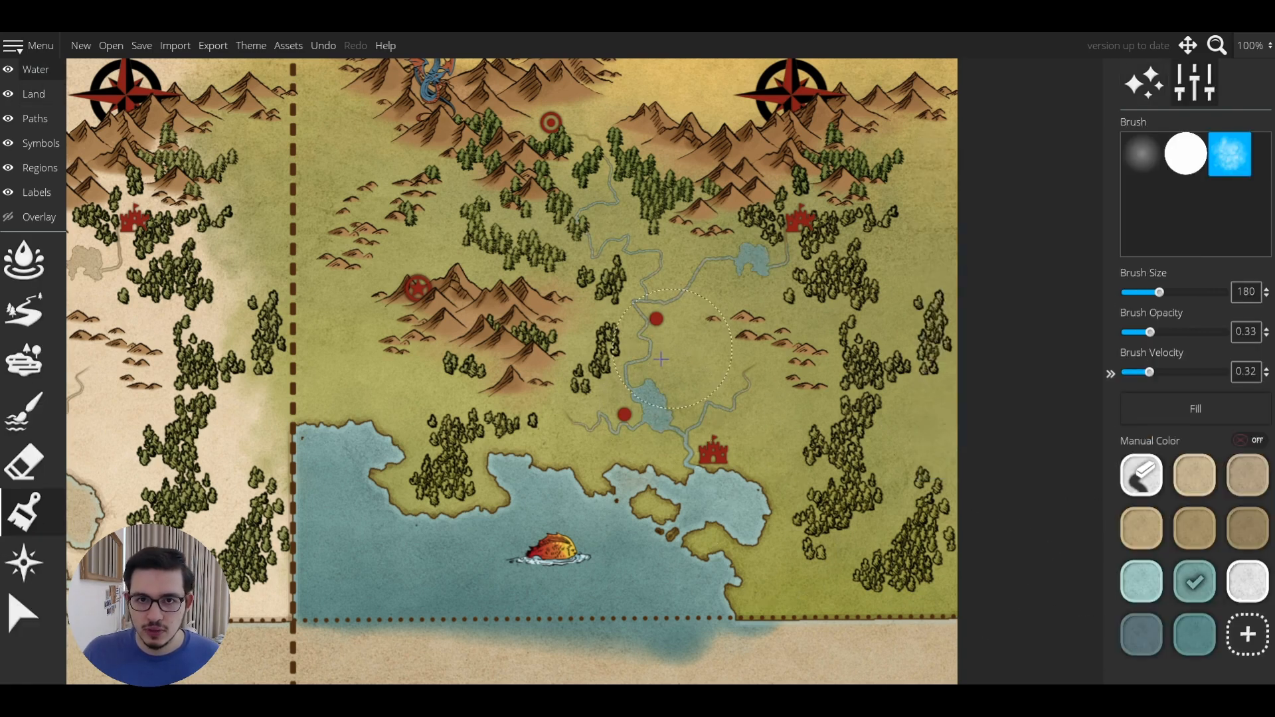
click(1185, 633)
scroll(586, 381, up, 2)
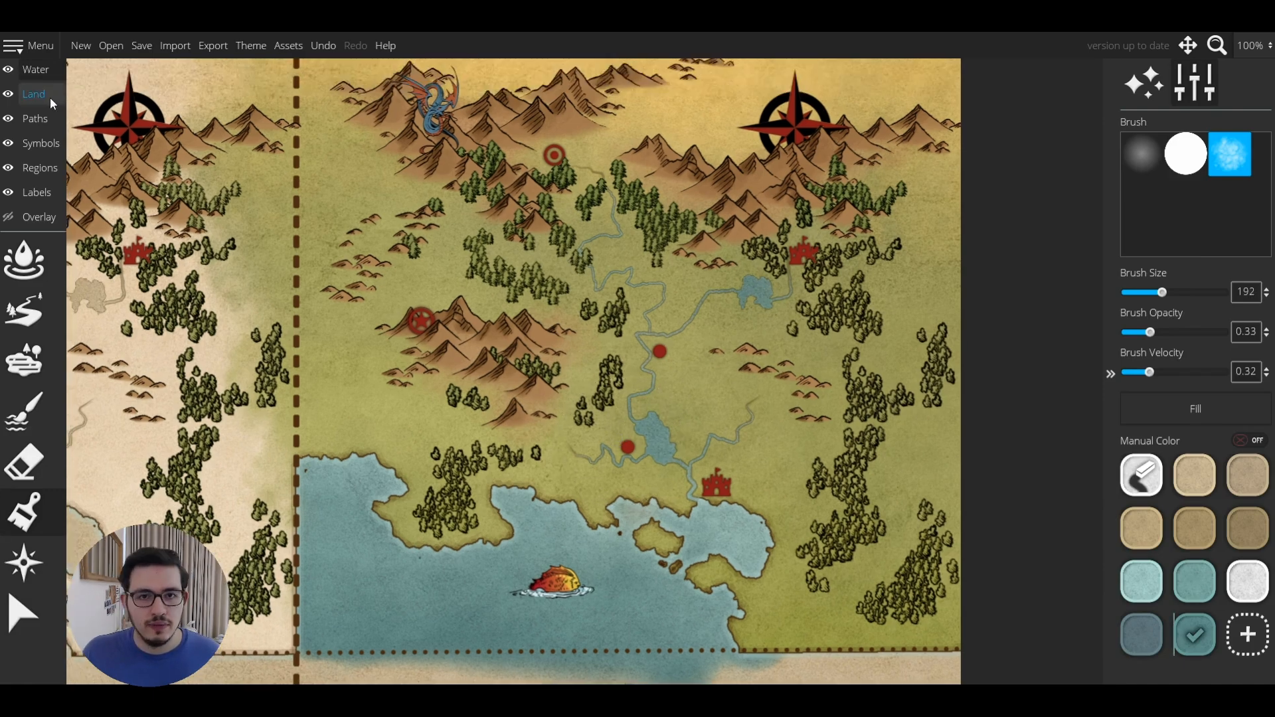
Step: Try freshwater colour 94bfb8 at full opacity, and return it to fully transparent with the value 0094bfb8
click(42, 95)
click(28, 510)
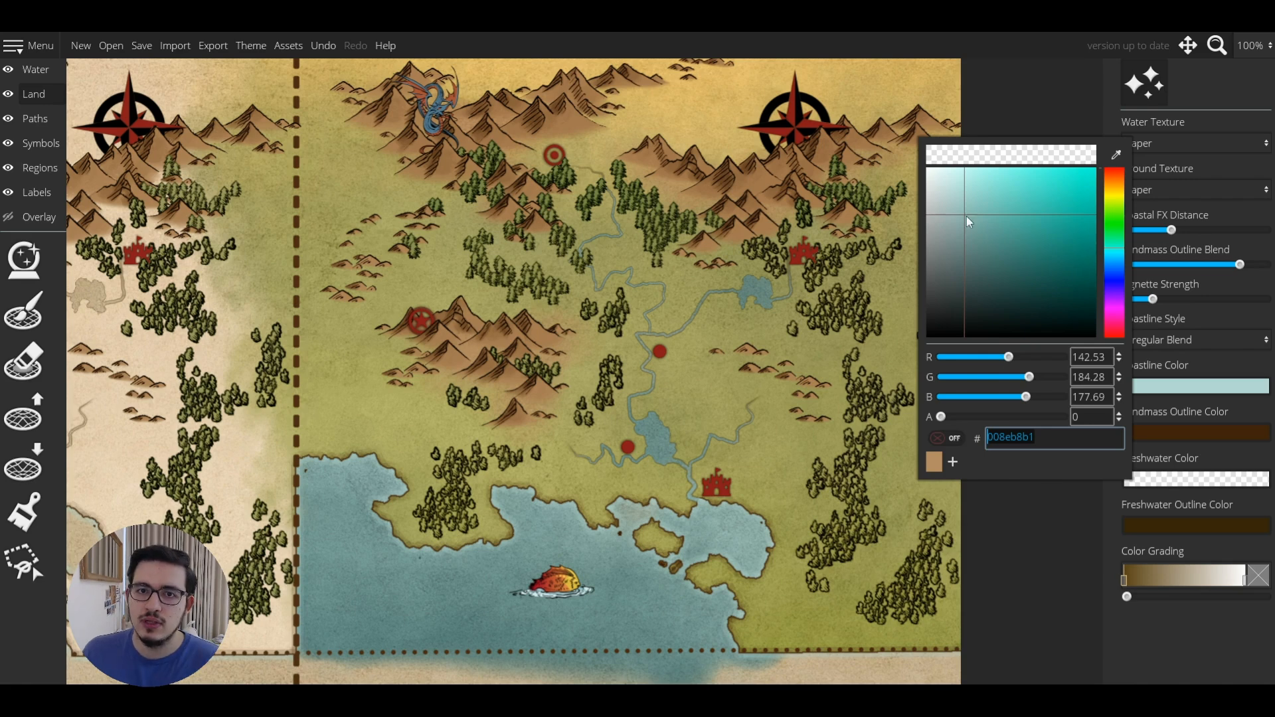
drag(966, 218, 964, 211)
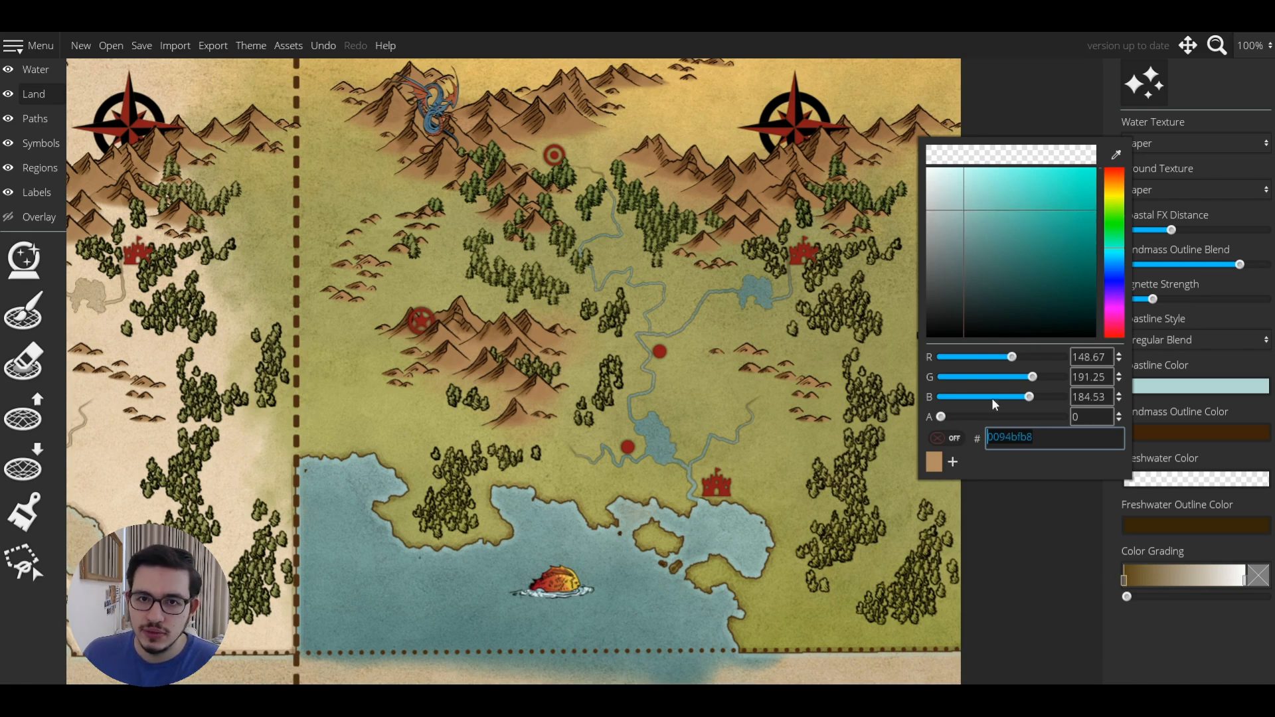
drag(944, 415, 1203, 411)
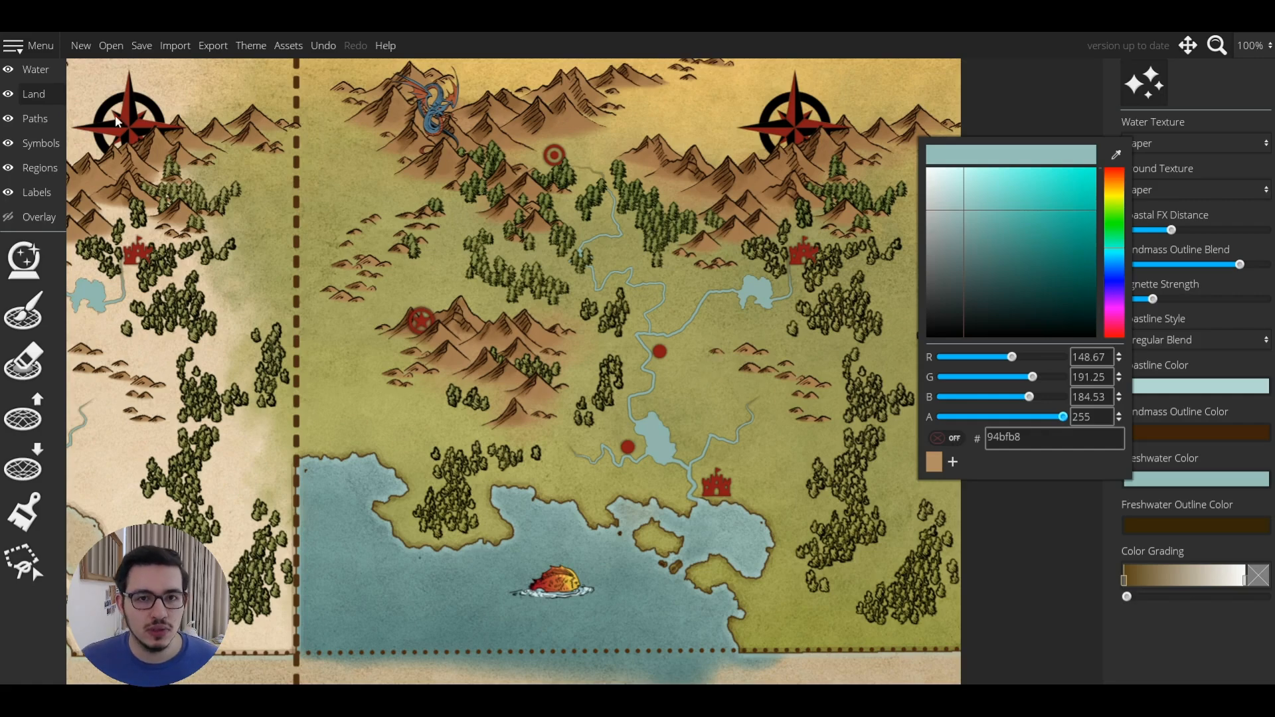
click(988, 436)
text(00)
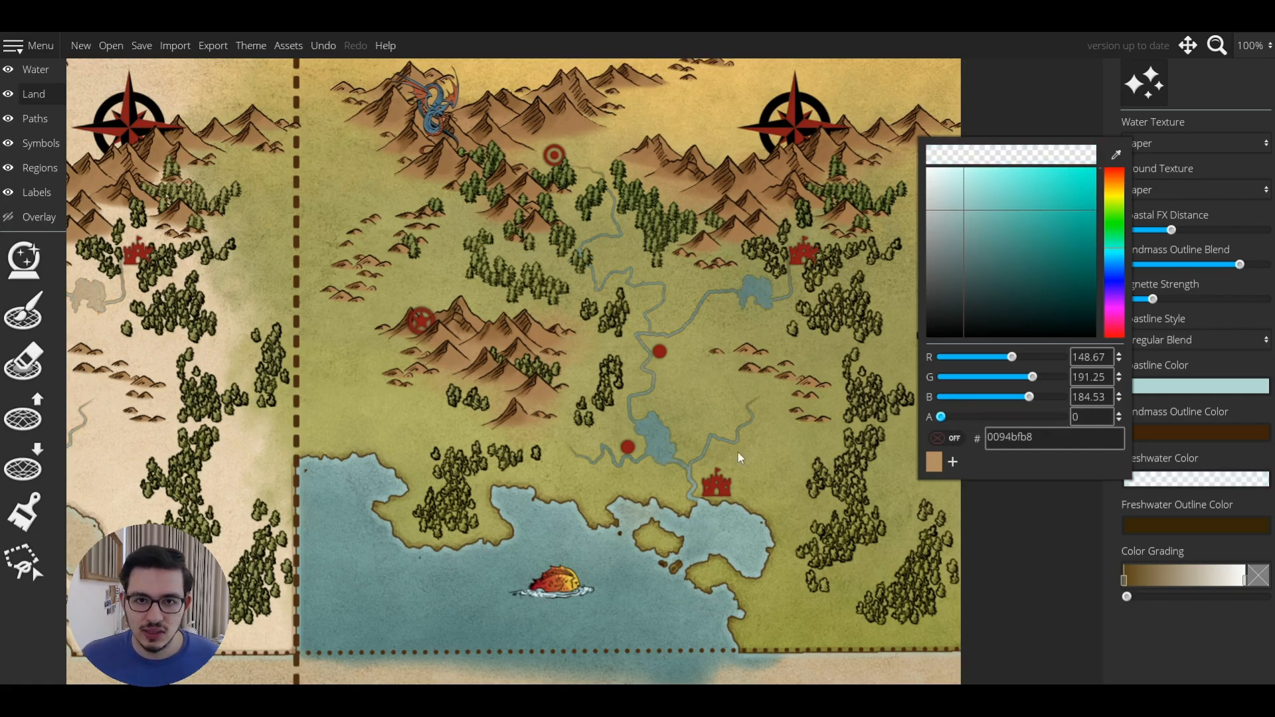
Step: Touch up the freshwater with the lighter teal shades, using water brush size 124, opacity 0.17 and velocity 0.18
click(33, 70)
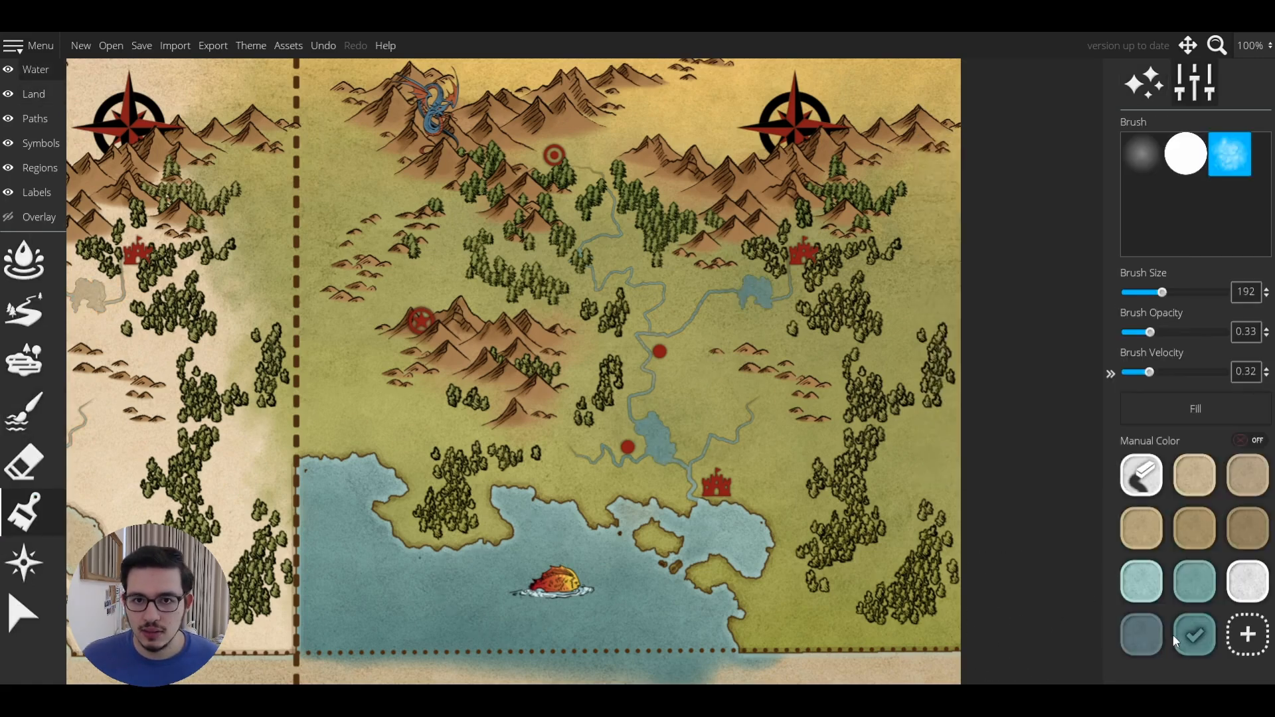
click(1142, 582)
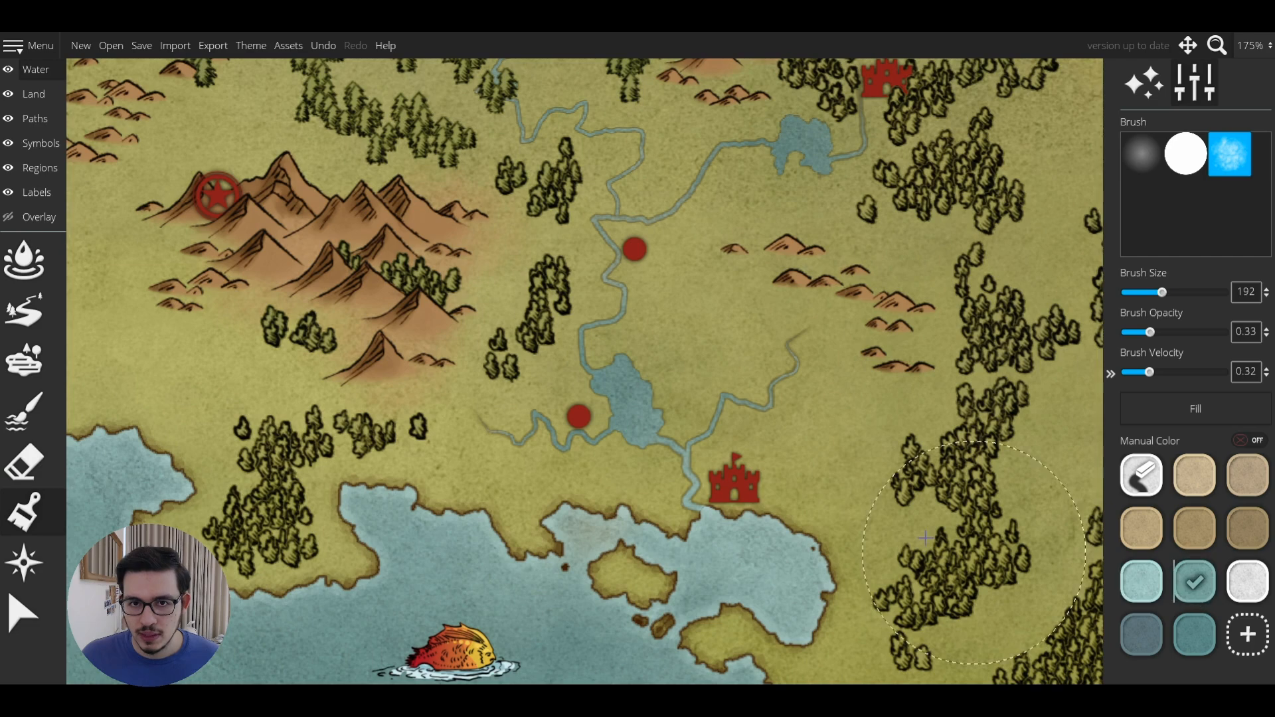
scroll(737, 436, down, 3)
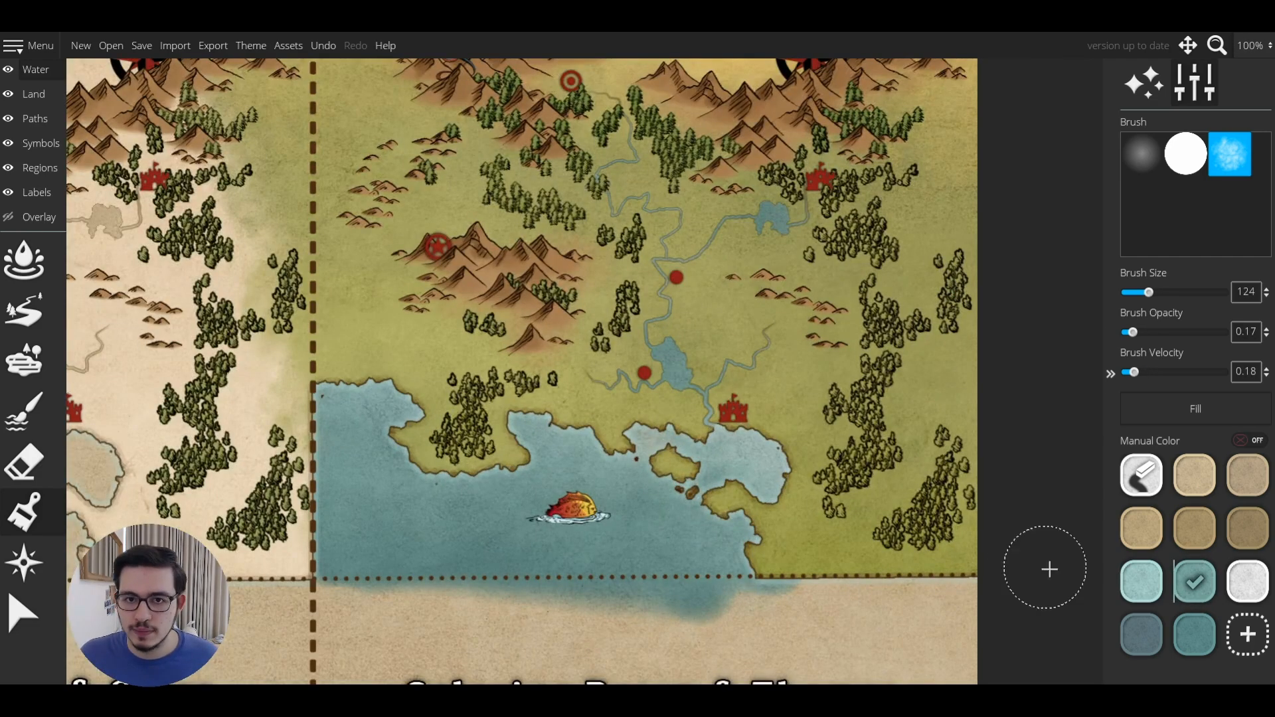
click(1142, 582)
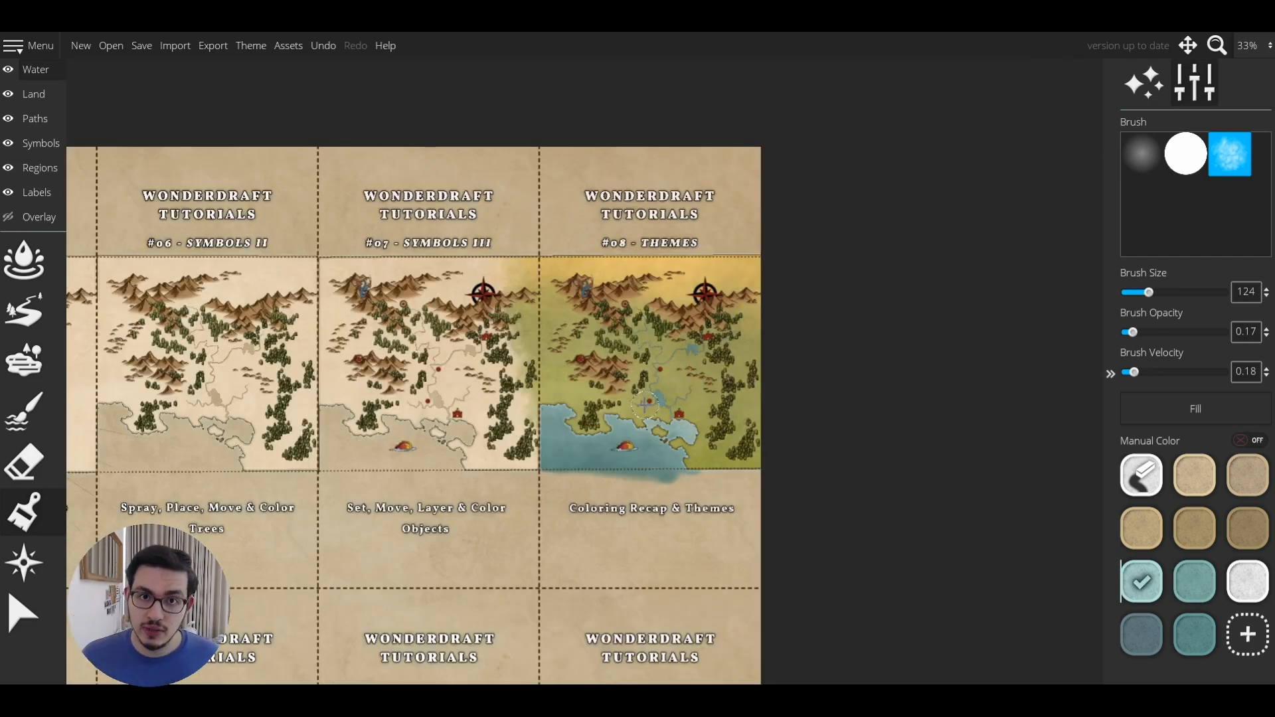
scroll(644, 403, up, 3)
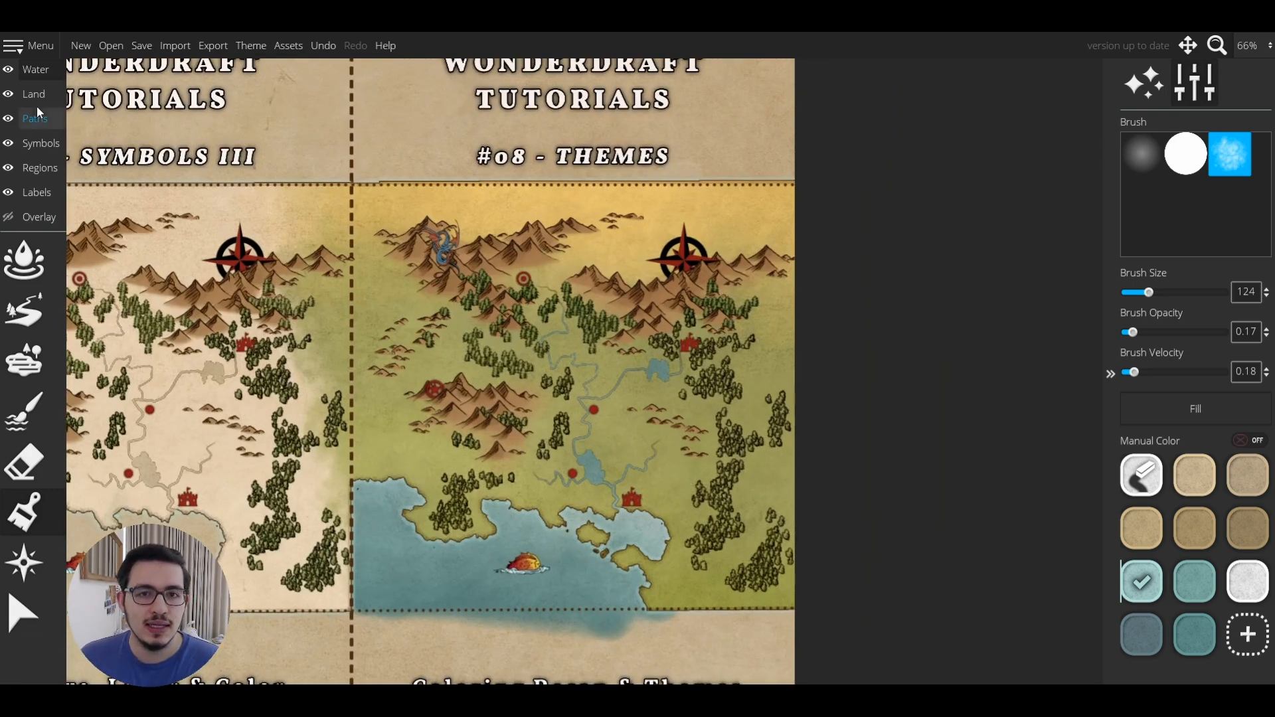
Step: Examine which map settings the Map Themes window can apply, and close it without applying a theme
click(251, 56)
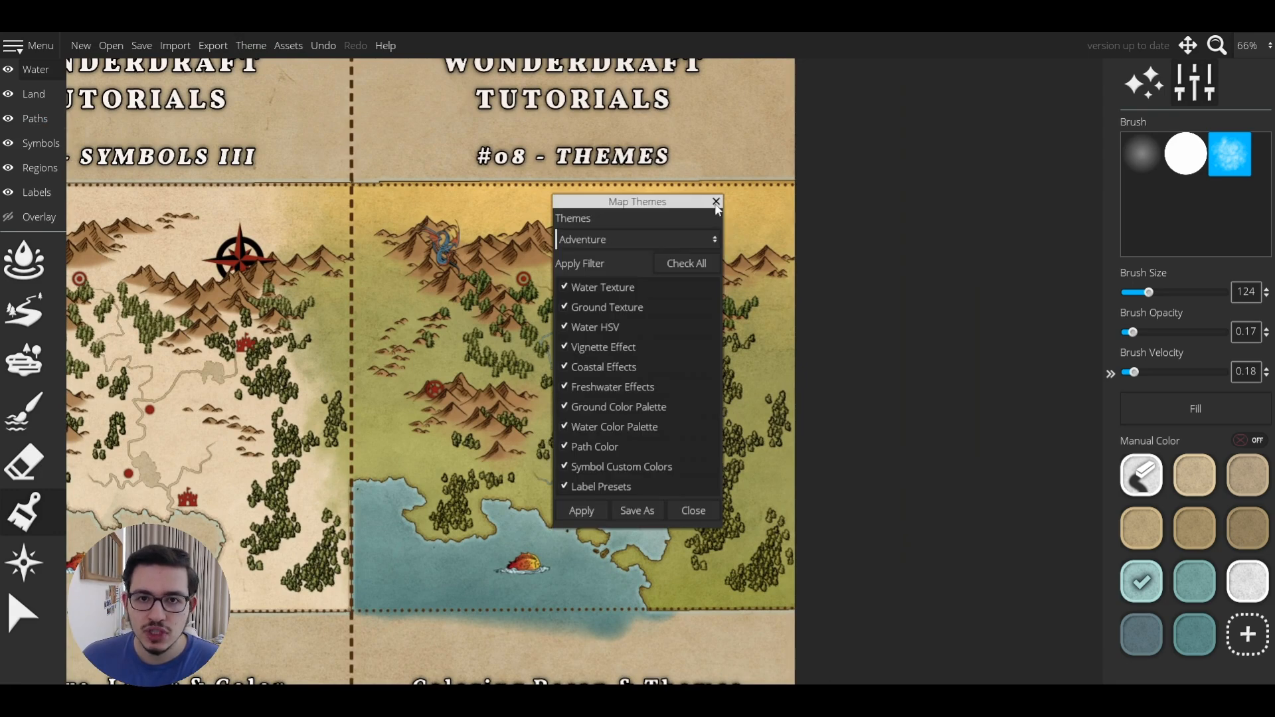
click(716, 201)
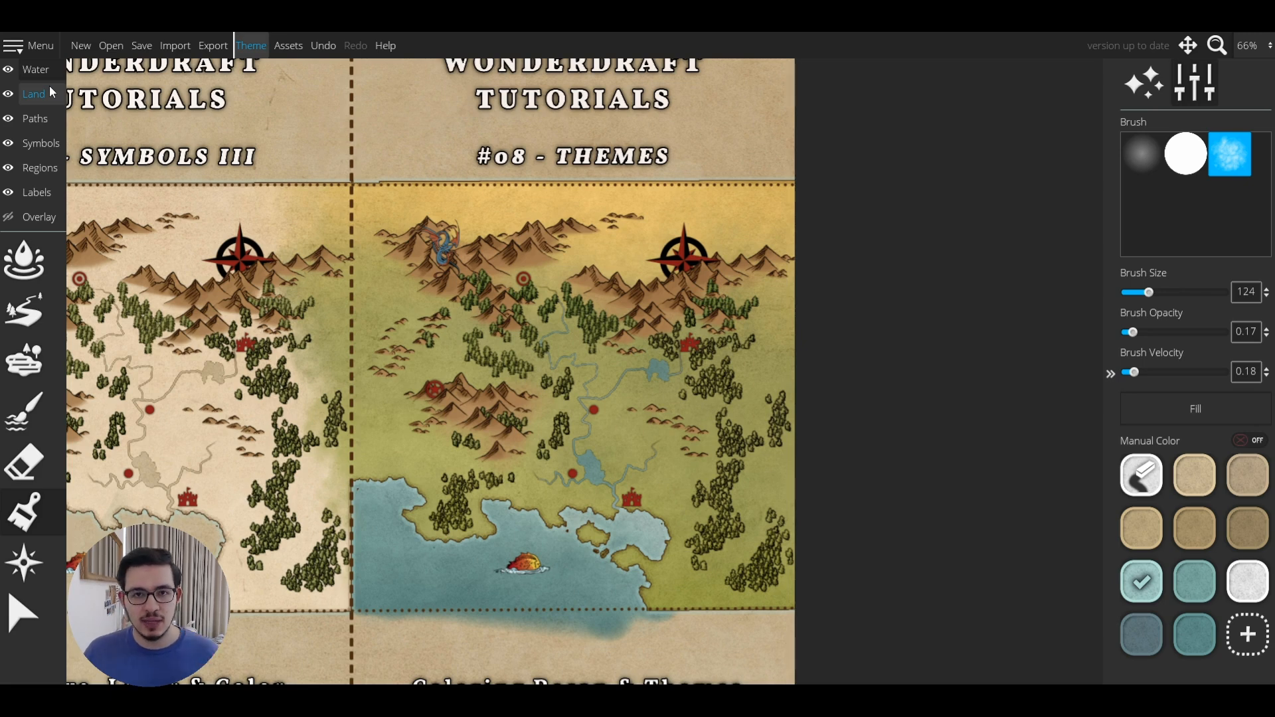
click(256, 48)
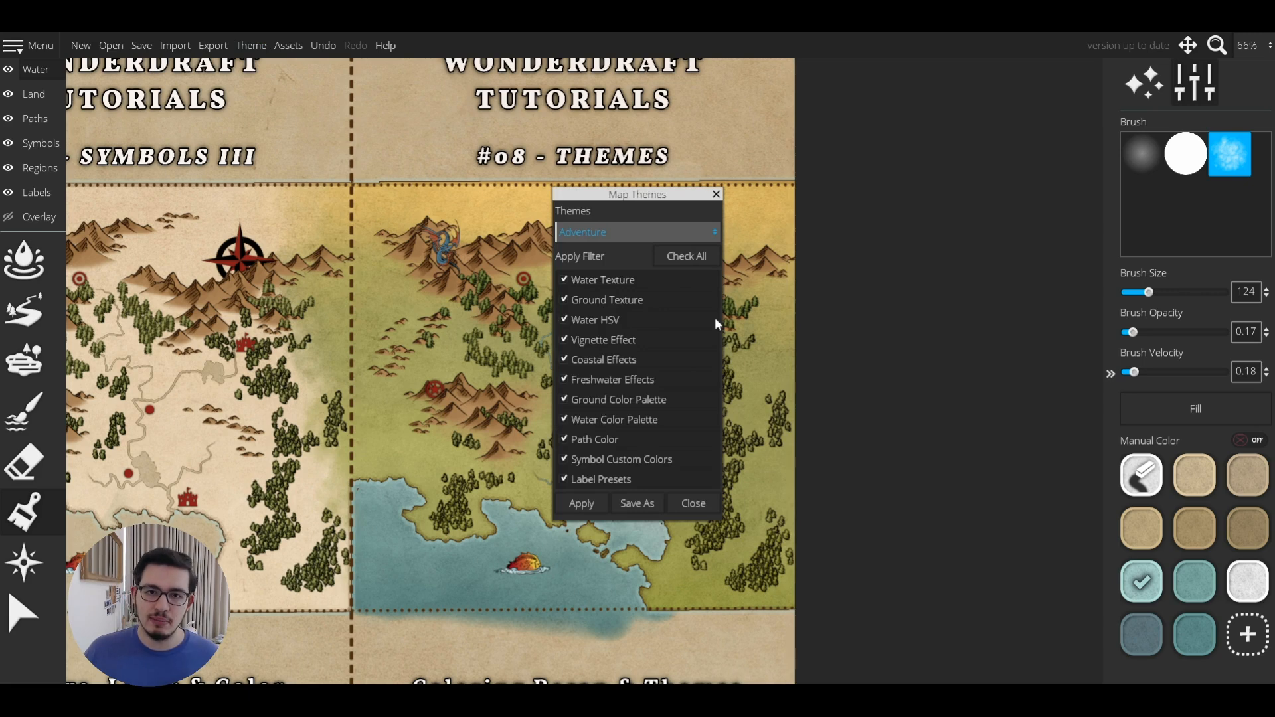
click(715, 194)
Step: Try the Stained_Water_1 and Feudal water textures on the map, and return the water texture to Paper
click(33, 94)
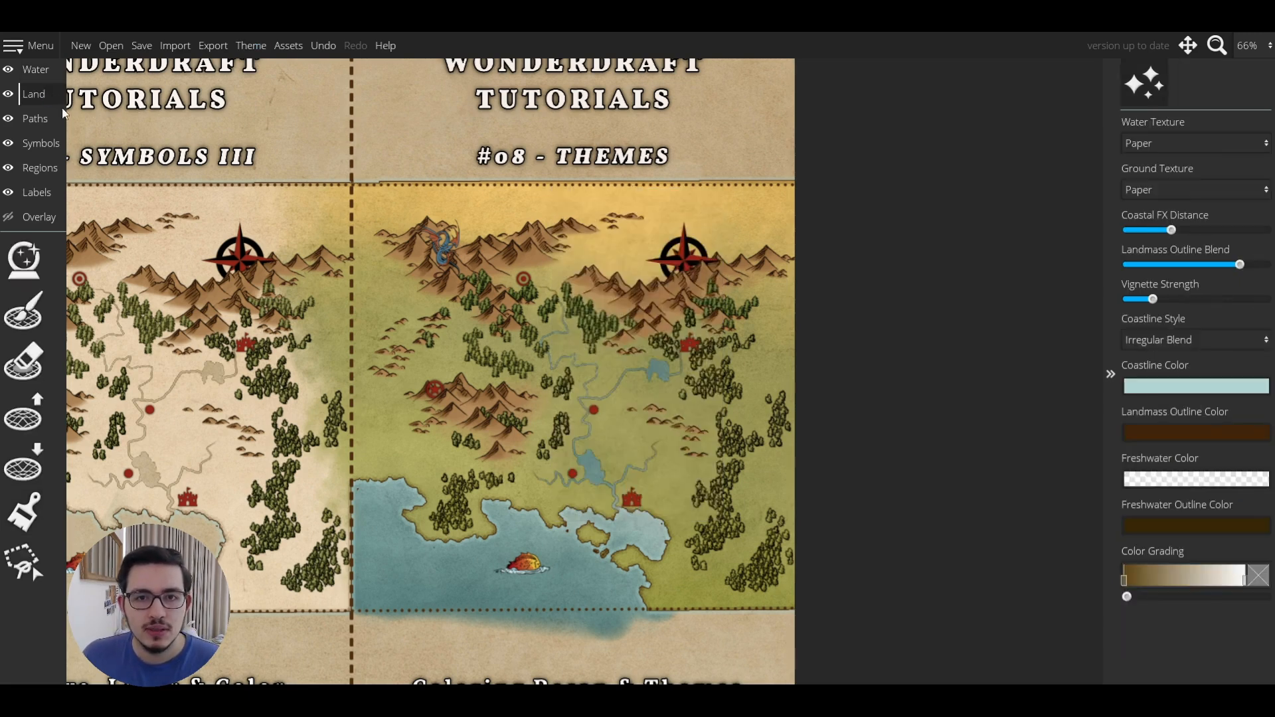
click(1159, 190)
click(1177, 143)
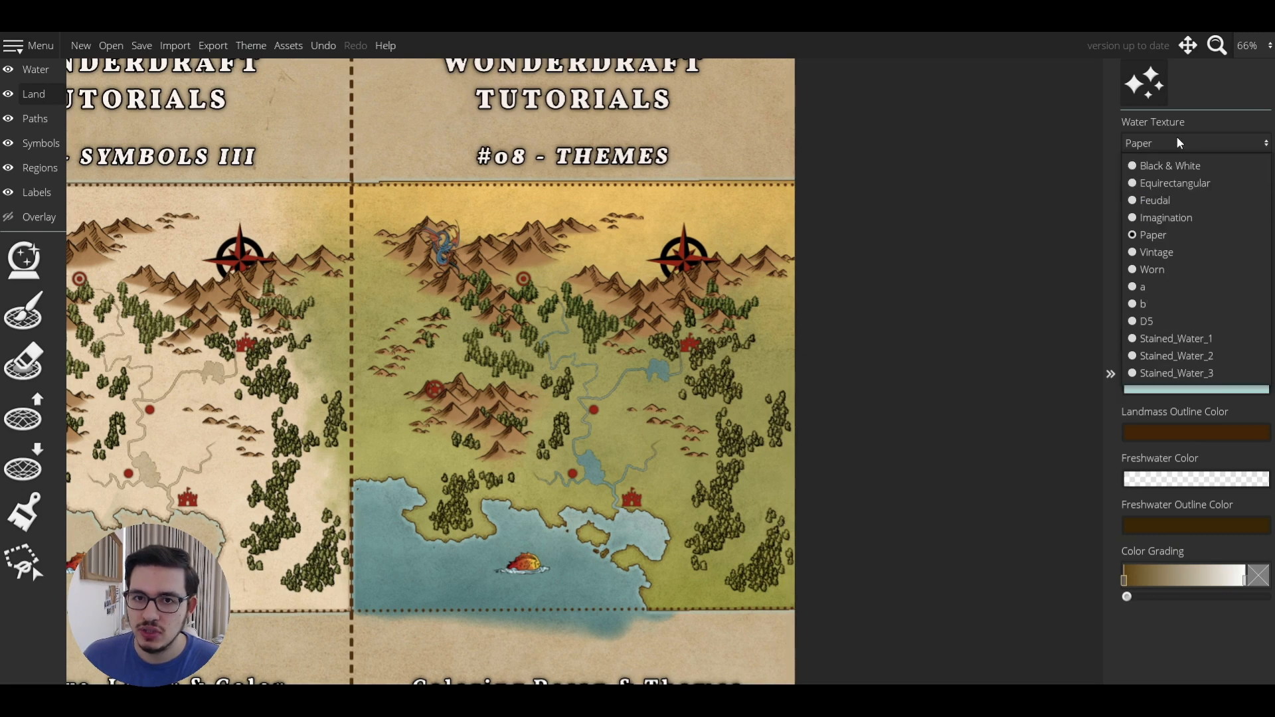
click(1165, 338)
drag(711, 338, 721, 327)
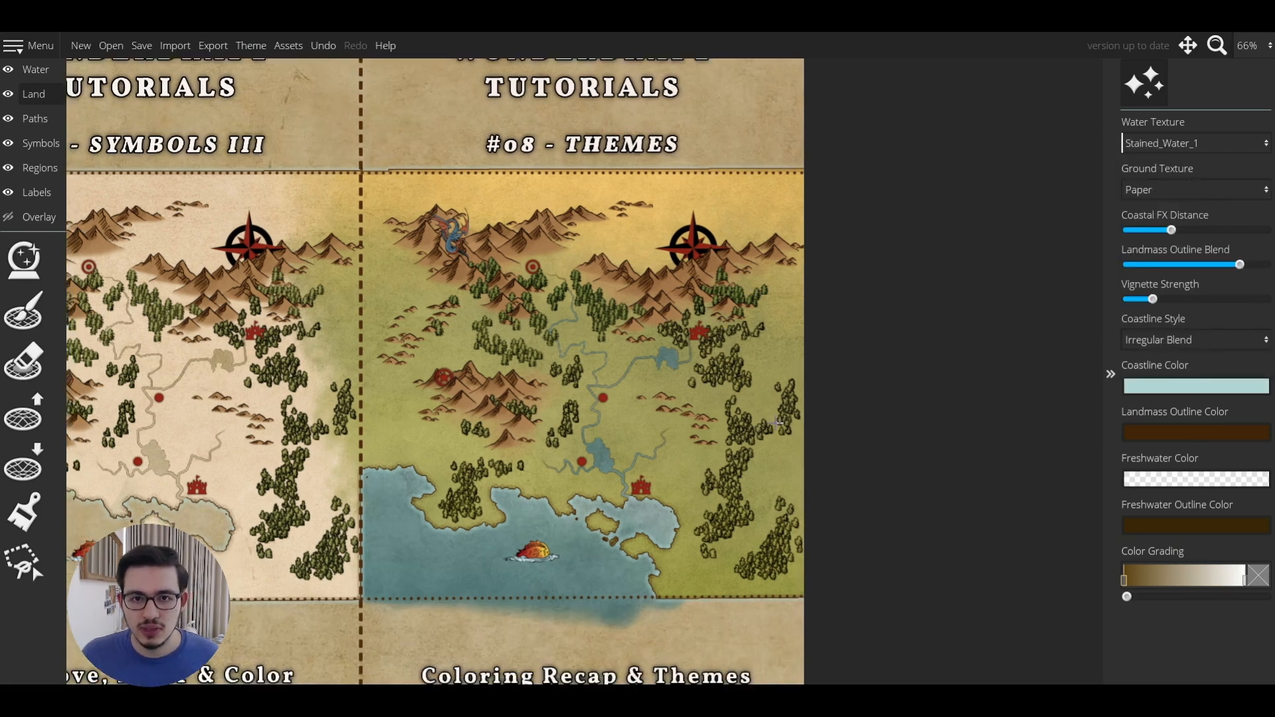
click(1167, 142)
click(1154, 199)
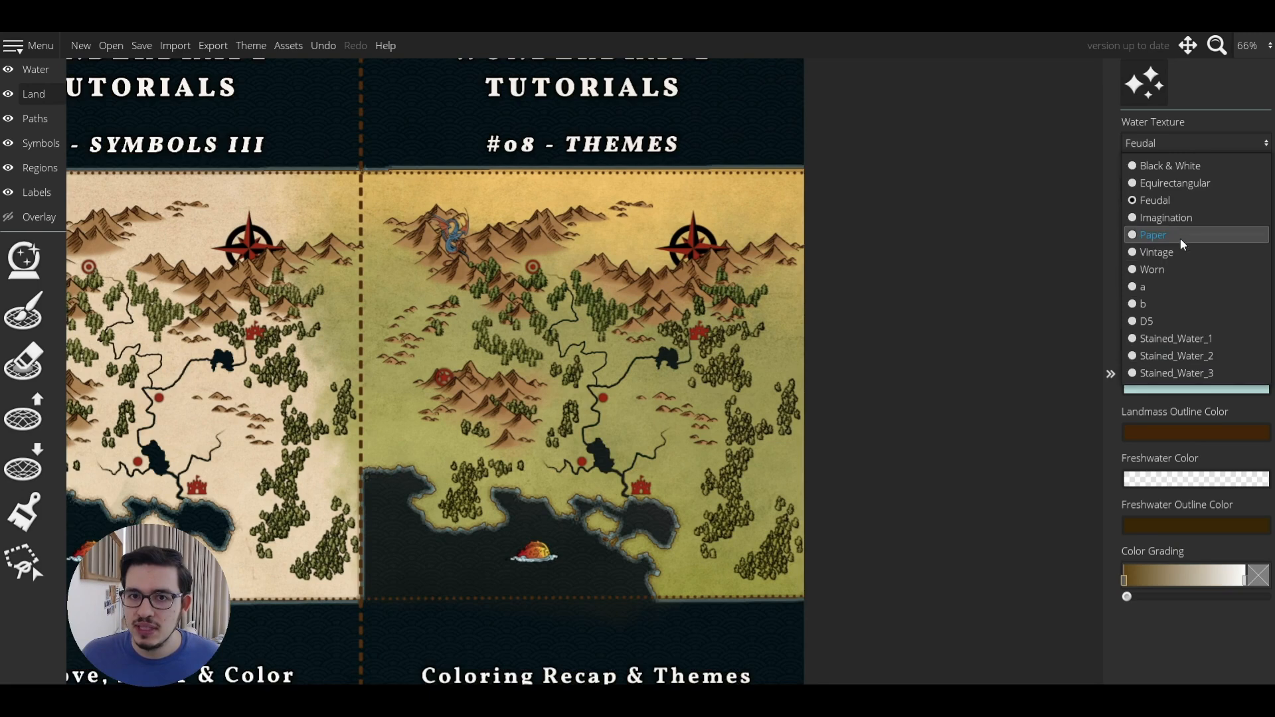
click(1180, 236)
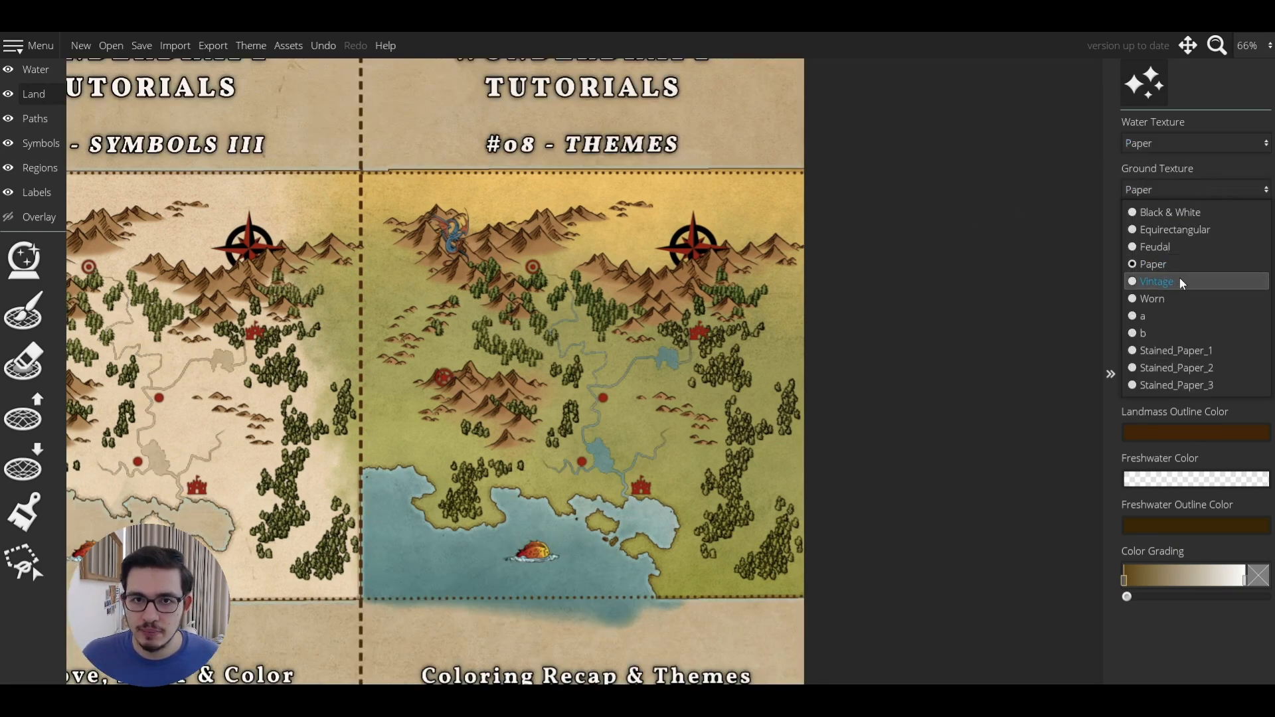
Step: Try the Vintage ground texture on the map, and return the ground texture to Paper
click(1178, 279)
click(1175, 192)
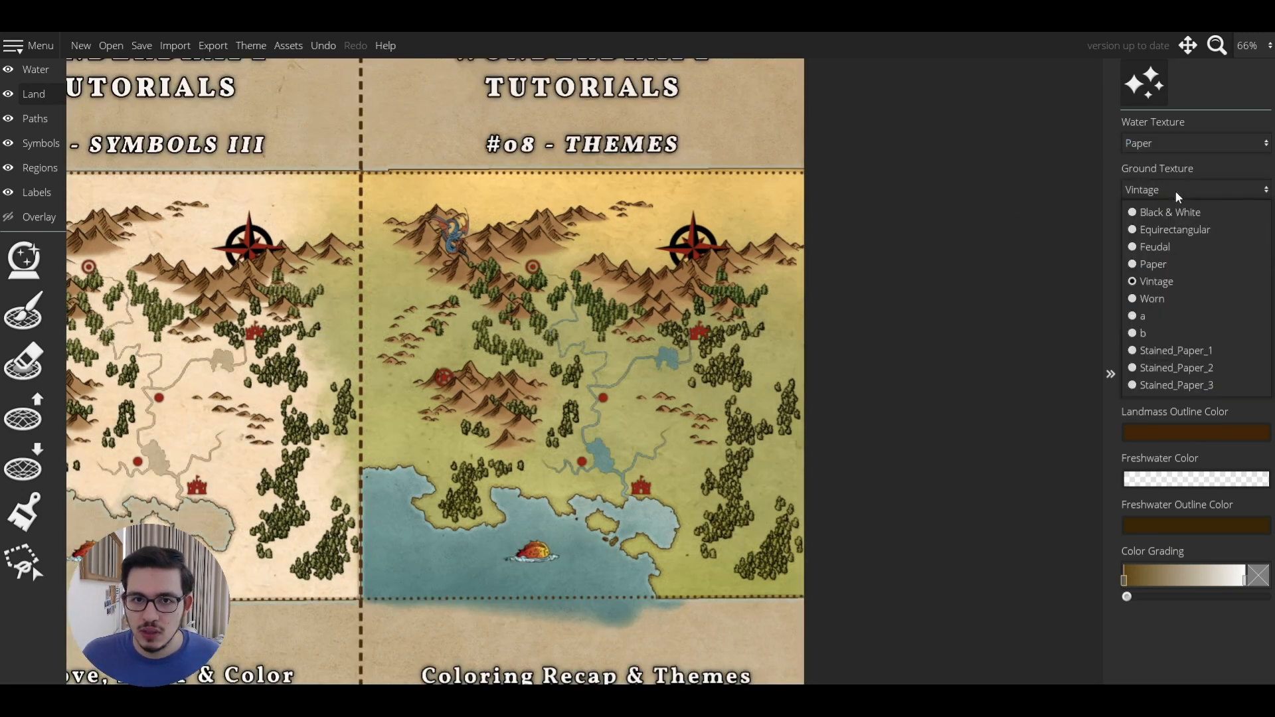
click(1163, 265)
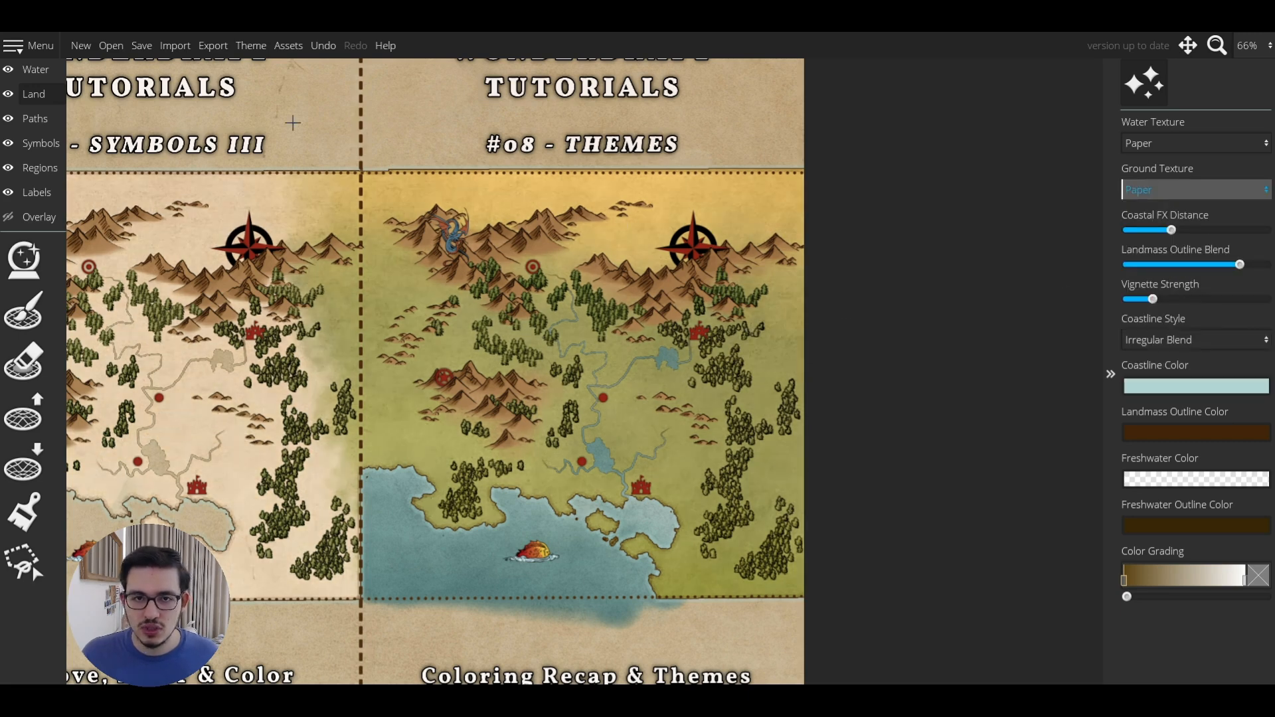
Step: Review the water hue settings and apply the Adventure map theme with every filter enabled
click(35, 69)
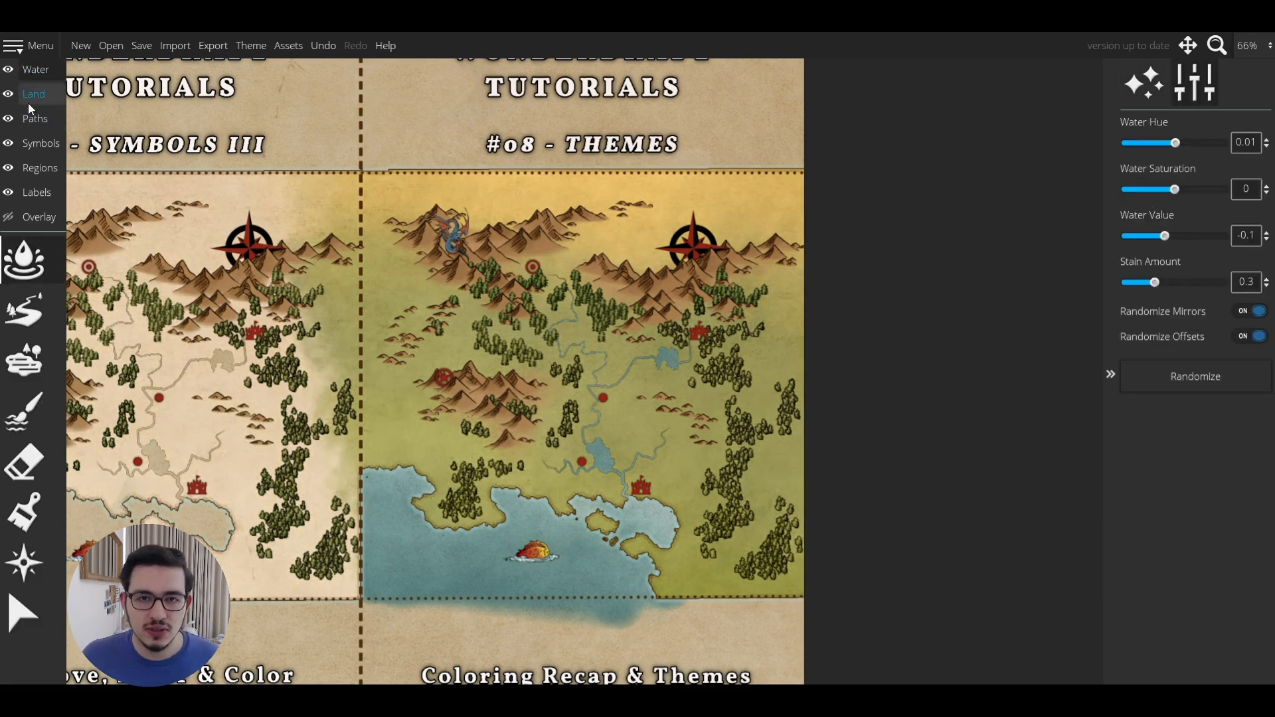
click(250, 45)
drag(623, 191, 881, 184)
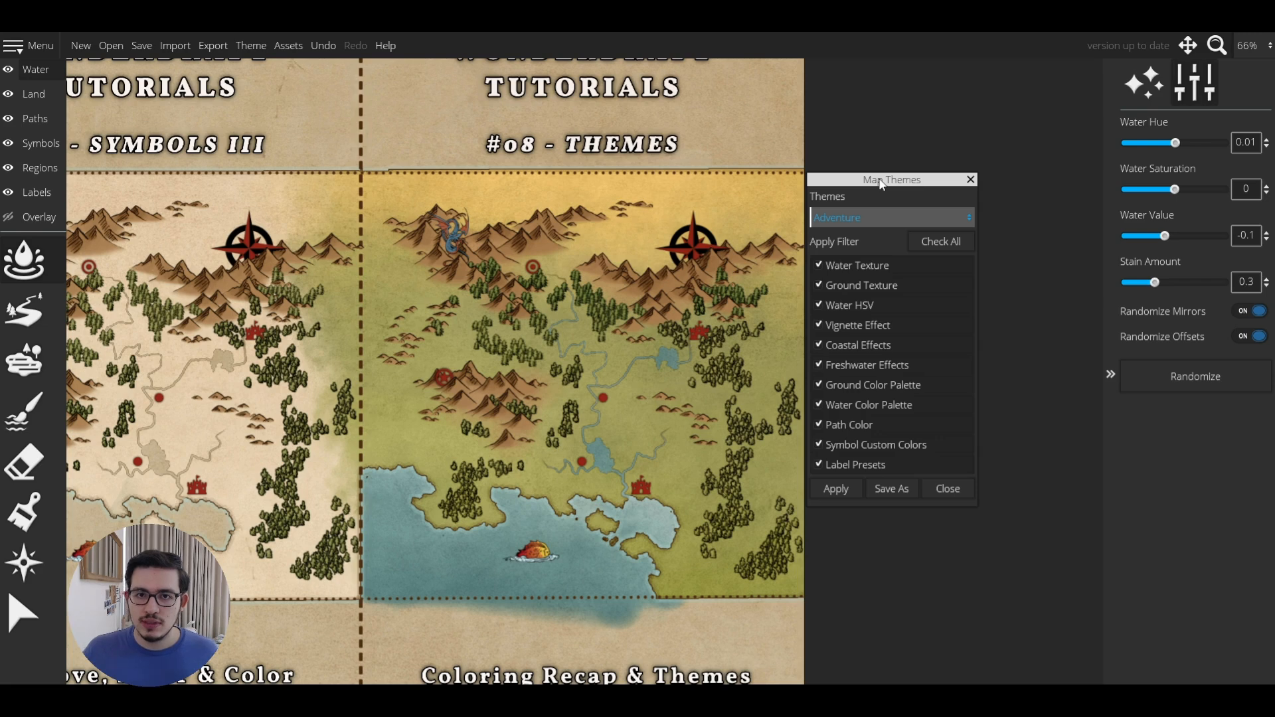
click(862, 219)
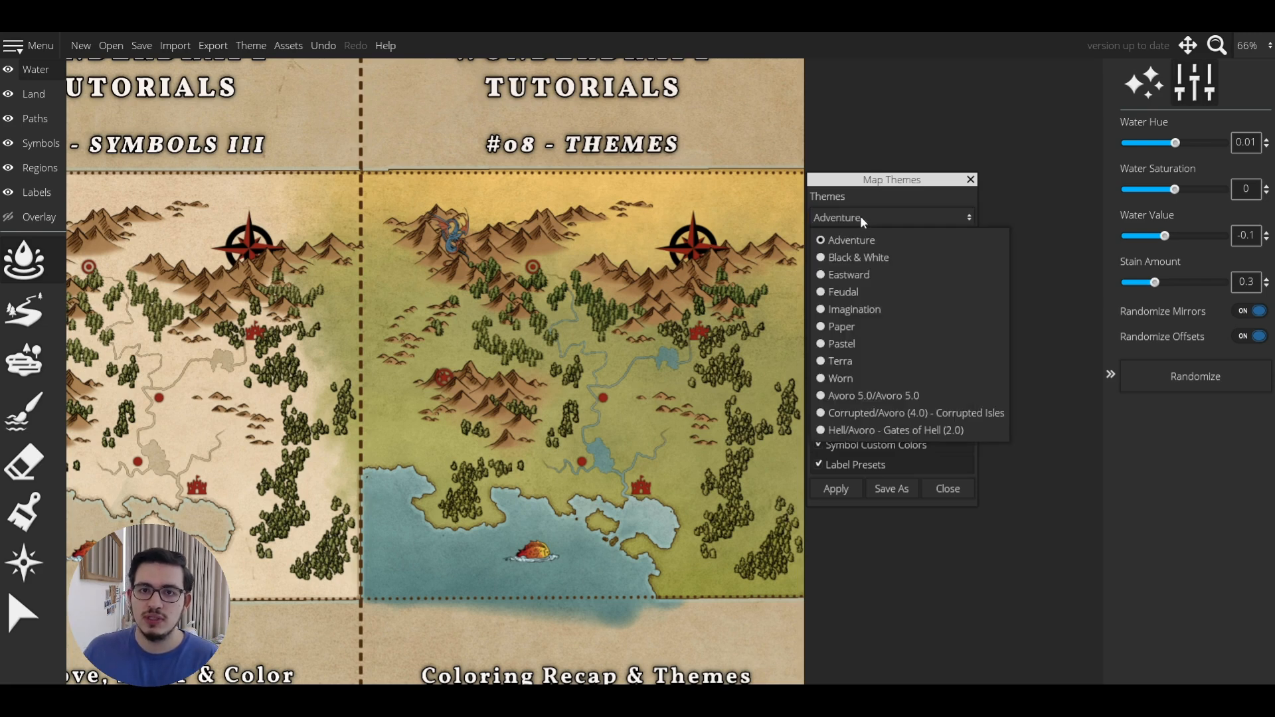
click(842, 327)
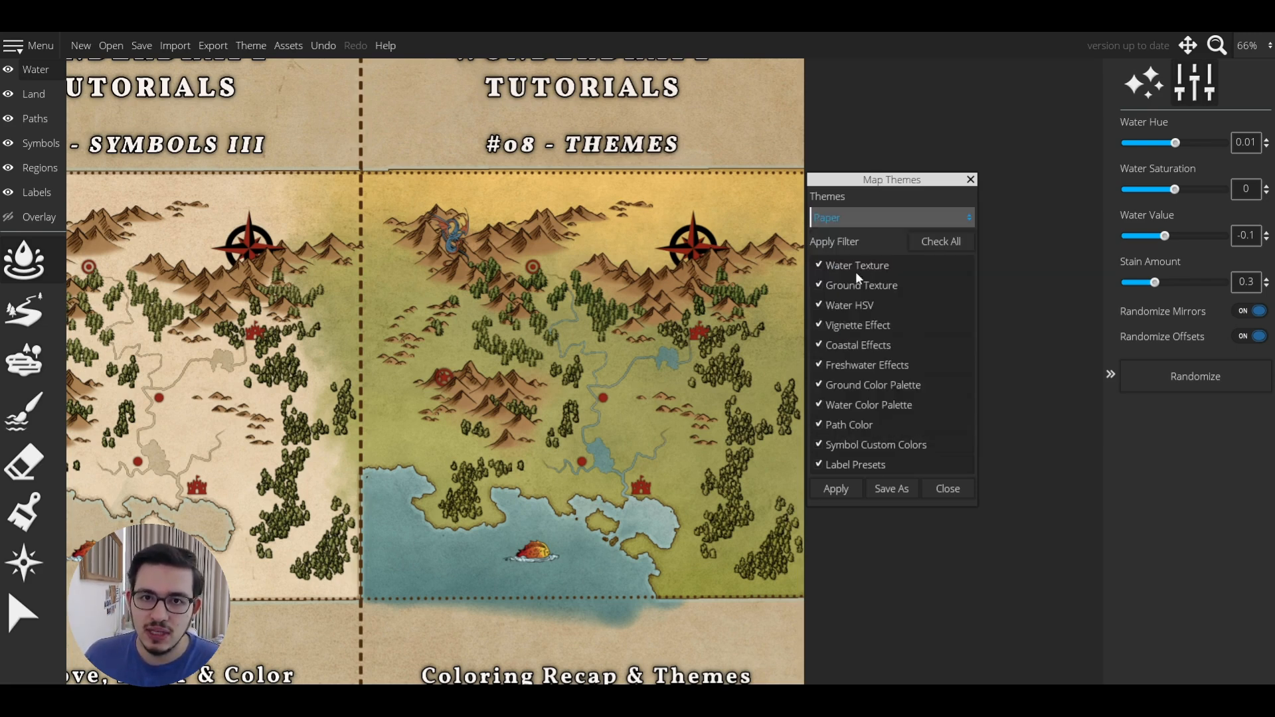
click(834, 216)
click(864, 237)
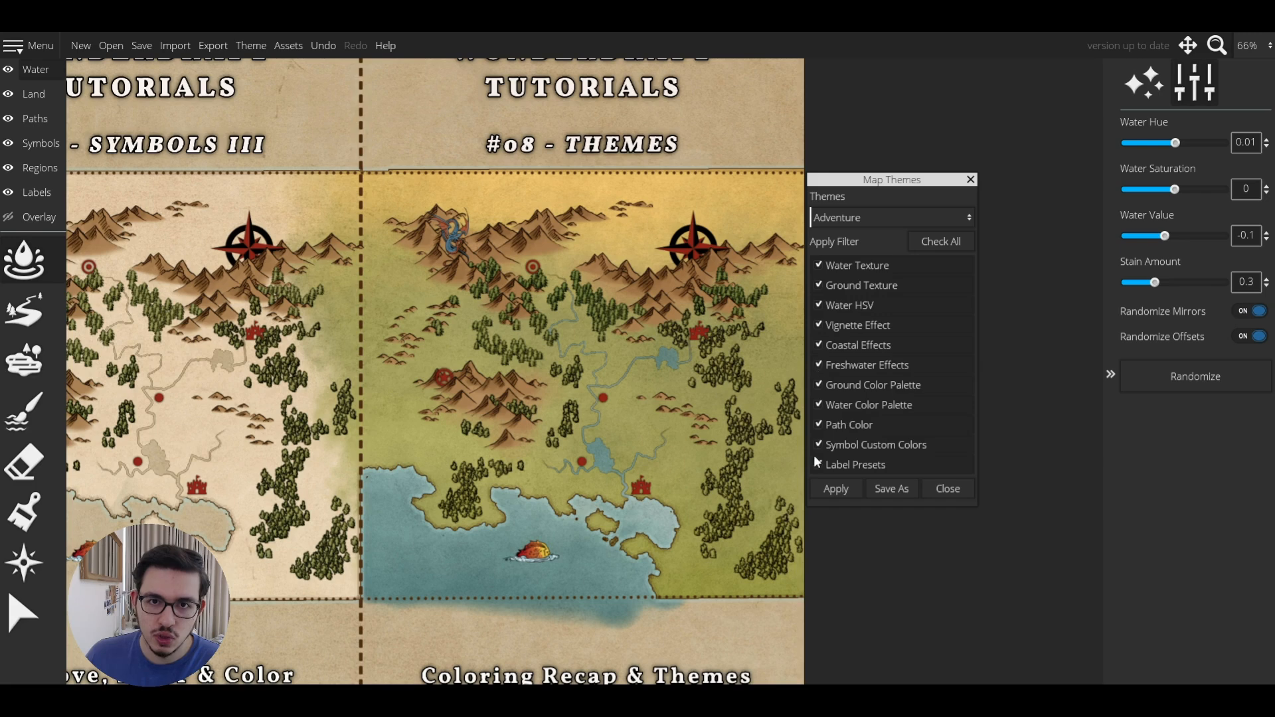
click(838, 491)
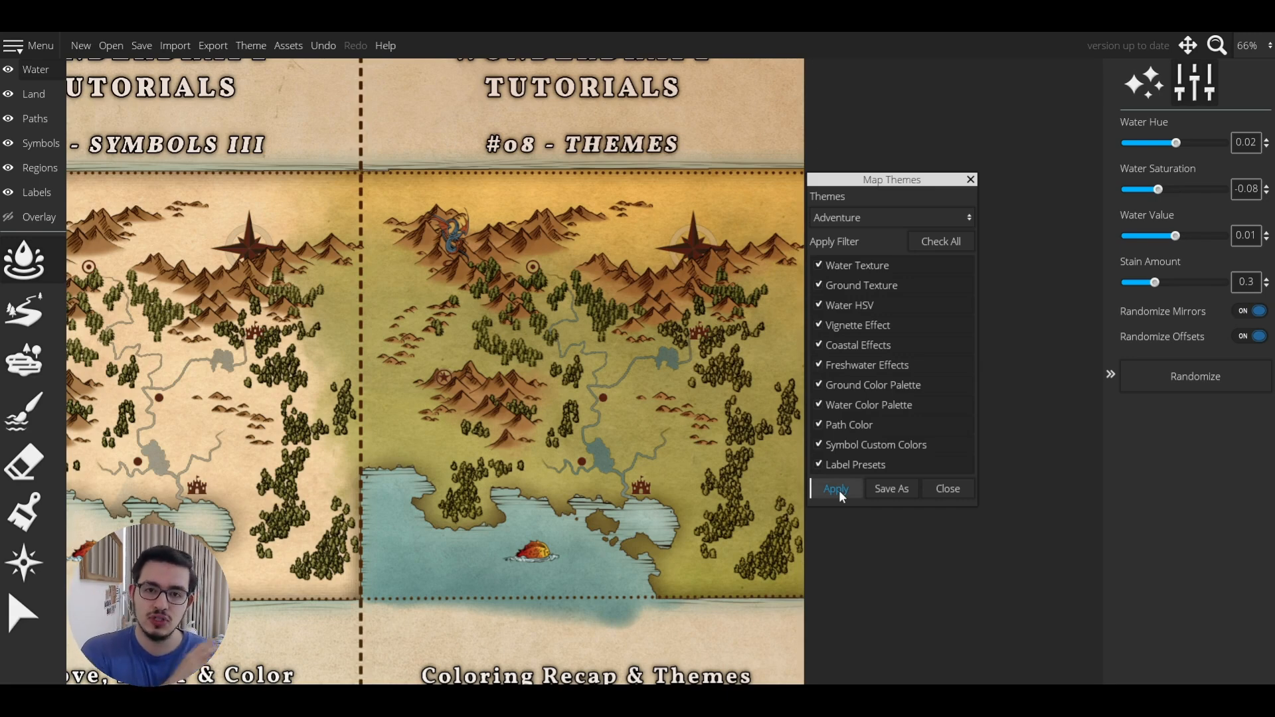
Step: Apply the Pastel map theme with every filter enabled
click(905, 214)
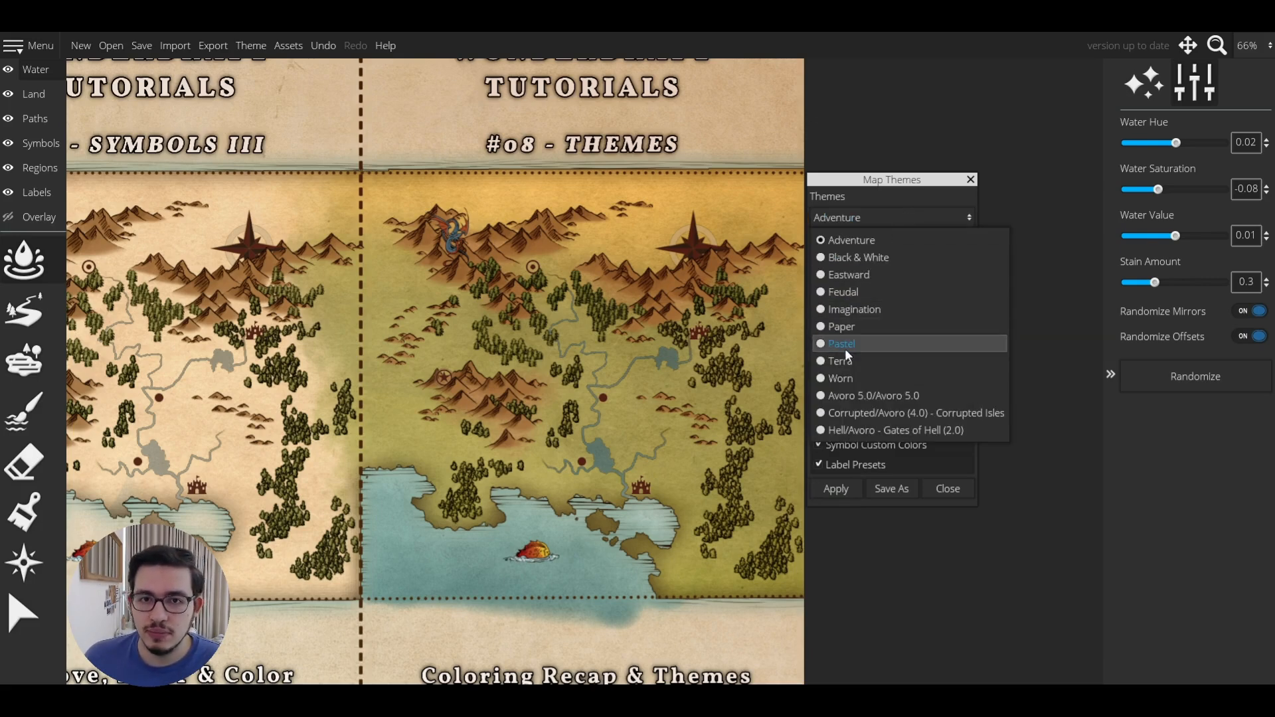
click(869, 344)
click(827, 488)
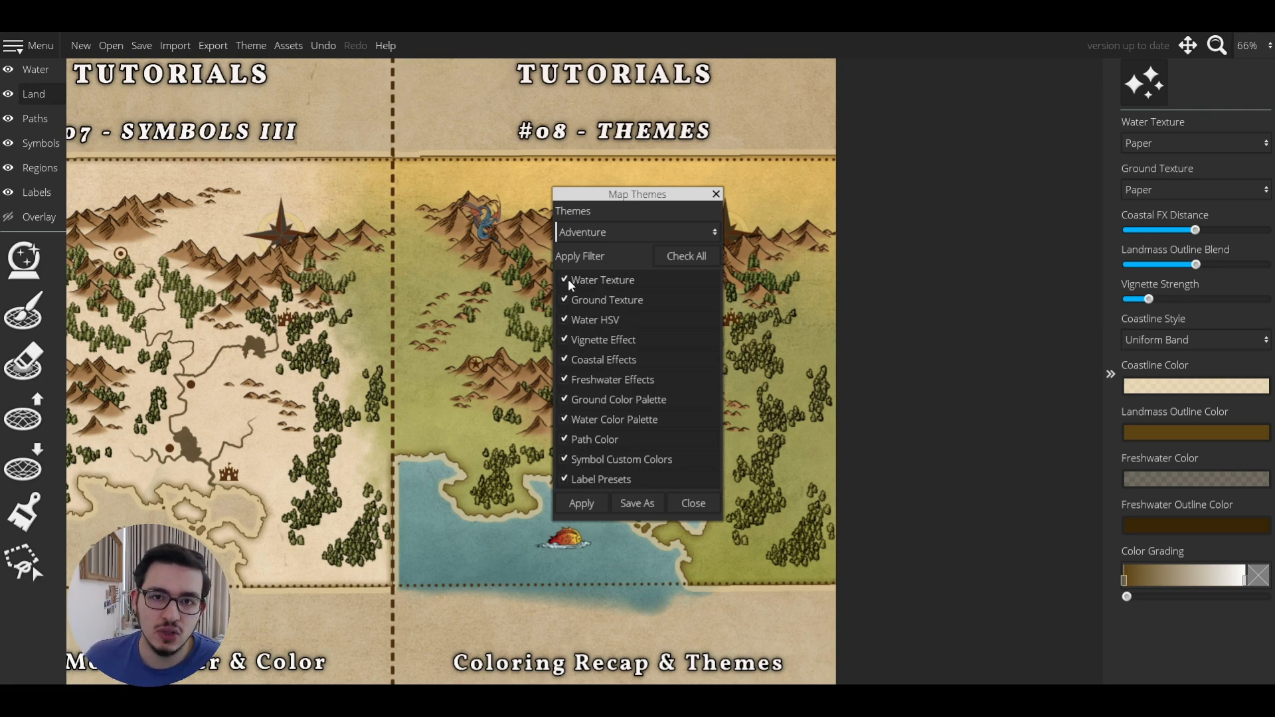
Step: Exclude Water HSV, Vignette Effect, Coastal Effects, Freshwater Effects and Ground Color Palette from the Adventure theme's filters
click(563, 321)
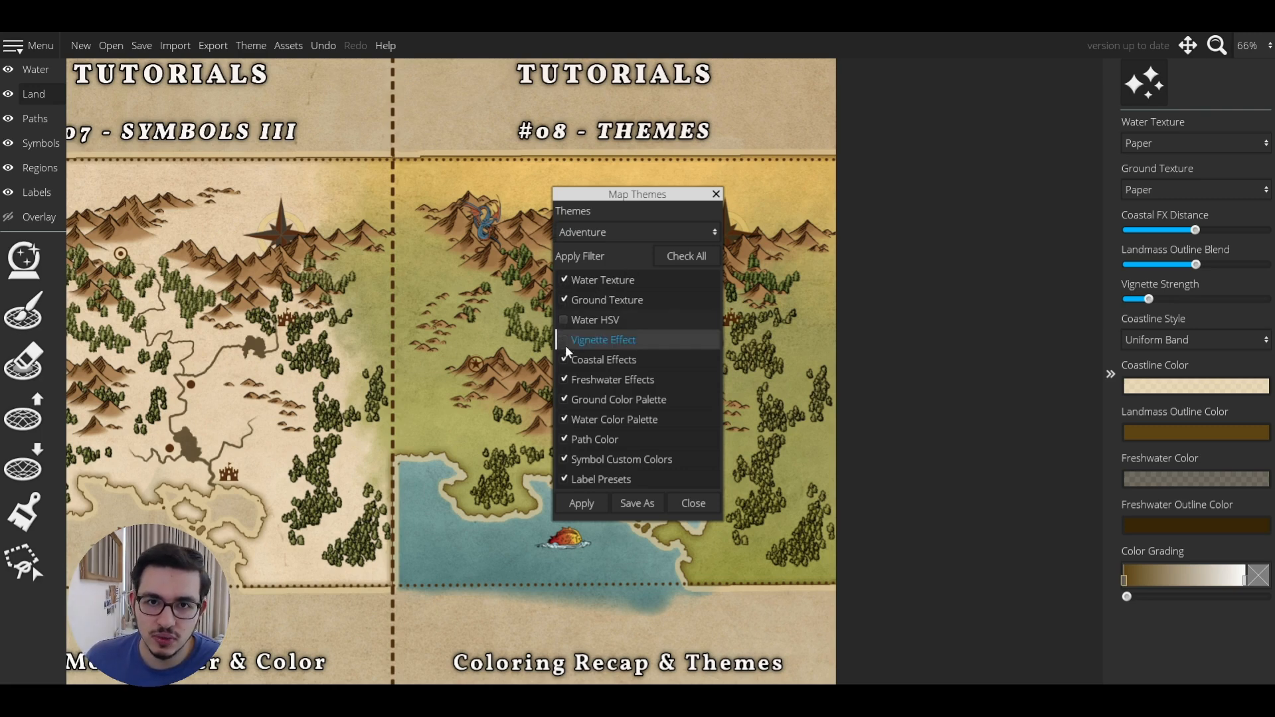
click(563, 340)
click(564, 360)
click(566, 379)
click(566, 399)
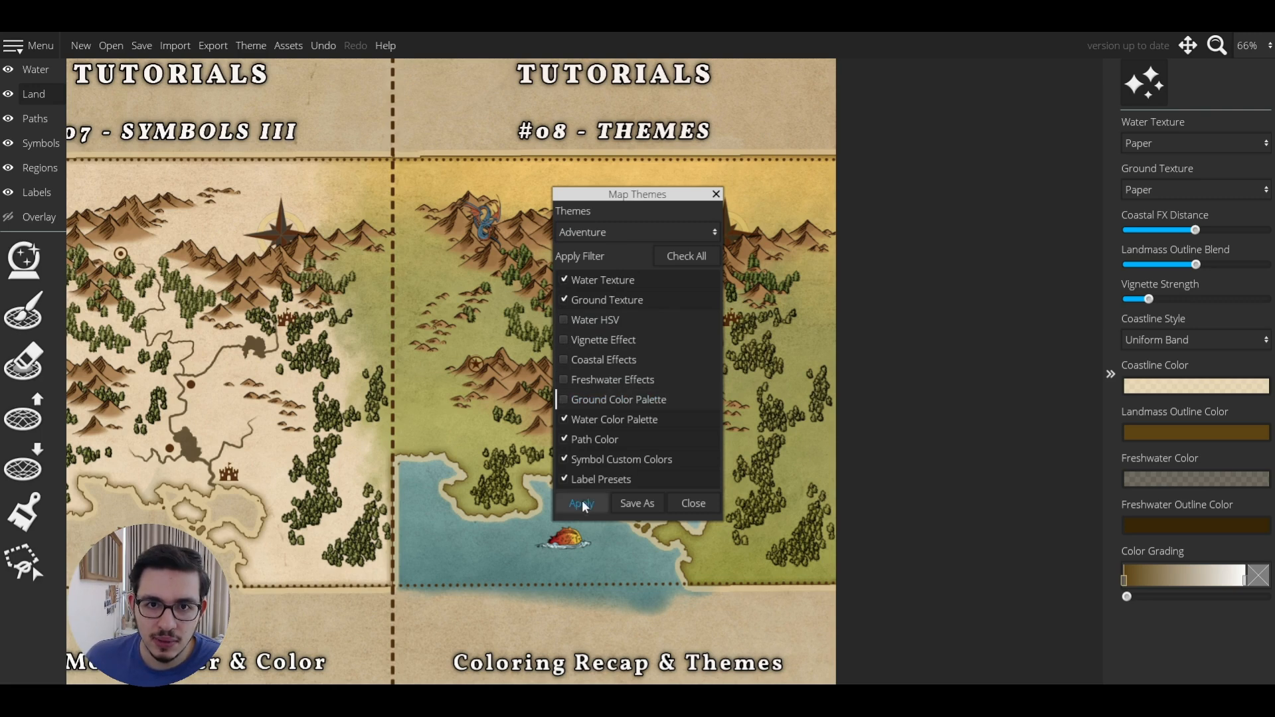
Step: Exclude Path Color, Symbol Custom Colors and Label Presets from the theme filters, and apply the Worn theme with the remaining filters
click(566, 439)
click(567, 458)
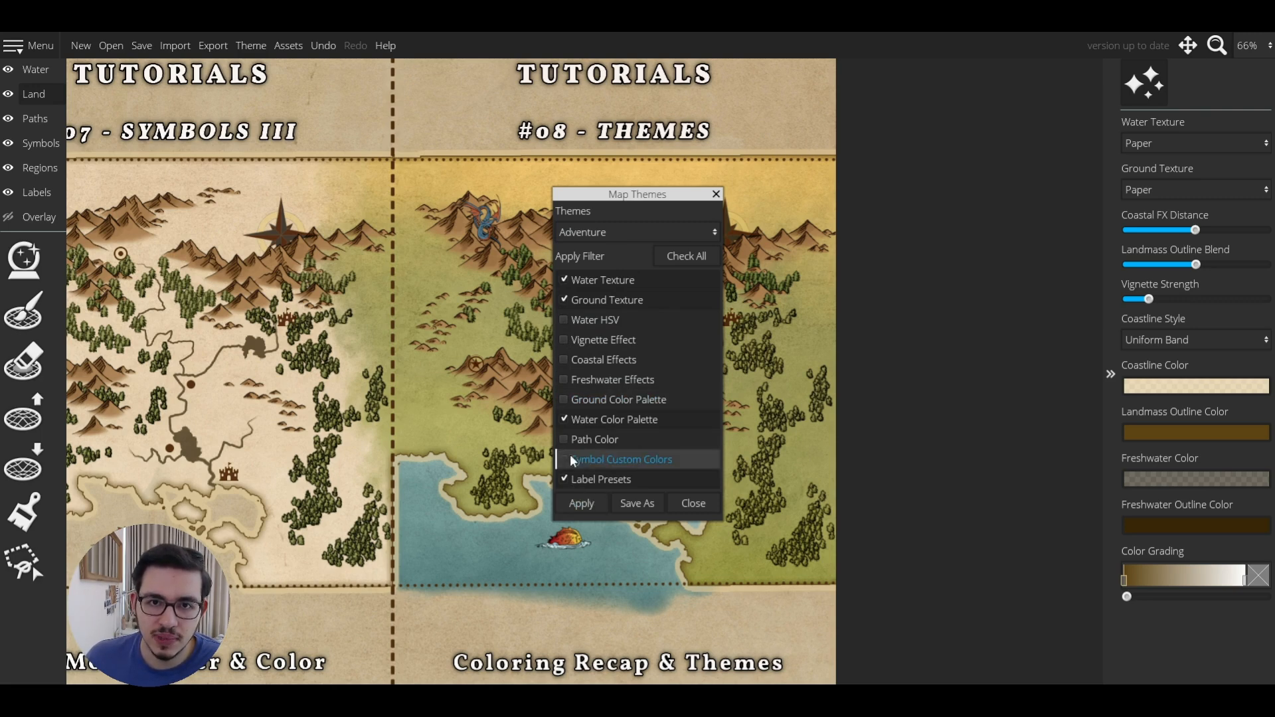
click(567, 479)
click(604, 230)
click(594, 392)
click(584, 504)
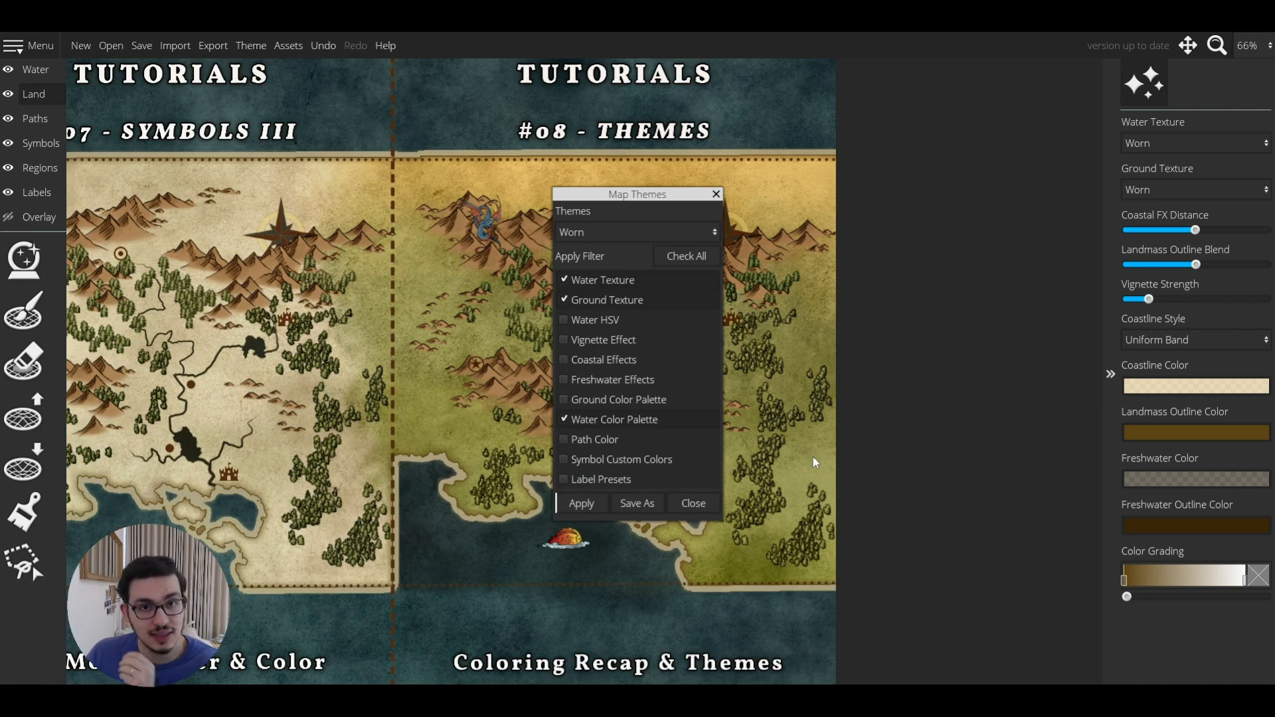
click(716, 194)
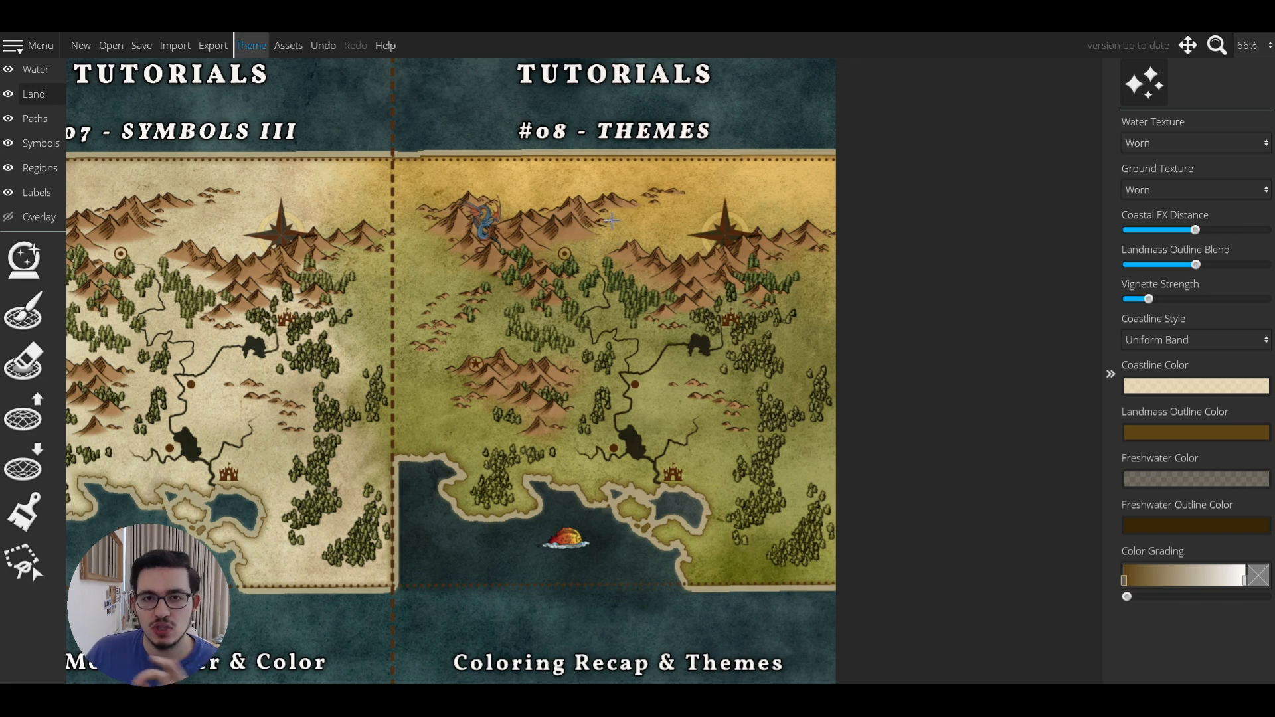
click(251, 46)
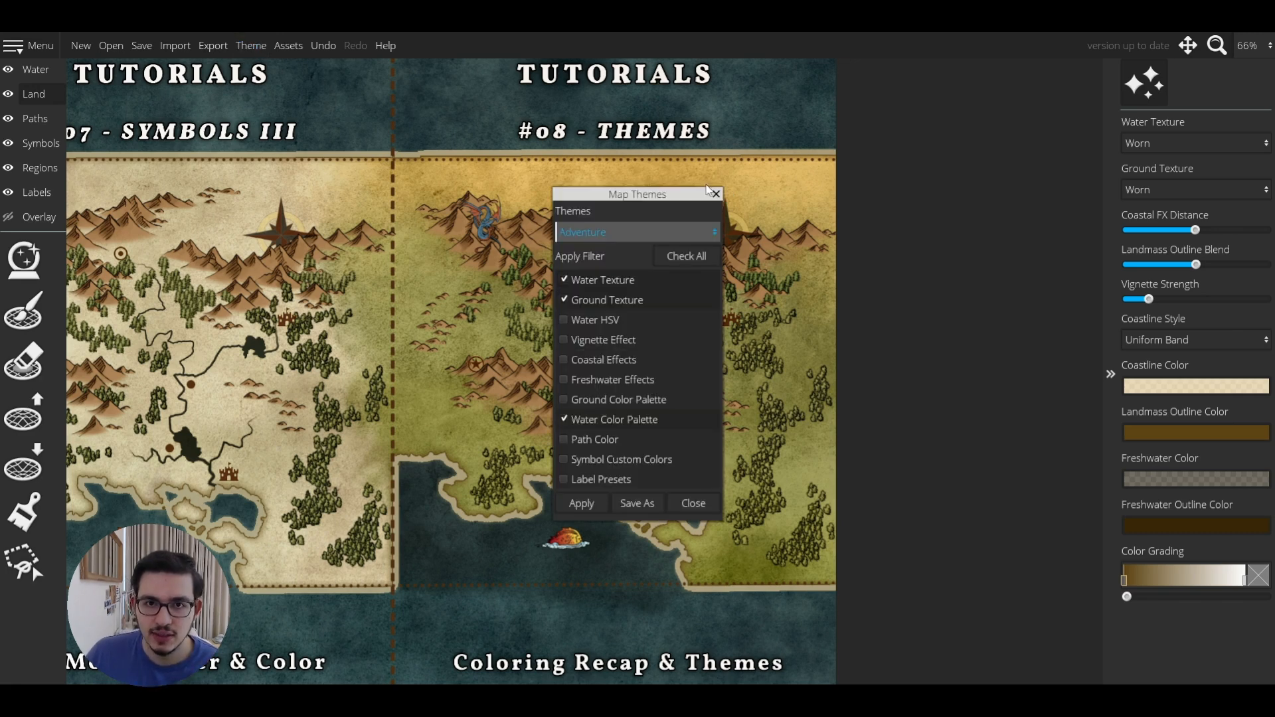
click(713, 193)
click(250, 46)
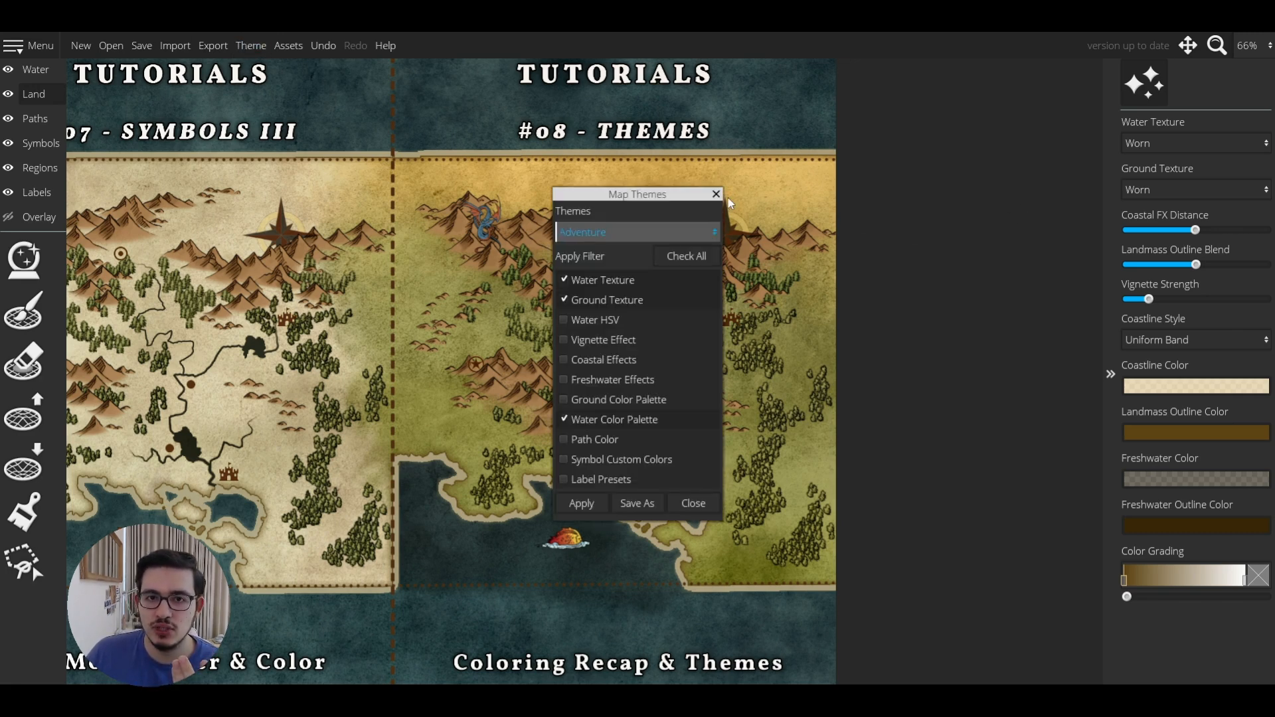
click(716, 193)
Step: Try the Irregular Blend coastline style with a shorter coastal FX distance and the maximum landmass outline blend
mouse_move(1195, 230)
mouse_down()
mouse_move(1177, 231)
mouse_move(1197, 232)
mouse_up()
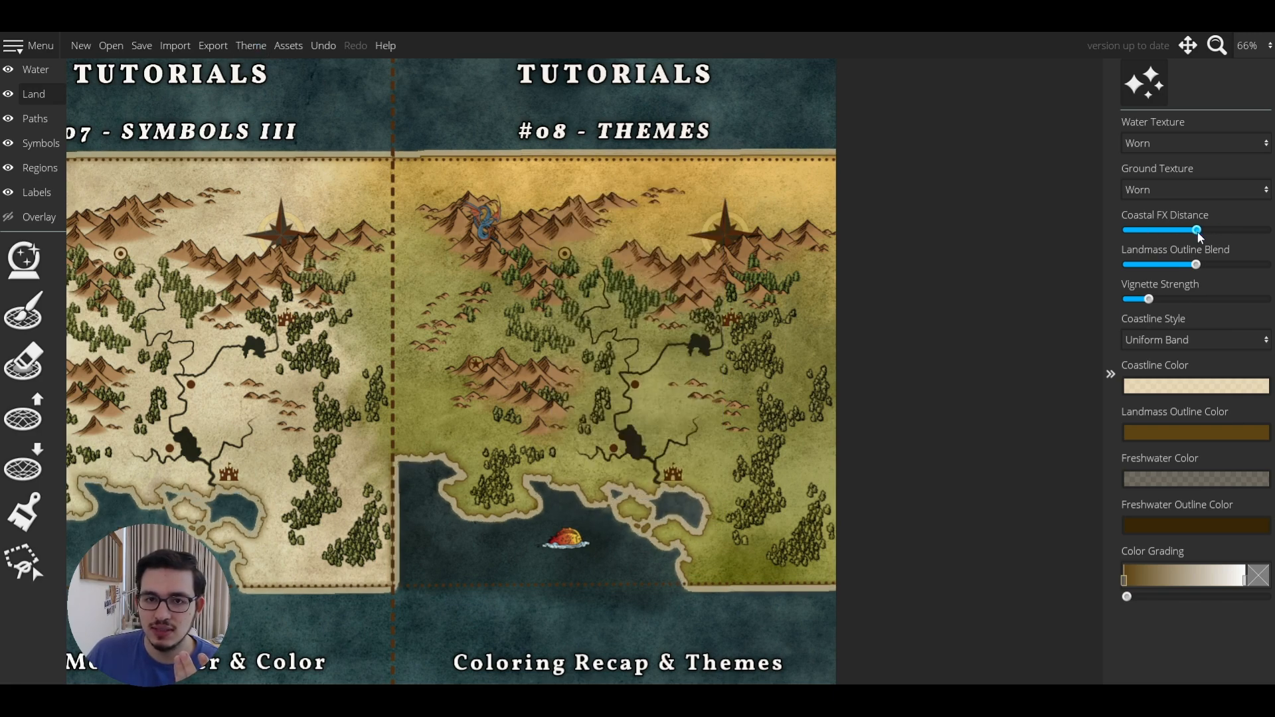
click(1197, 346)
click(1186, 367)
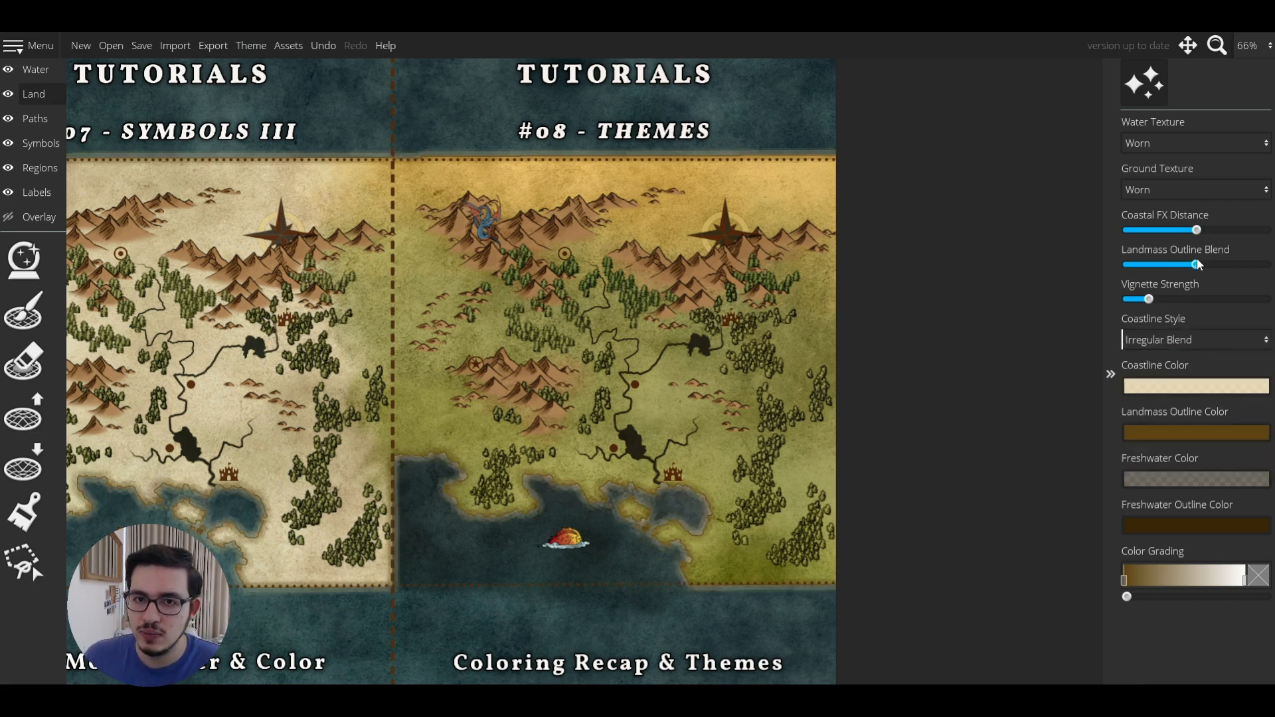
drag(1196, 229, 1267, 264)
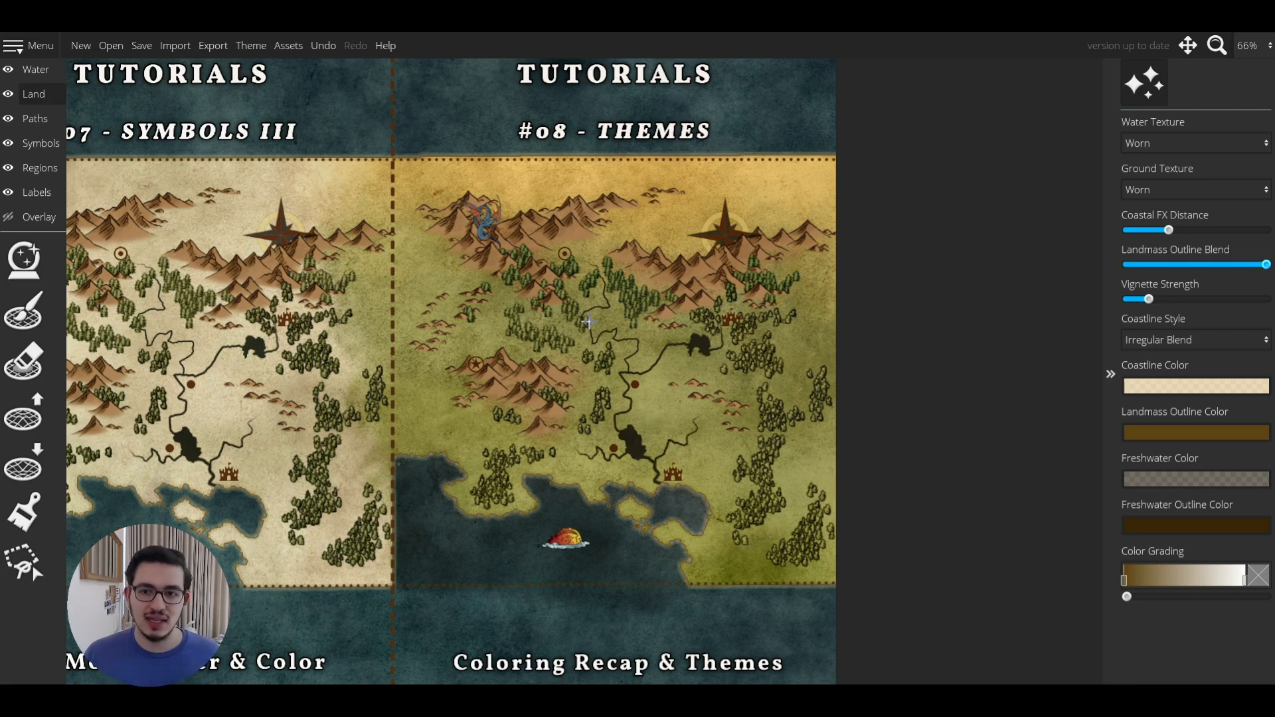
Step: Undo the recent coastline style, coastal FX distance and landmass outline blend changes
click(323, 45)
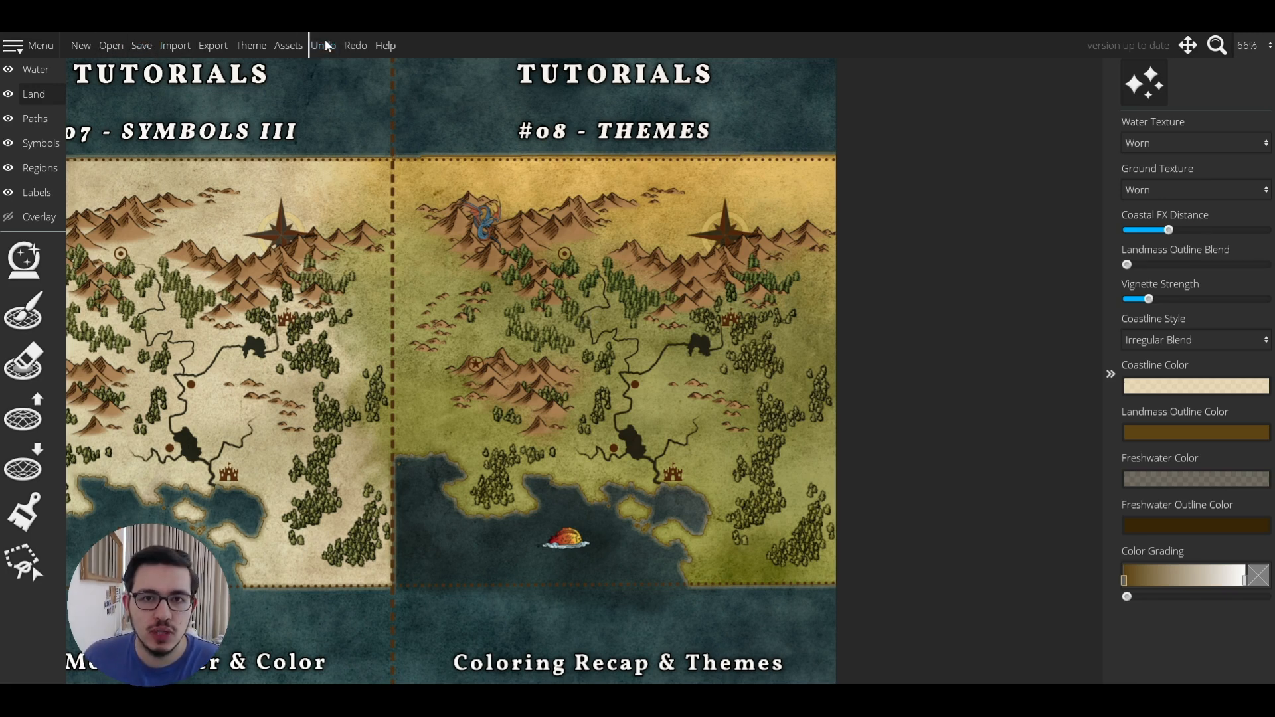
click(324, 45)
click(325, 45)
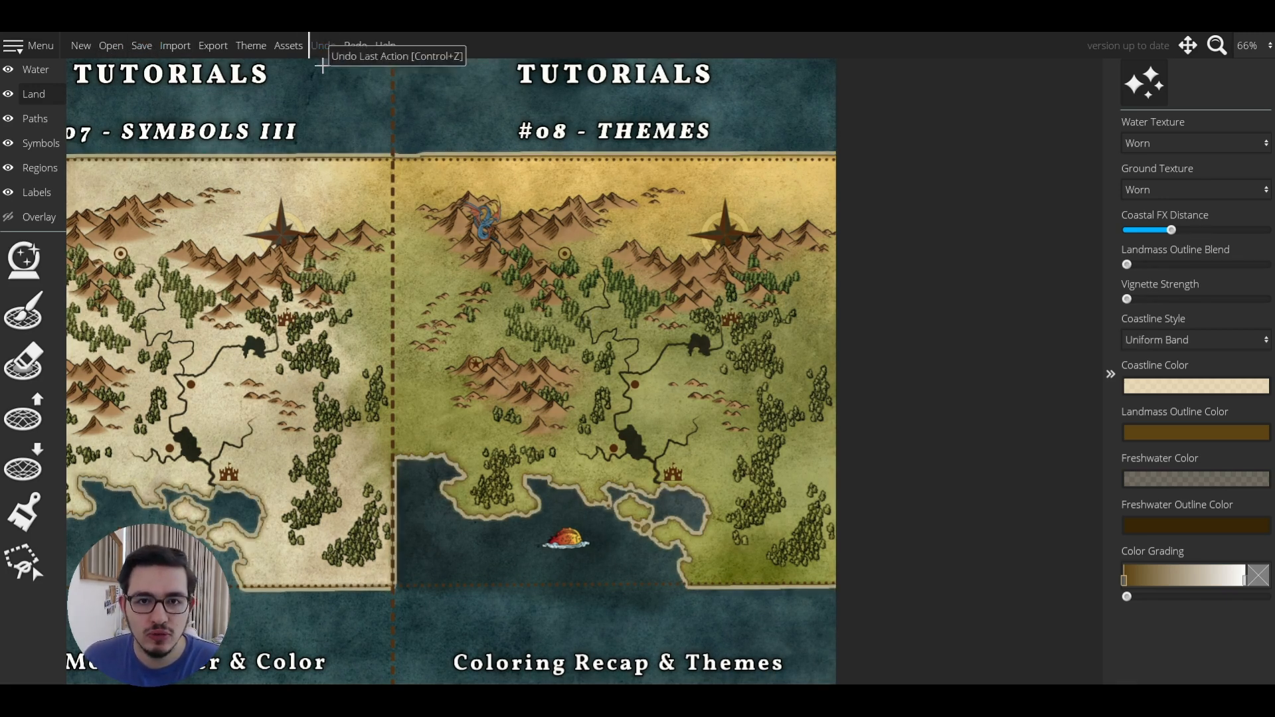
Step: Apply the Paper map theme with every filter enabled
click(268, 46)
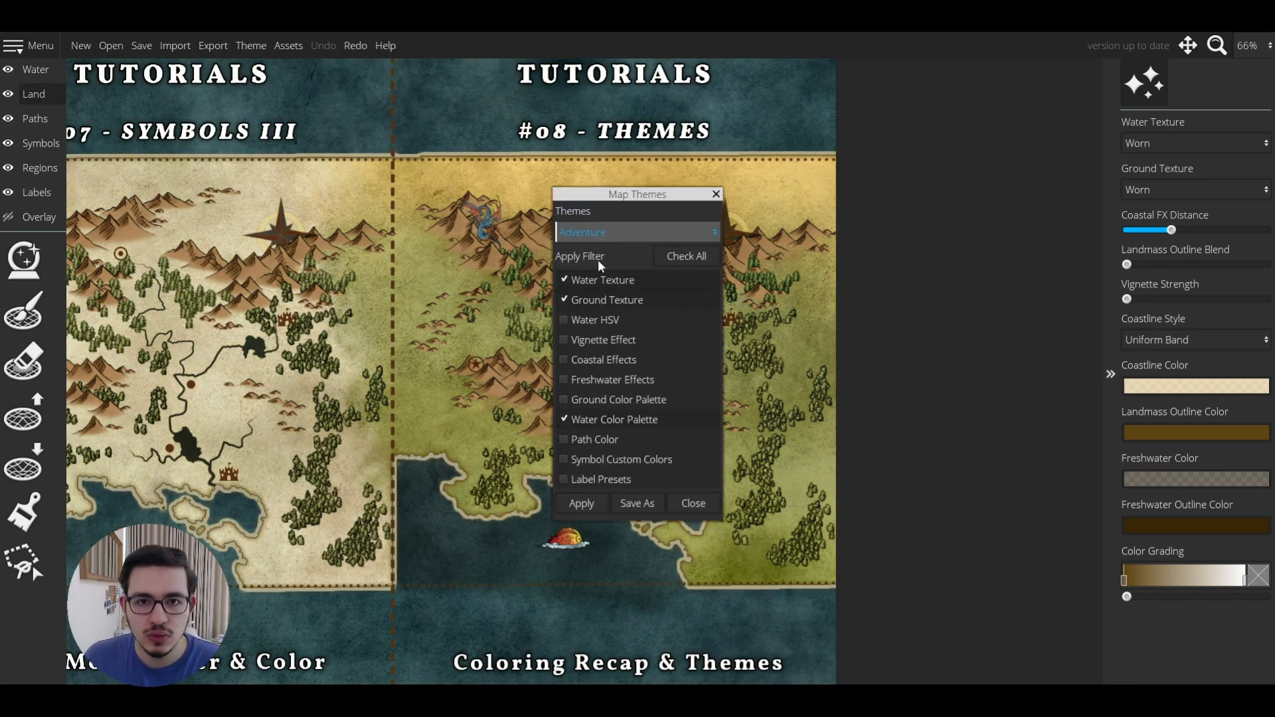
click(675, 257)
click(631, 232)
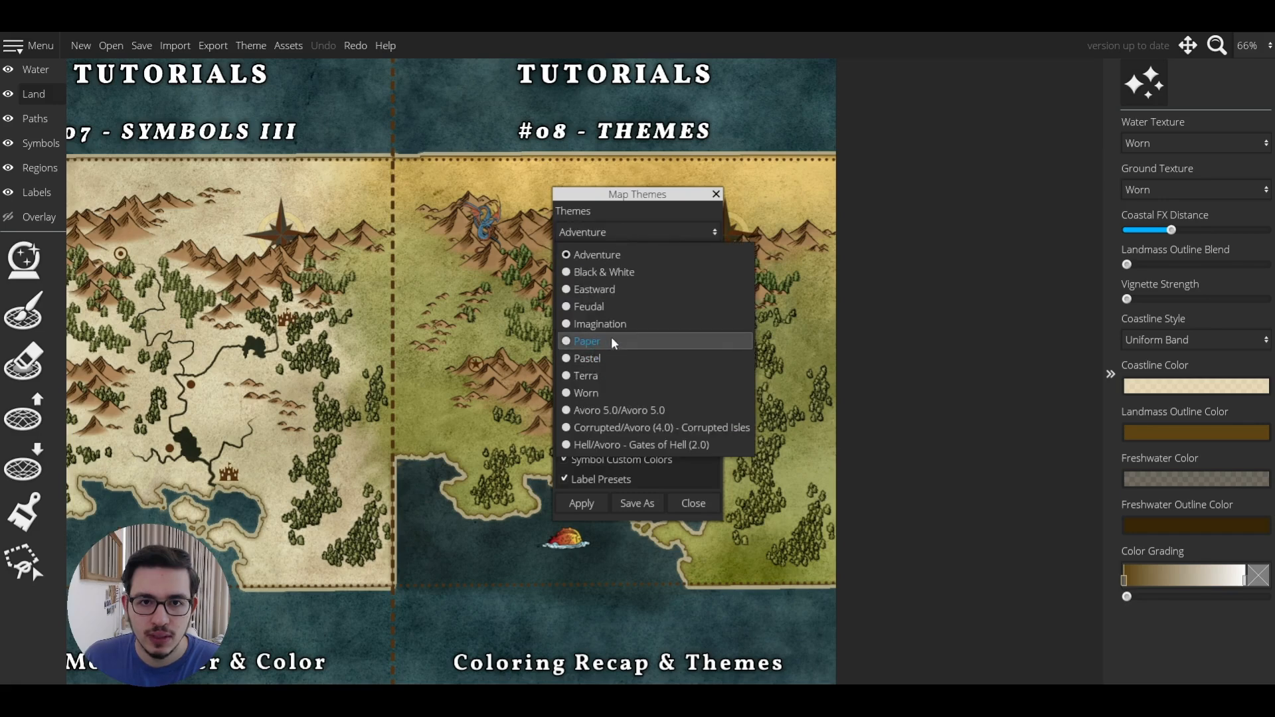
click(611, 337)
click(595, 503)
click(684, 504)
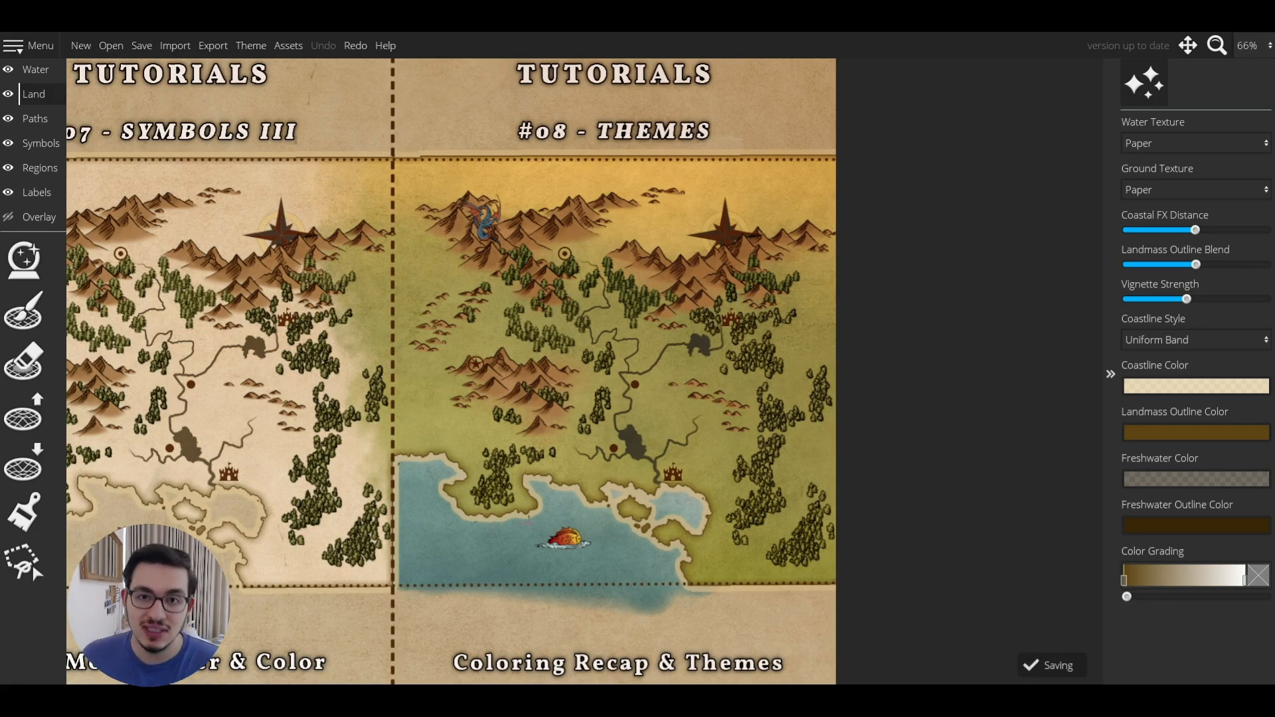
Step: Give the coast the Irregular Blend style with maximum landmass outline blend and a slightly longer coastal FX distance, and weaken the vignette
click(1148, 340)
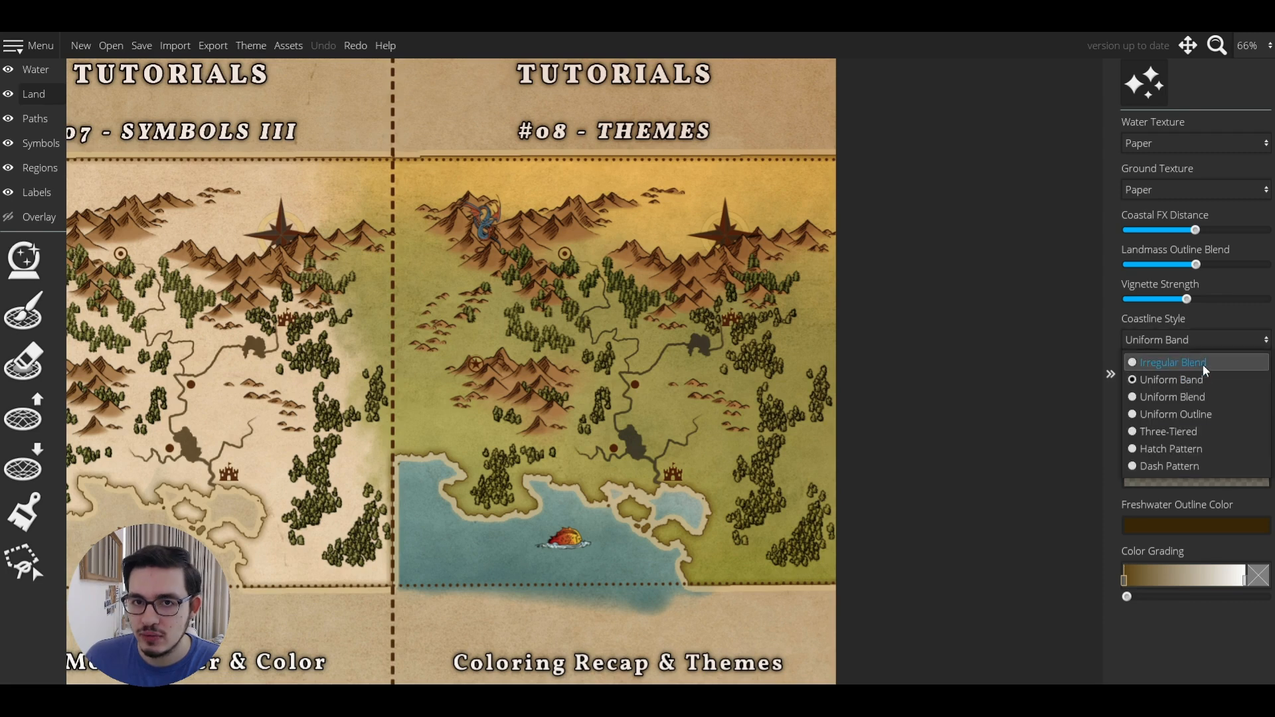
click(1201, 365)
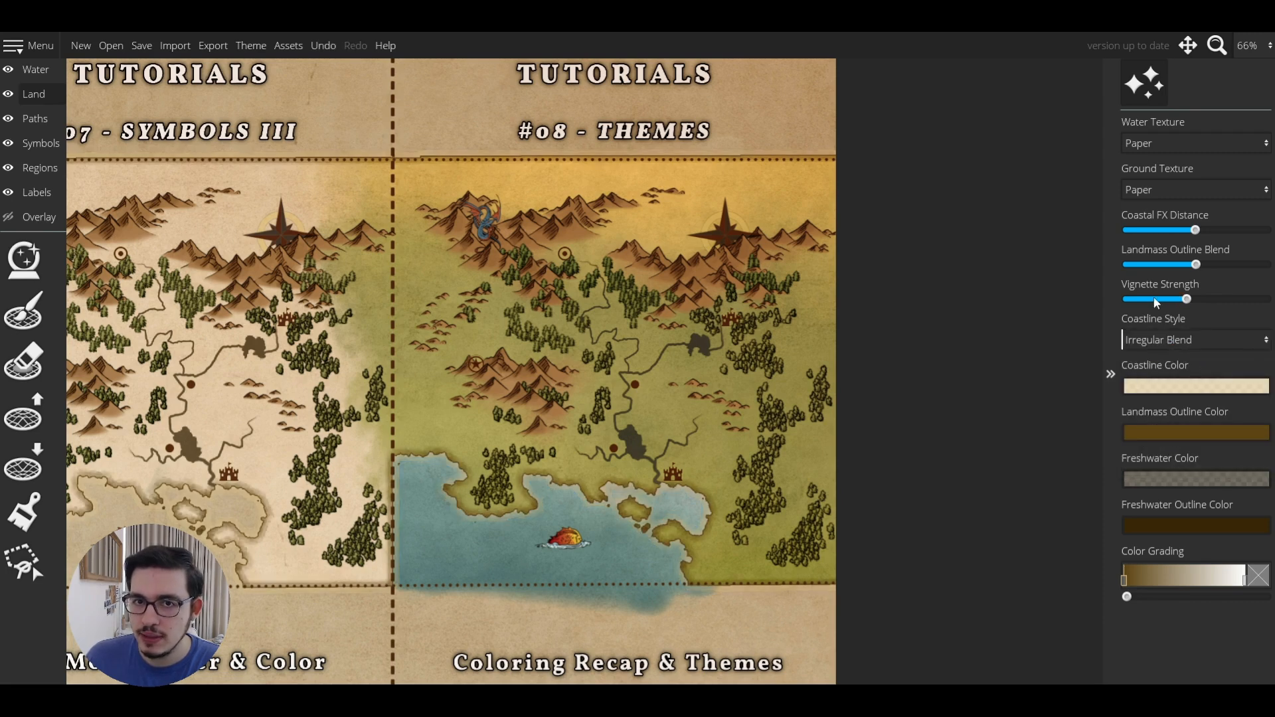
drag(1184, 299, 1162, 300)
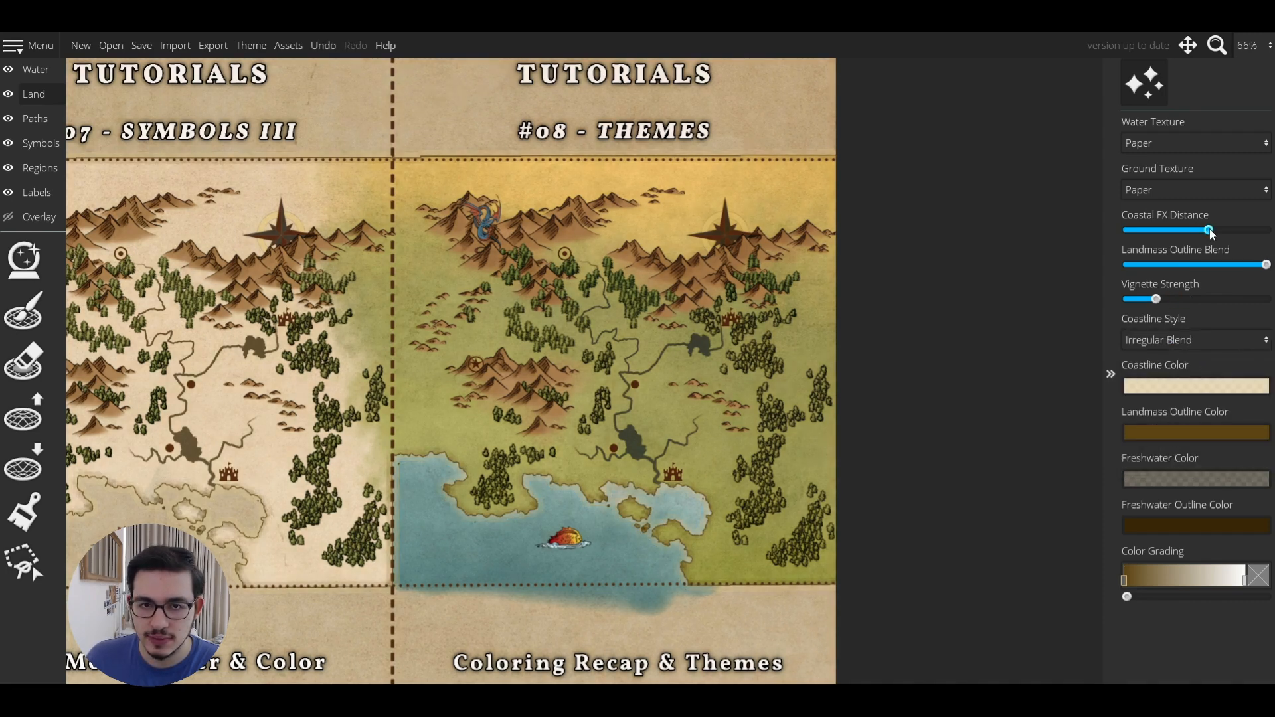
drag(1209, 233, 1203, 230)
Step: Recolor the coastline pale blue-green and the landmass outline dark brown (2e2106)
click(1195, 385)
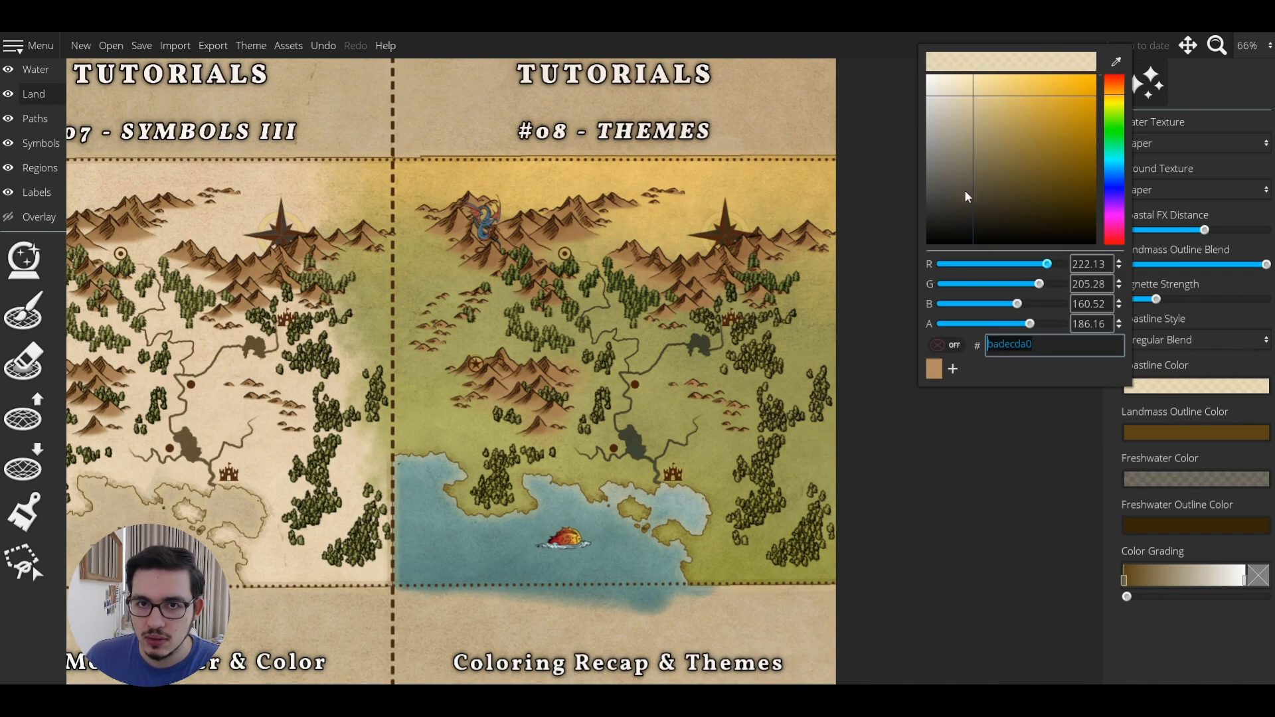
click(542, 488)
click(1193, 432)
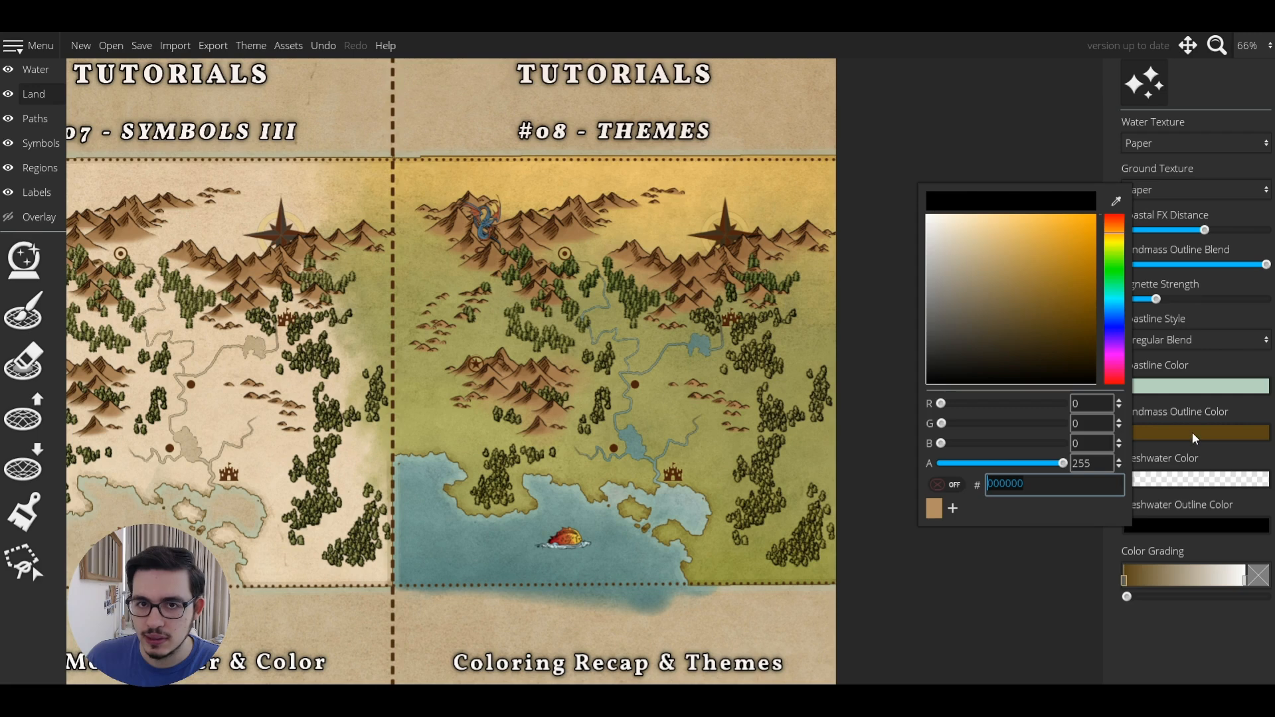
drag(1059, 256, 1072, 261)
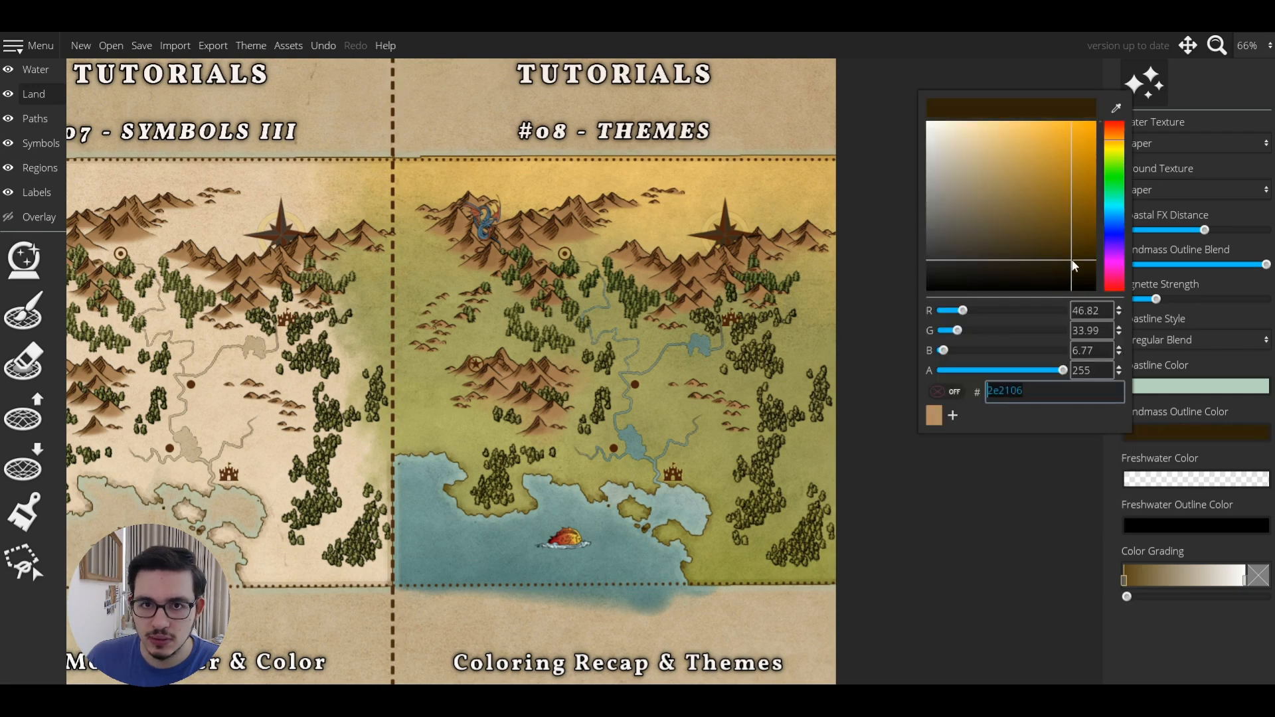
click(719, 574)
scroll(694, 535, down, 2)
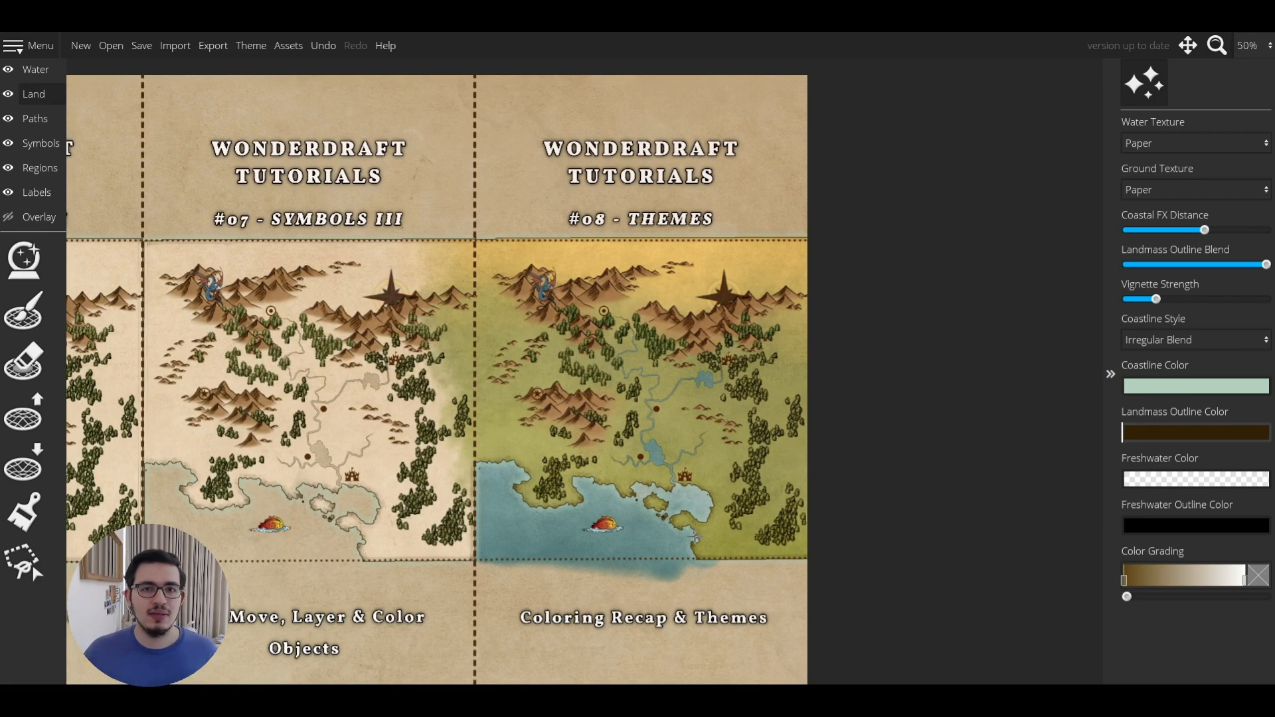
Step: Apply the custom Avoro 5.0/Avoro 5.0 map theme with every filter enabled
click(251, 45)
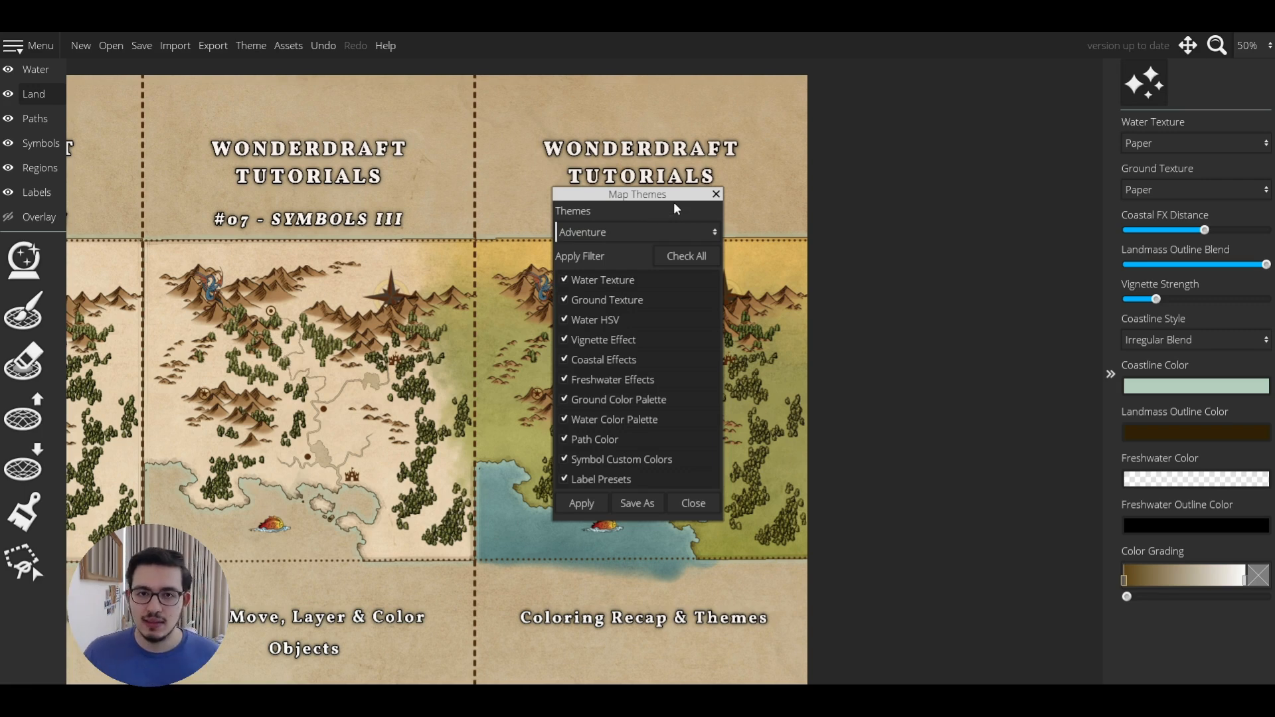
click(637, 234)
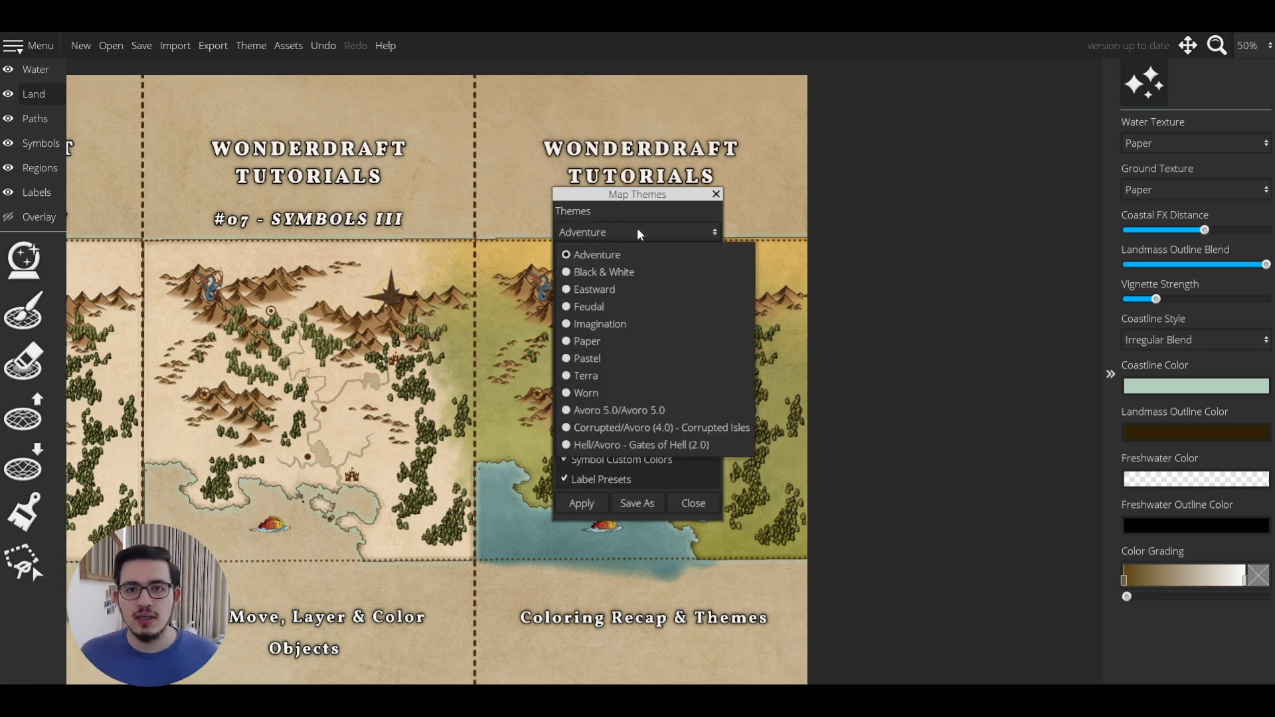
click(641, 410)
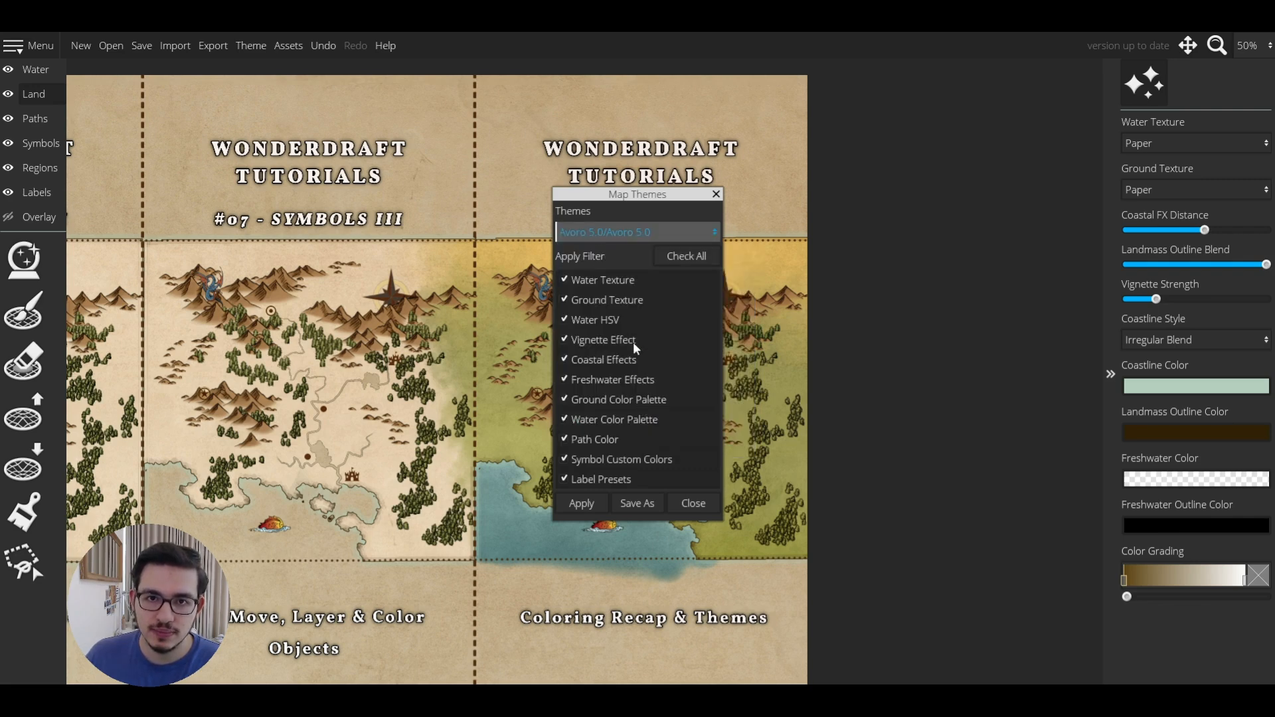
click(581, 503)
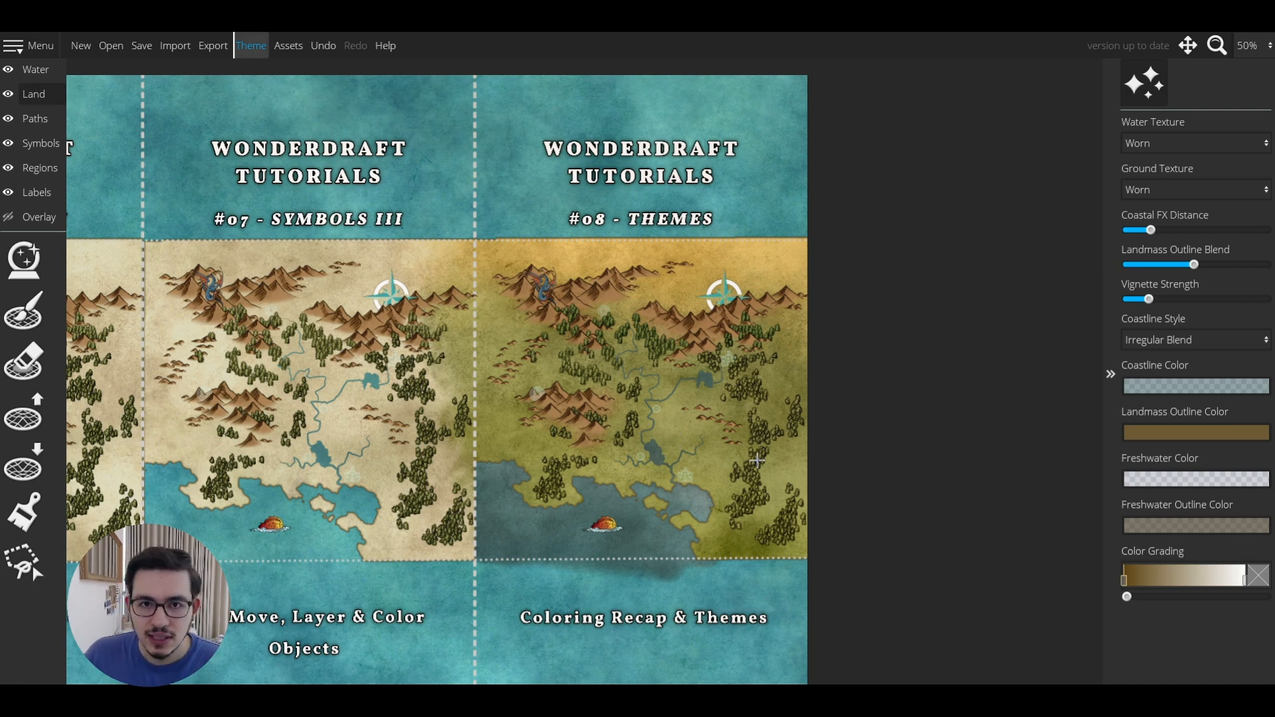
Step: Undo the latest map changes and redo them
click(316, 53)
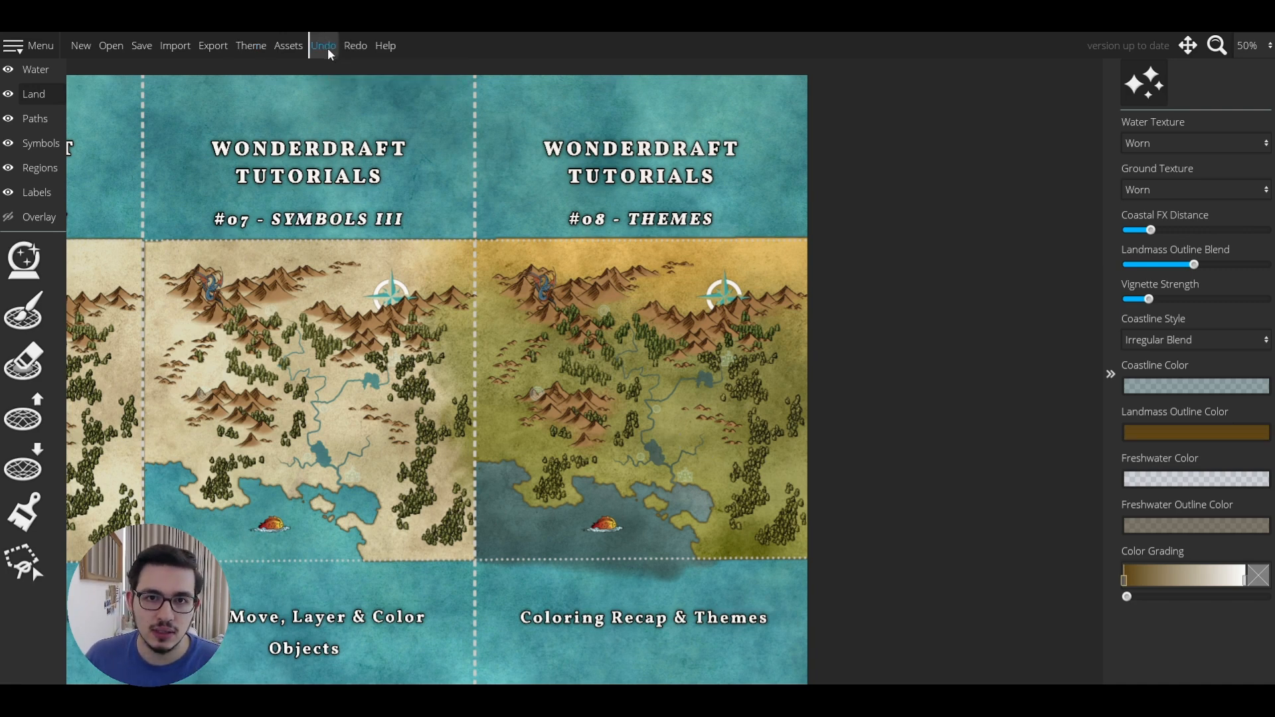
click(328, 49)
click(349, 46)
click(349, 46)
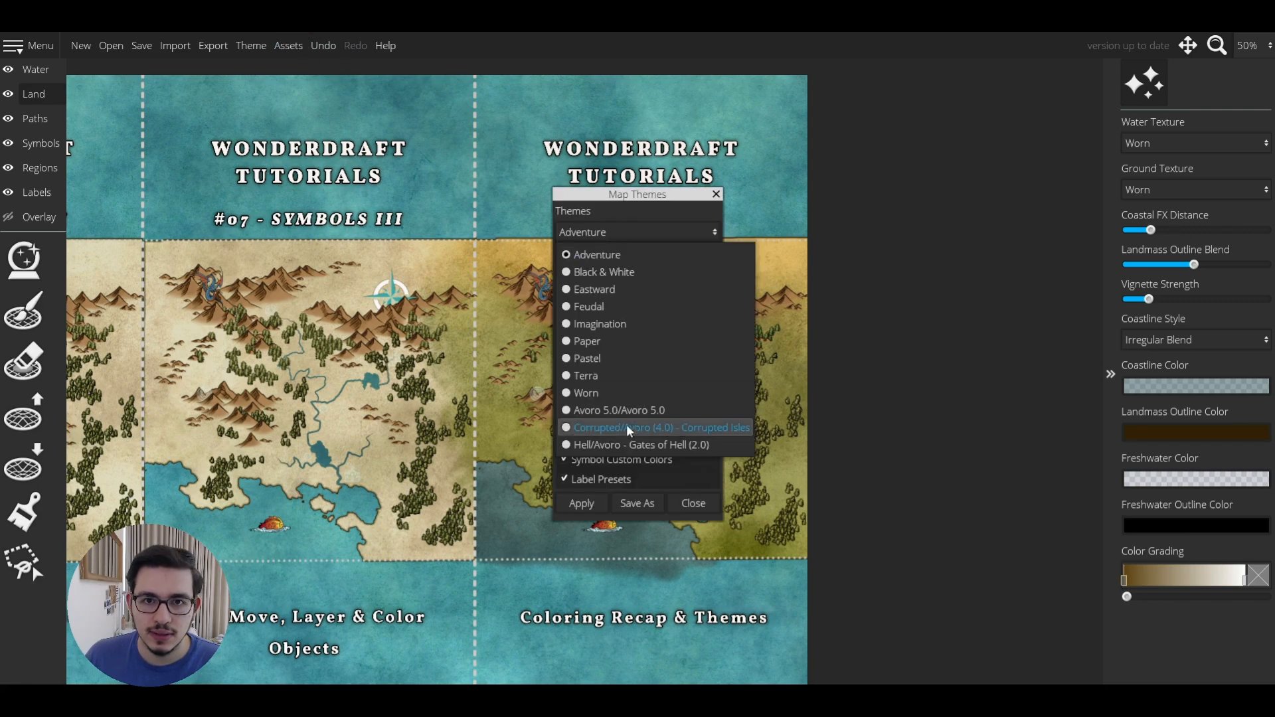
Step: Apply the Avoro 5.0/Avoro 5.0 theme with only the Ground Color Palette and Water Color Palette filters
click(624, 409)
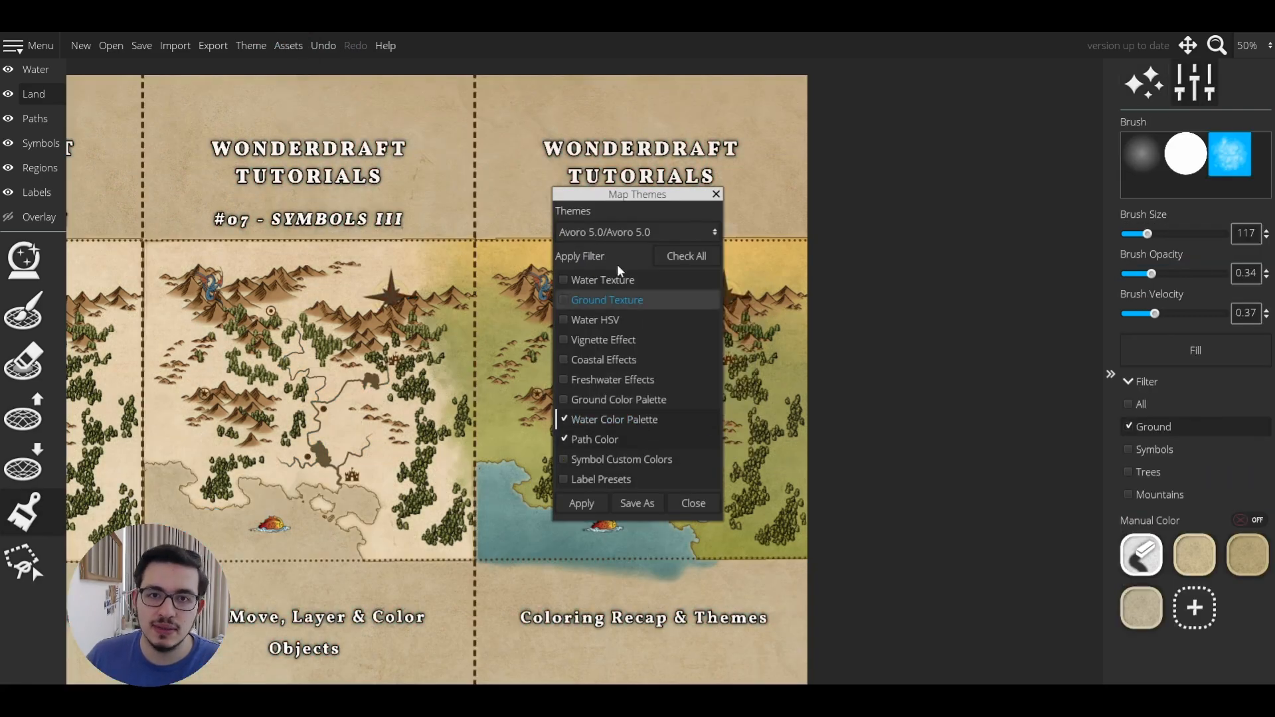
click(616, 435)
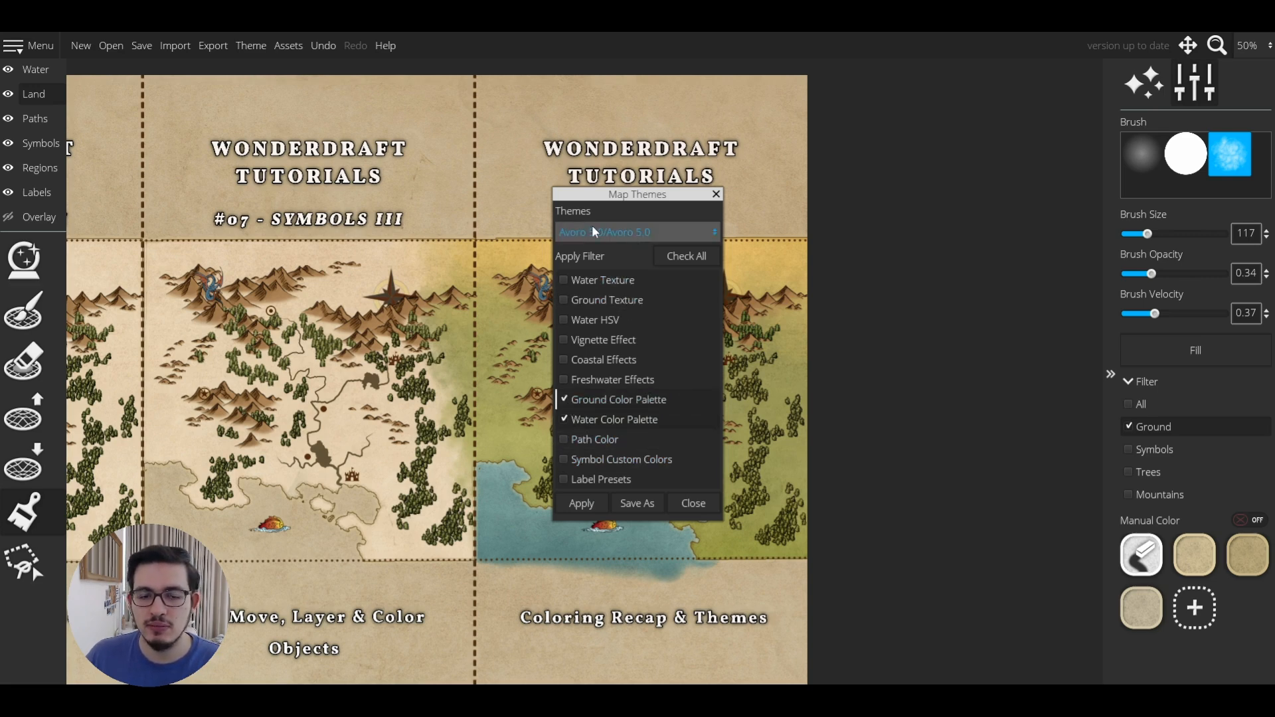
click(575, 499)
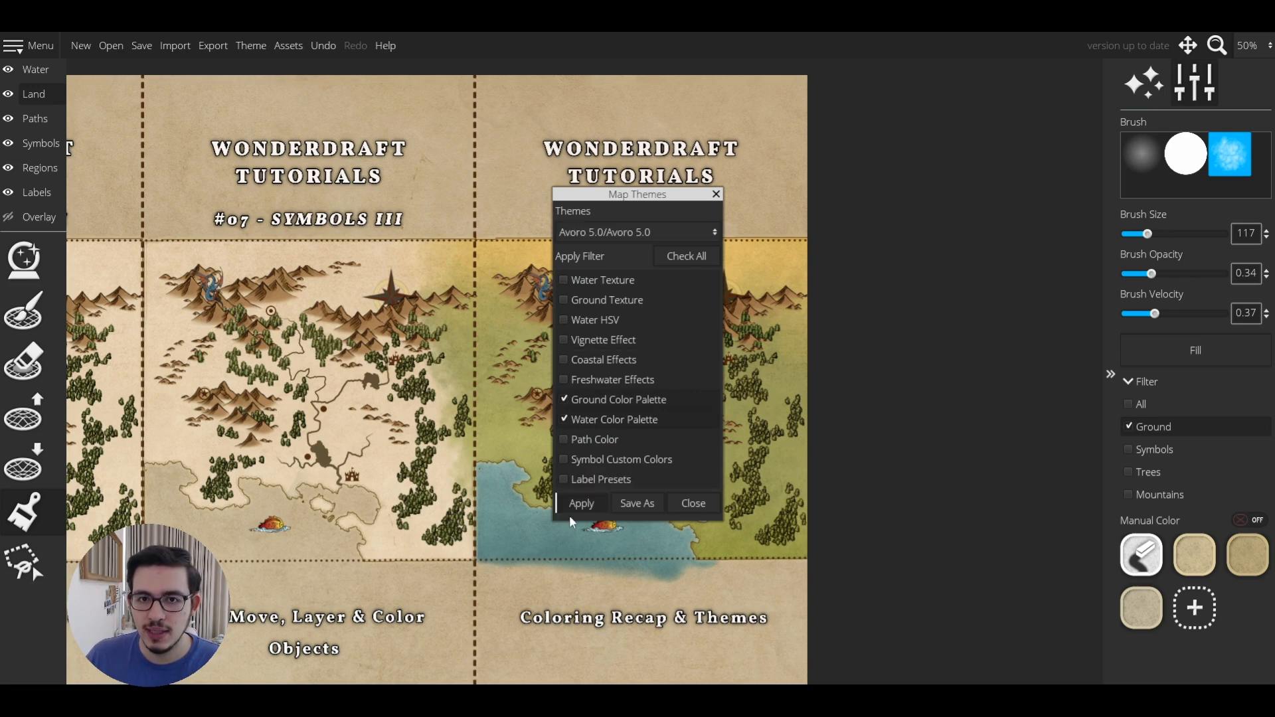
click(691, 504)
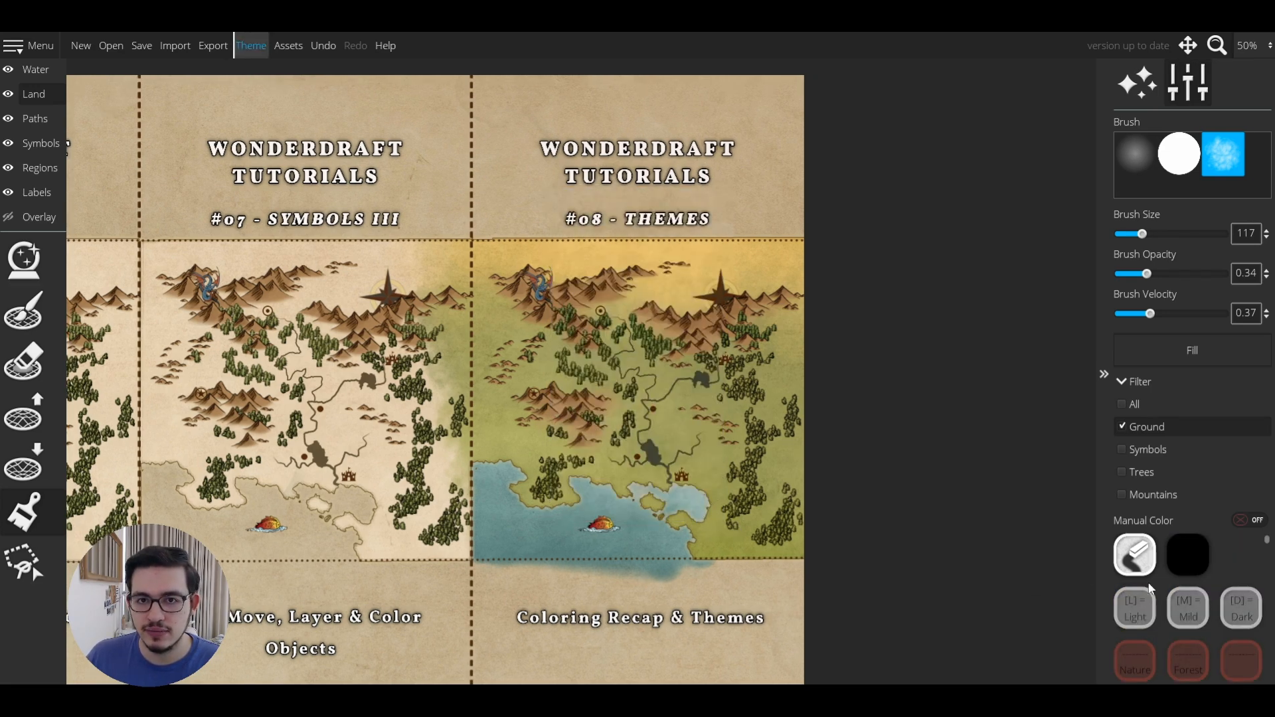
Step: Browse the imported ground color palette through its grass and rocks swatches
scroll(1150, 588, down, 5)
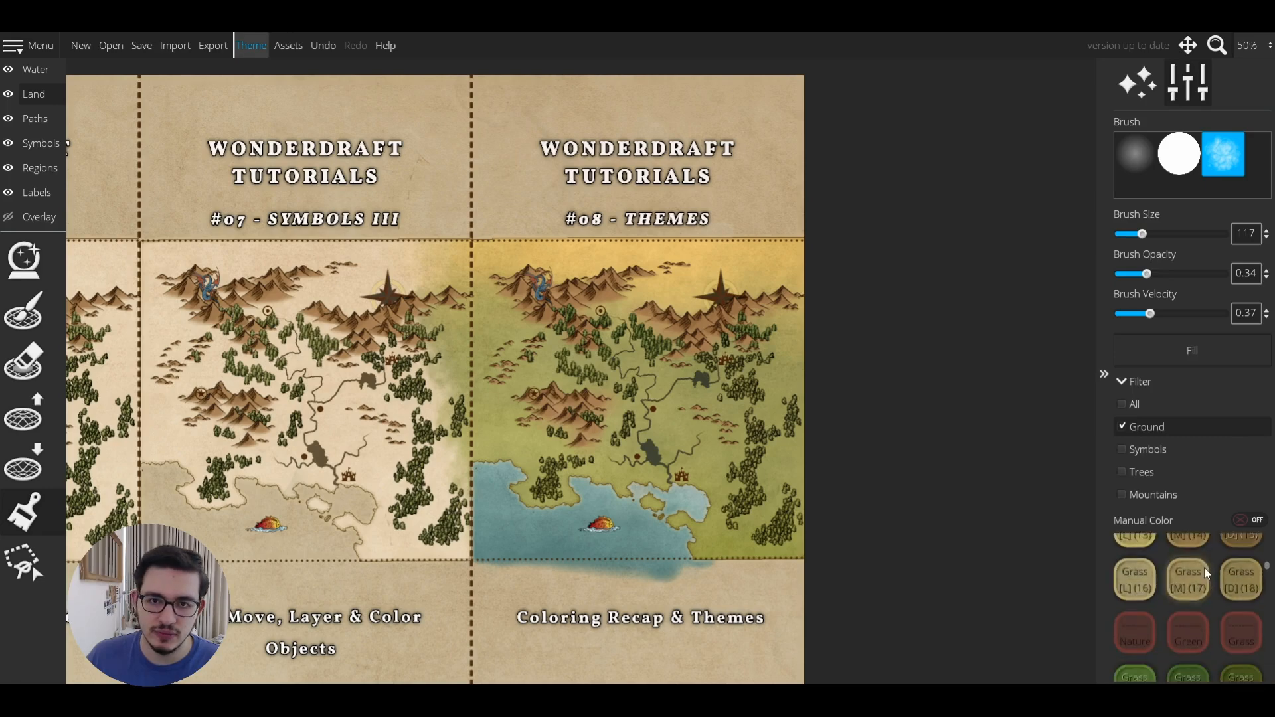
scroll(1205, 567, down, 10)
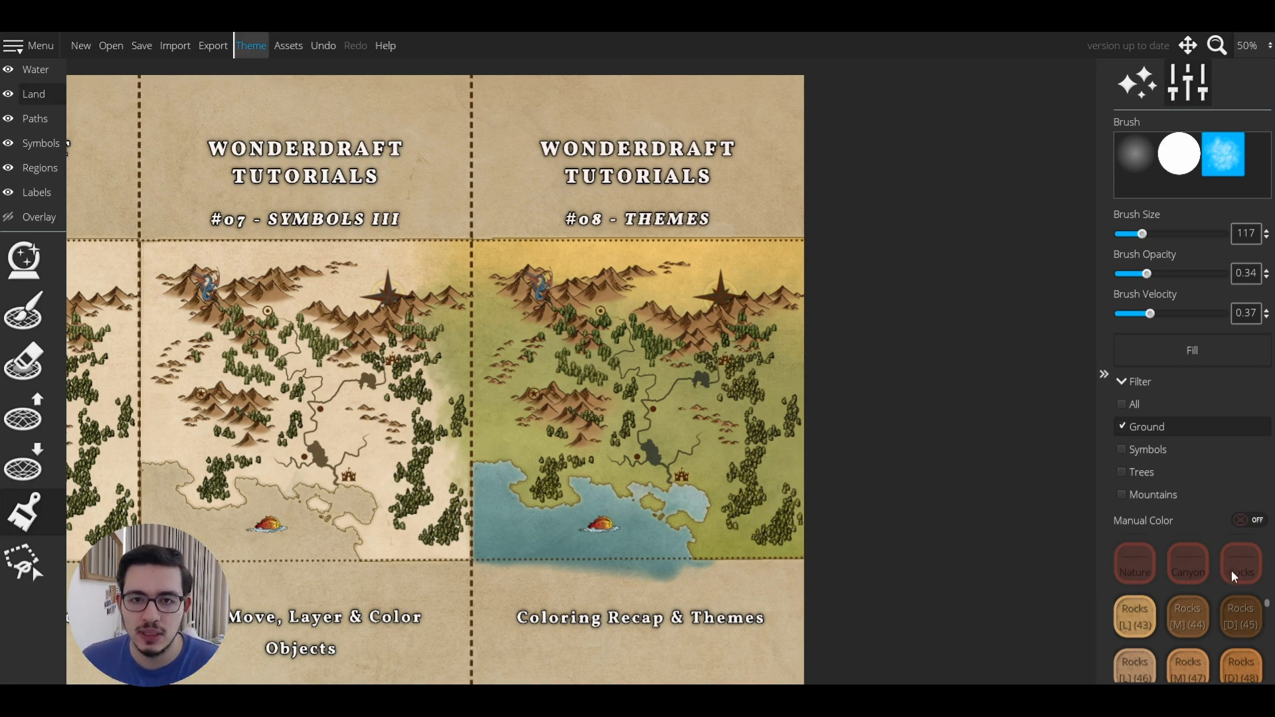
scroll(1231, 571, down, 5)
scroll(1221, 607, down, 2)
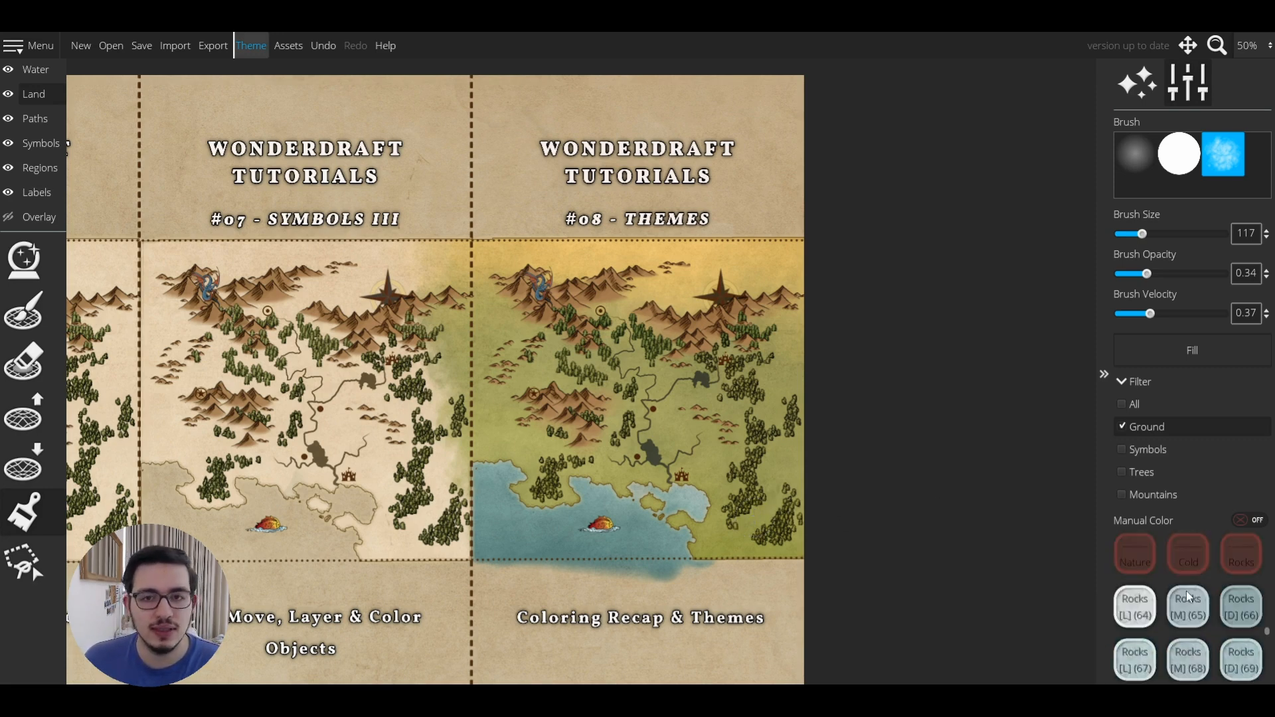
drag(643, 515, 641, 508)
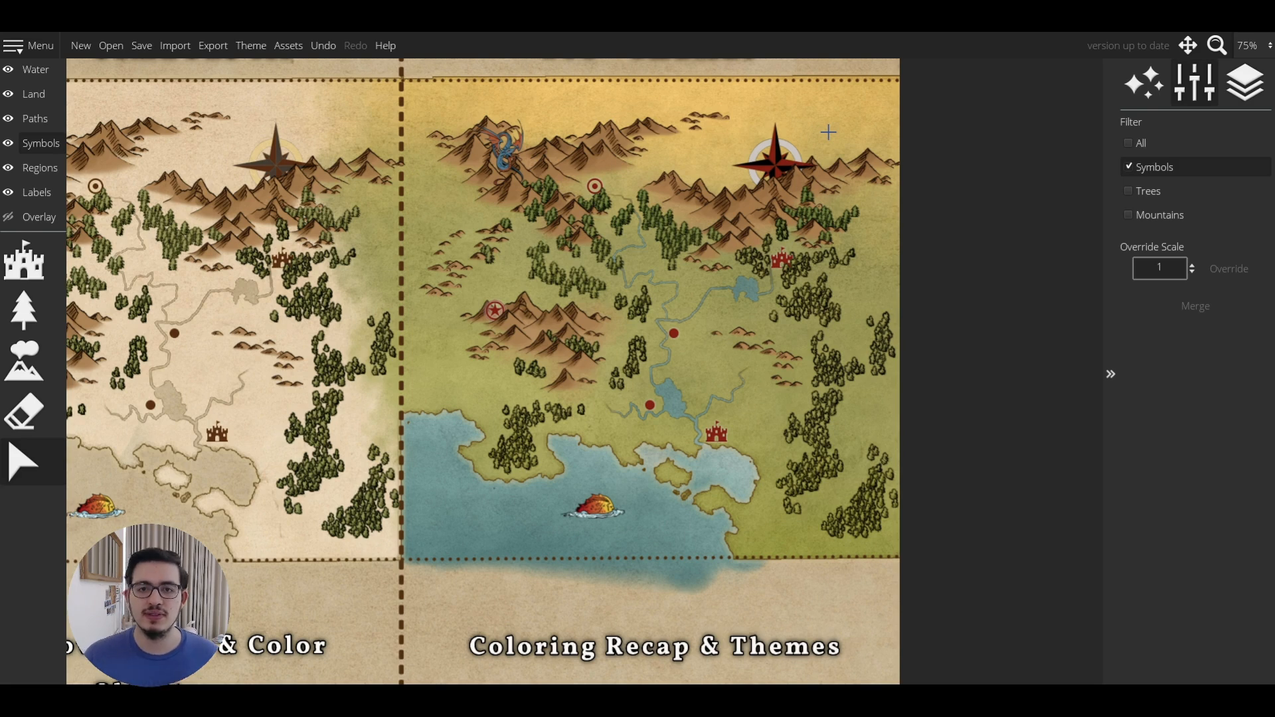
Step: Review the recolored #08 Themes map and the finished #10 Paths map
scroll(827, 132, down, 2)
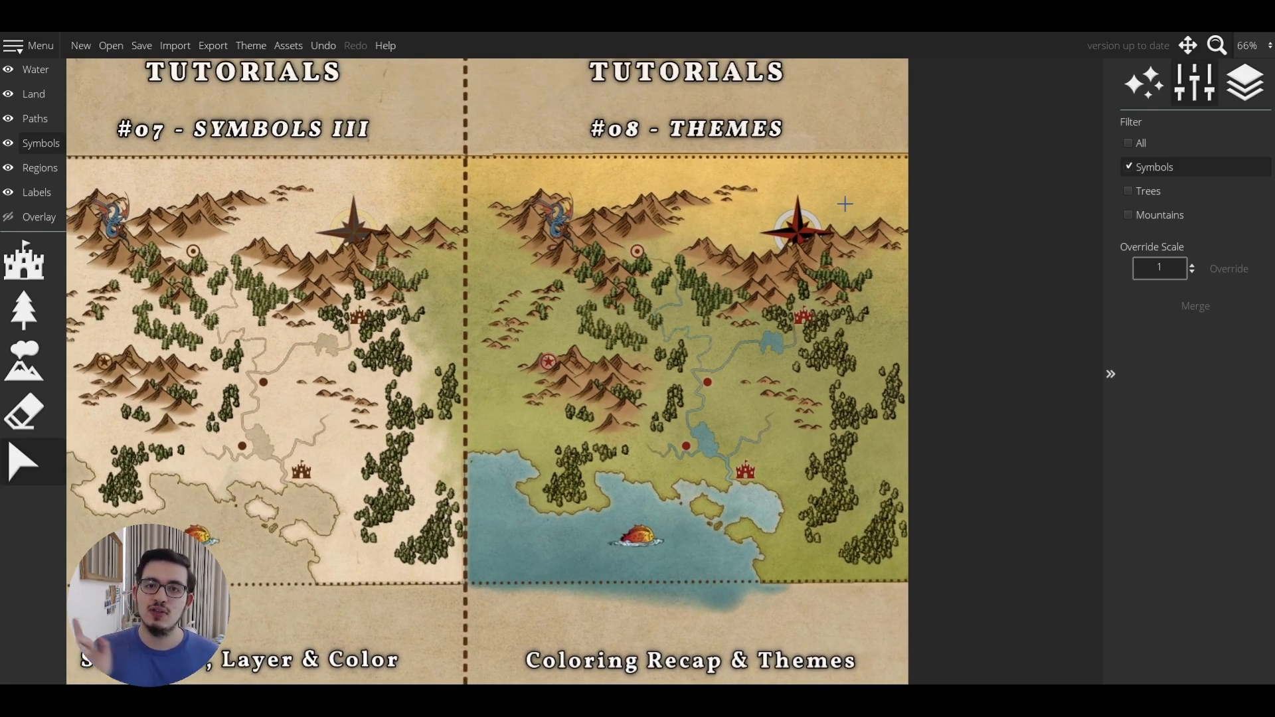
scroll(844, 203, down, 2)
drag(186, 591, 989, 384)
drag(411, 491, 936, 339)
scroll(579, 343, up, 1)
scroll(579, 343, up, 2)
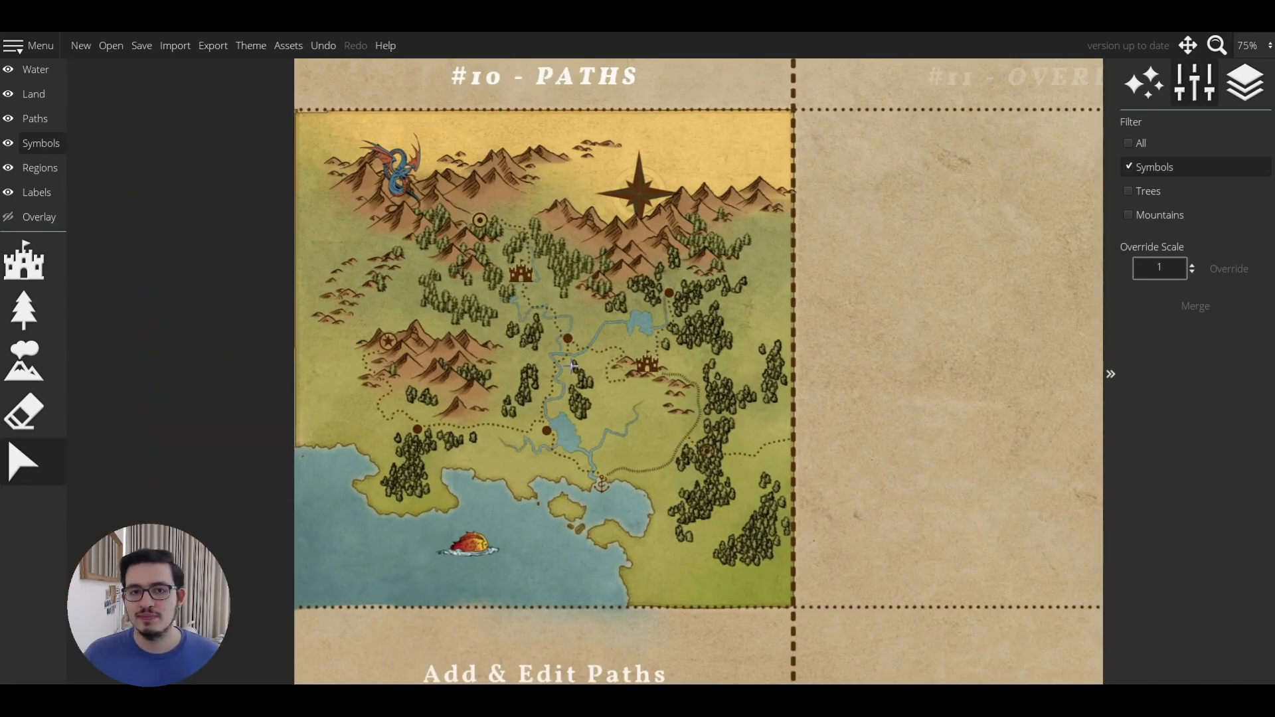
scroll(573, 366, down, 1)
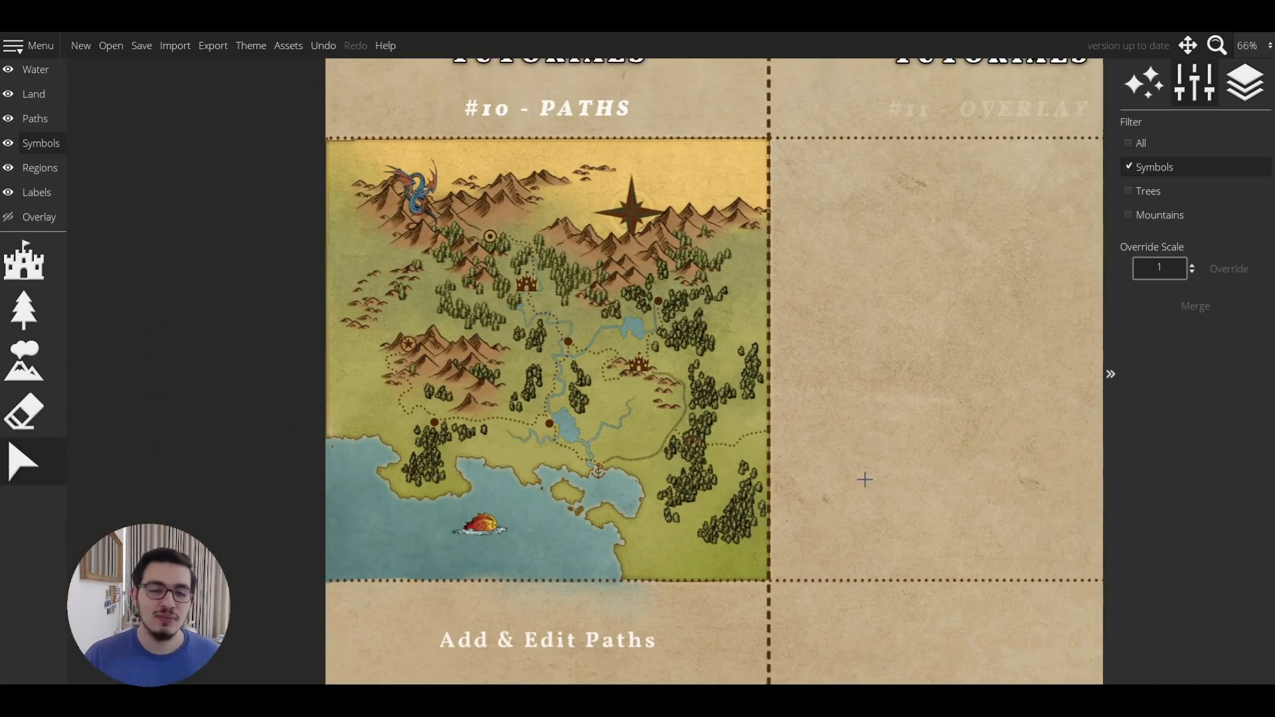